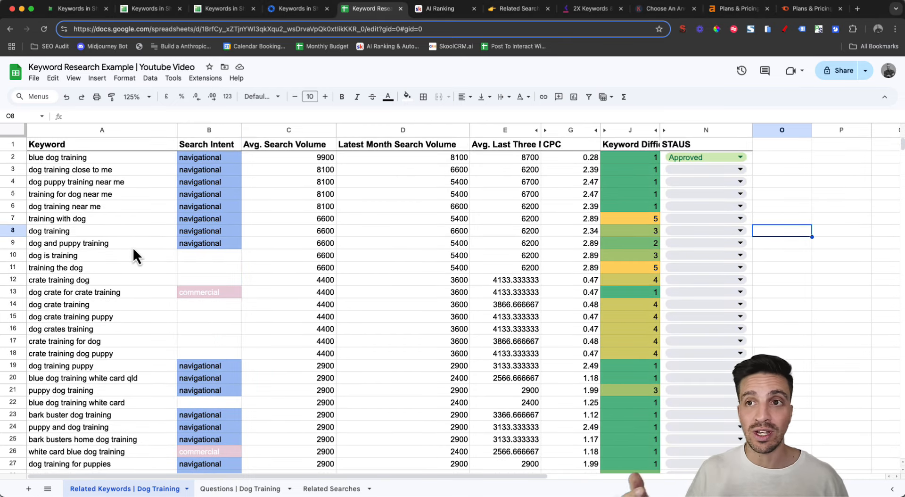
- Review the search intent, search volume, keyword difficulty and status options in the dog training keyword research sheet
left_click(213, 197)
left_click(278, 209)
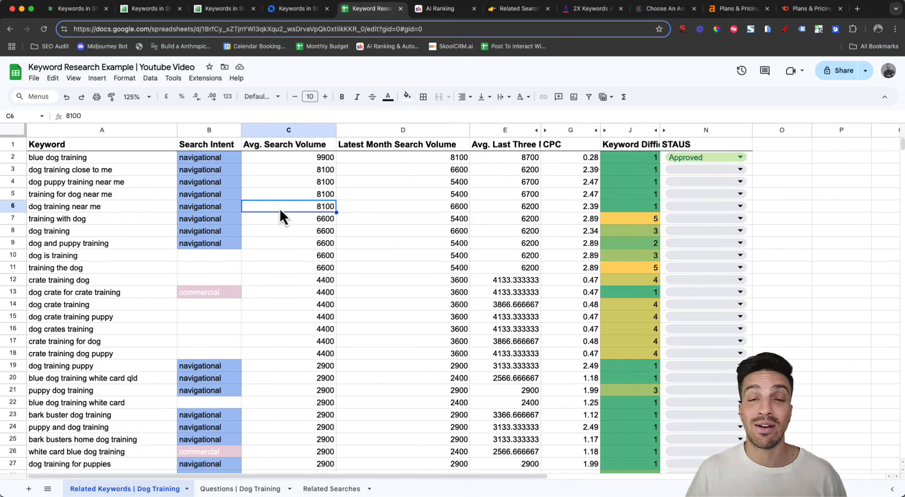
left_click(629, 230)
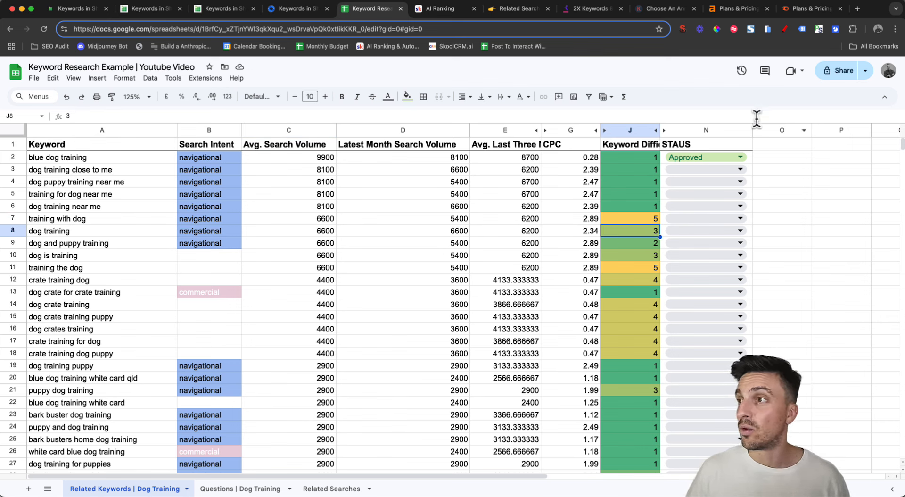
left_click(736, 159)
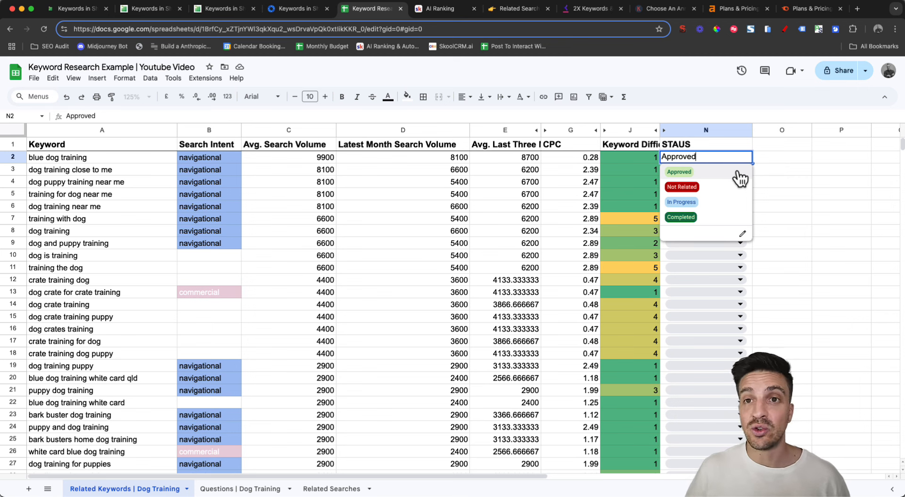
left_click(126, 232)
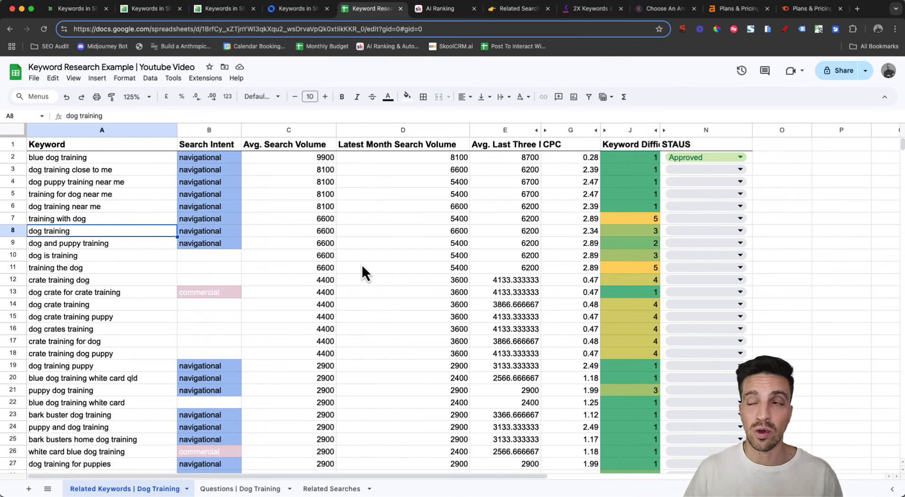
- Check the Ahrefs and Semrush plan prices, and return to the keyword research spreadsheet
left_click(570, 10)
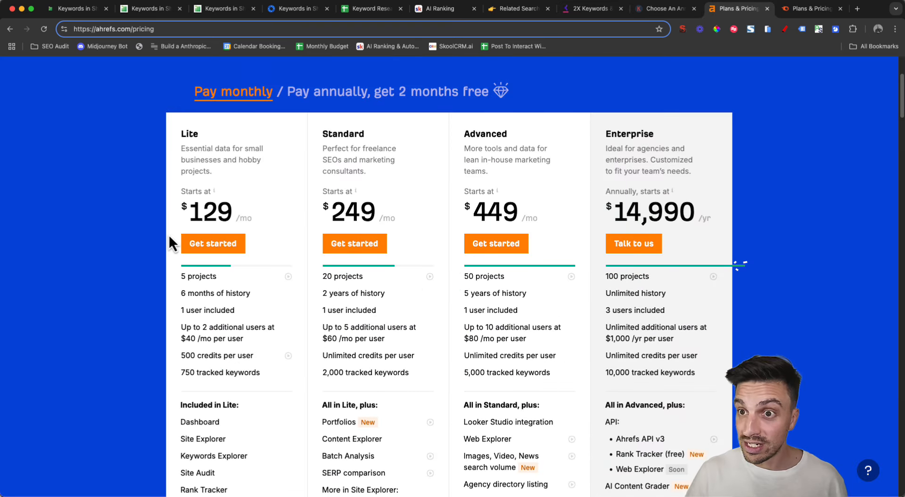
left_click(806, 10)
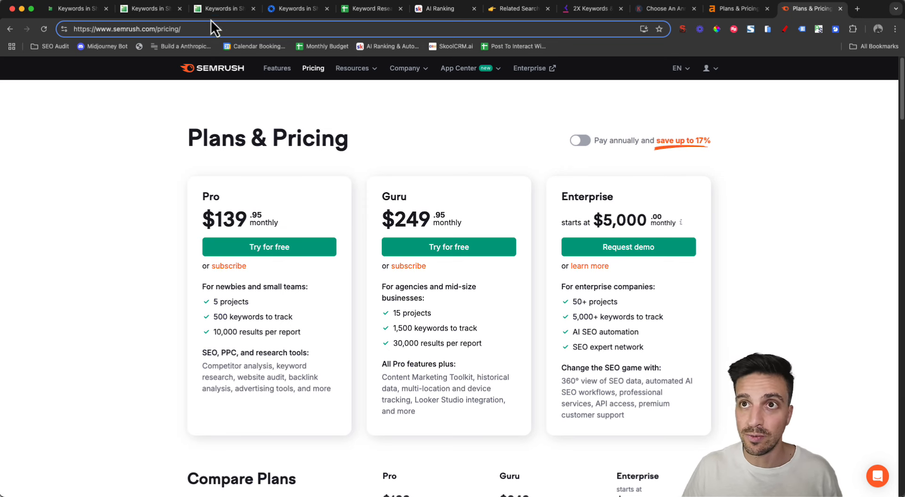
left_click(351, 14)
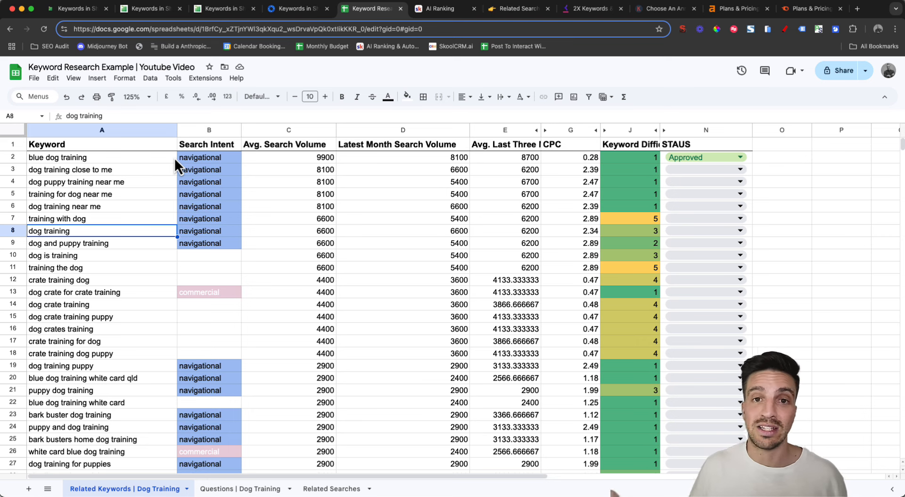
- View the AI Ranking community page on Skool
key("ctrl+Tab")
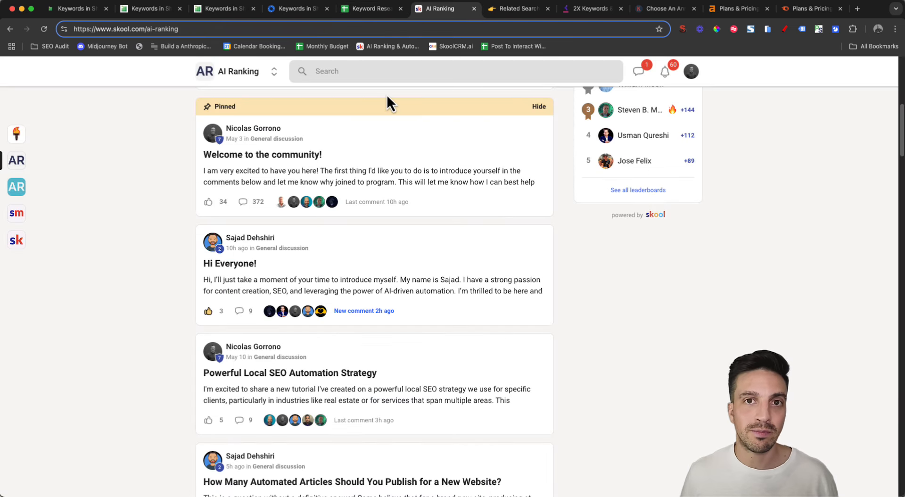
scroll(356, 147, "up", 8)
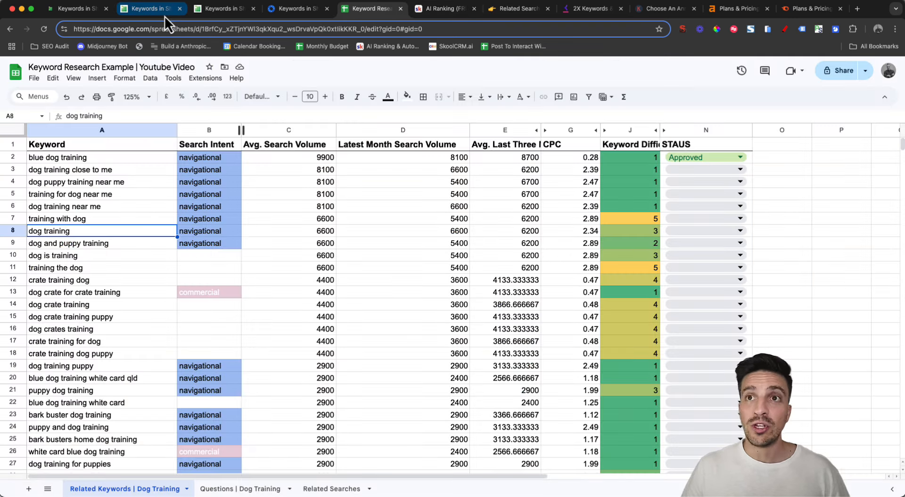
- Install the Keywords in Sheets add-on from Google Workspace Marketplace for the individual account, granting its requested permissions
left_click(164, 14)
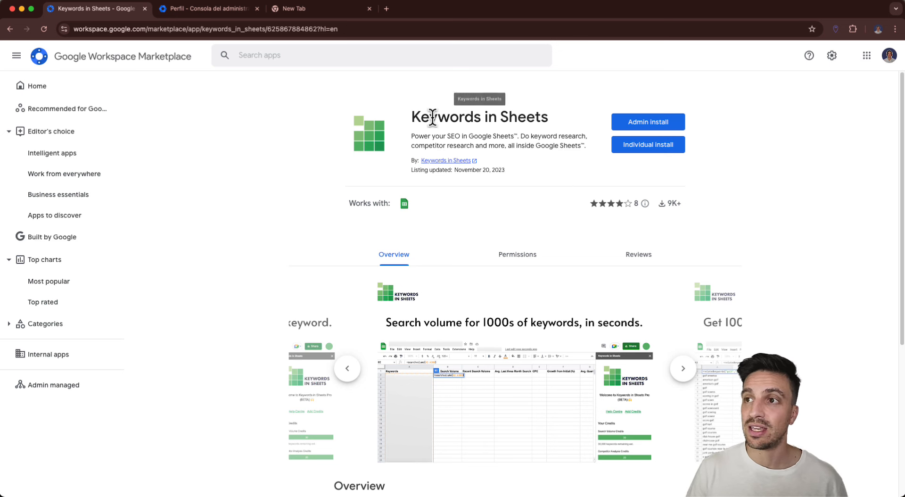
left_click_drag(430, 118, 564, 114)
left_click(634, 150)
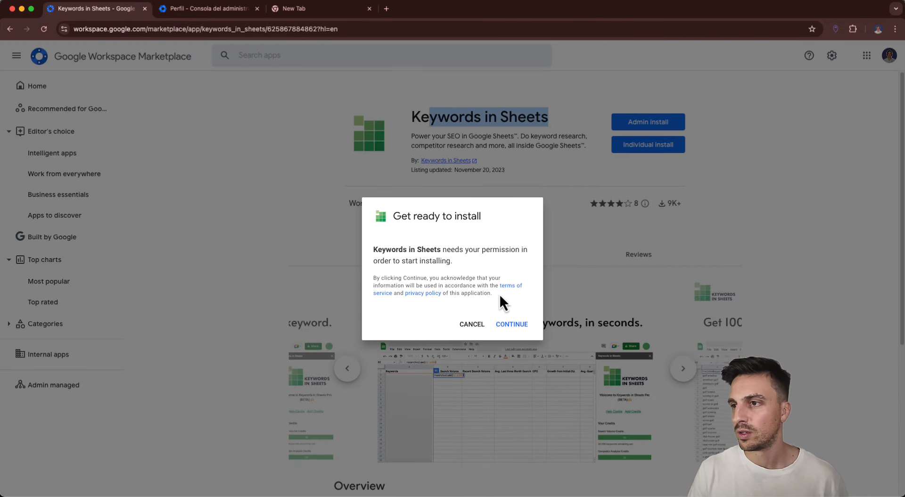
left_click(516, 327)
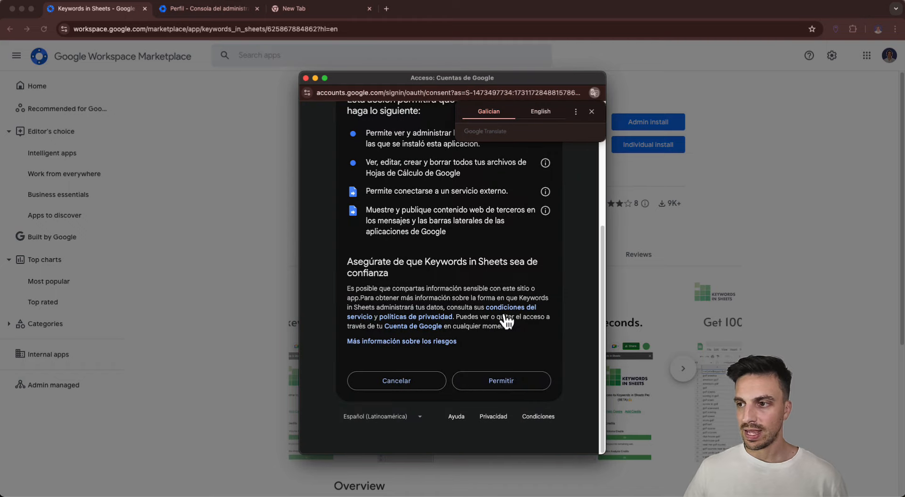
left_click(513, 381)
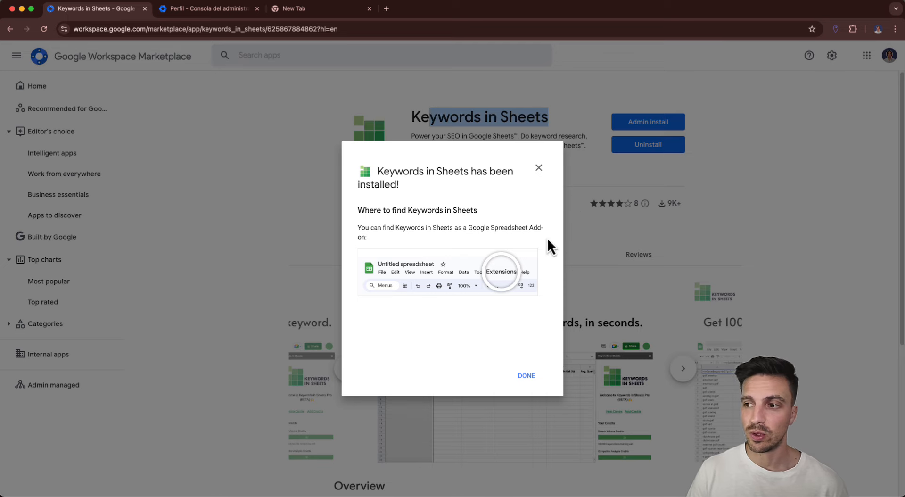
left_click(526, 375)
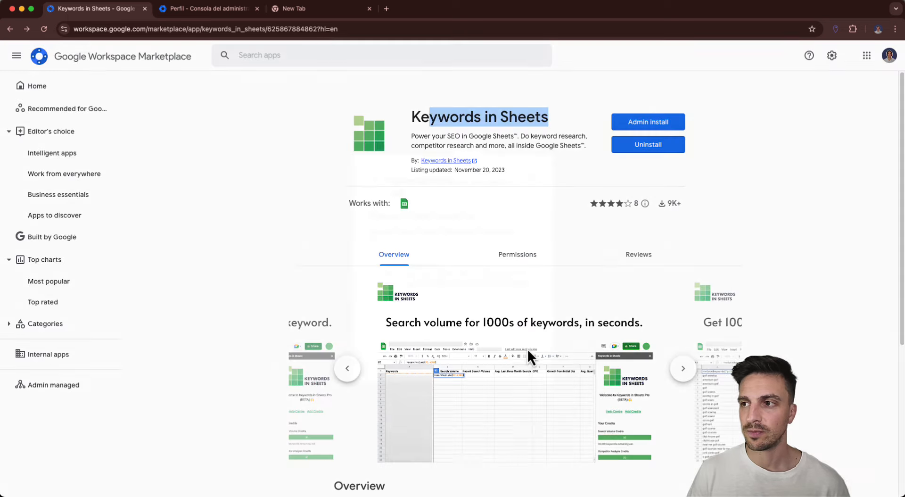
- Create a new Google Sheets spreadsheet through sheets.new and open the Keywords in Sheets sidebar in it
left_click(302, 20)
type("sheets.new")
key("Return")
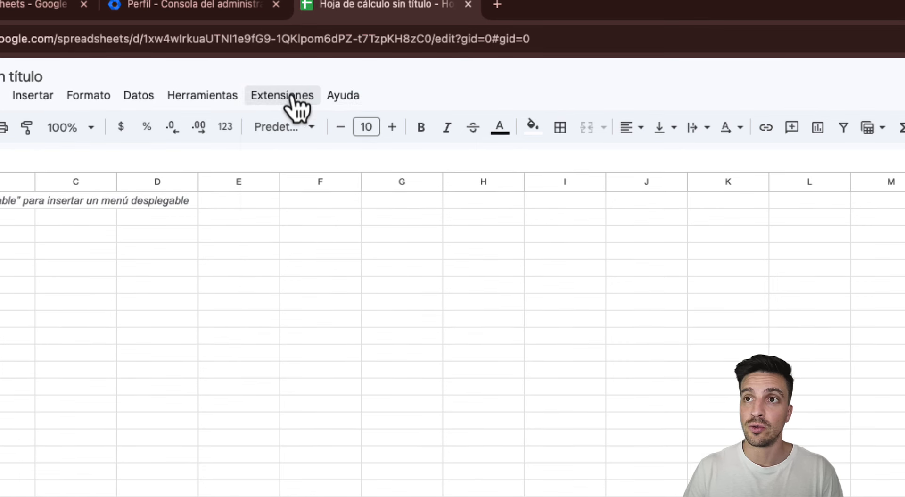
left_click(294, 101)
mouse_move(350, 309)
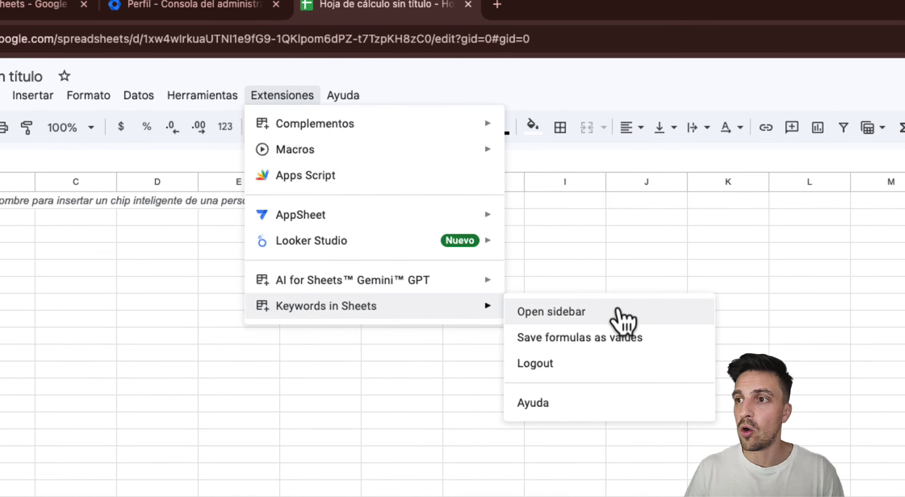
left_click(615, 314)
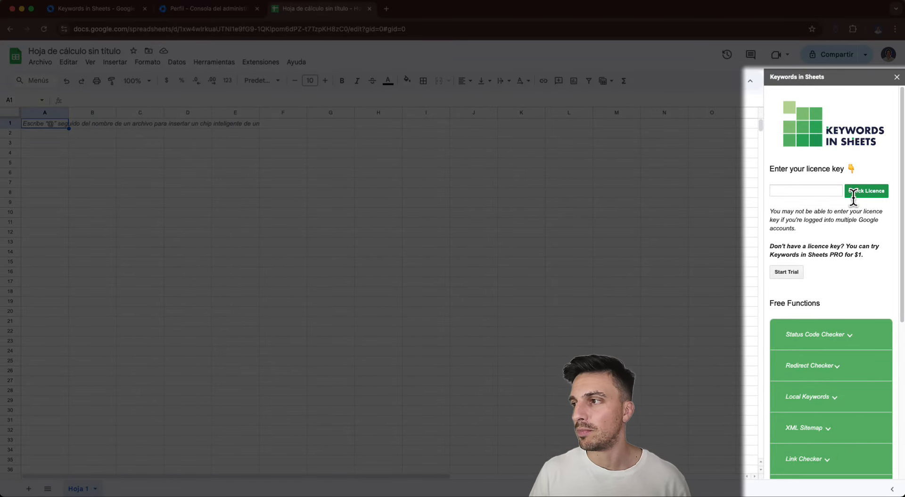
- Examine the add-on's free functions, its PRO functions and the licence key entry in the sidebar
scroll(826, 297, "down", 1)
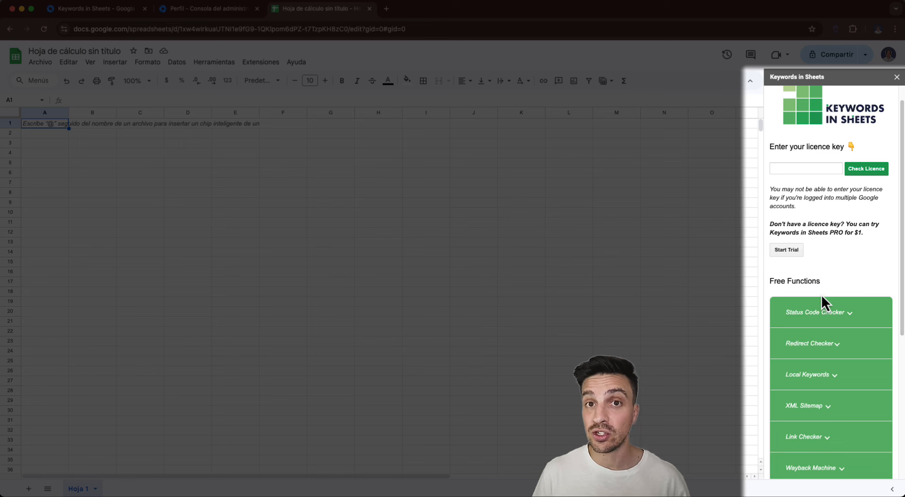
scroll(829, 292, "down", 4)
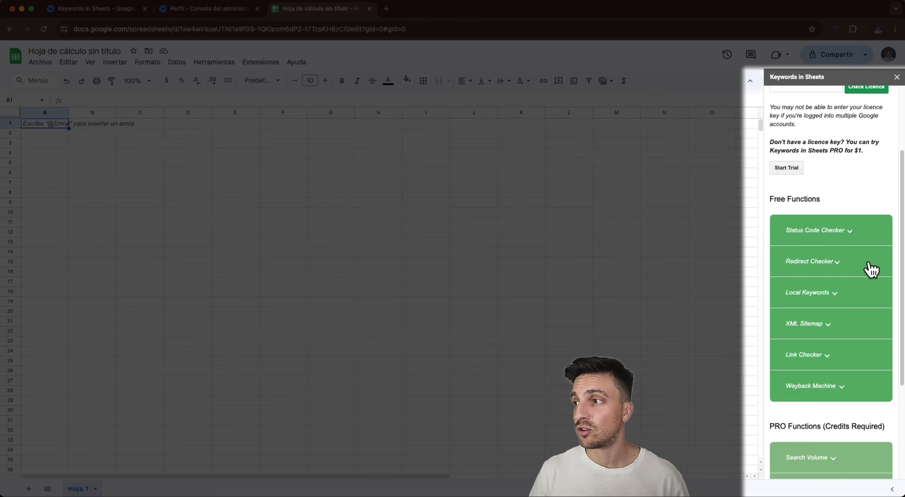
scroll(882, 332, "down", 1)
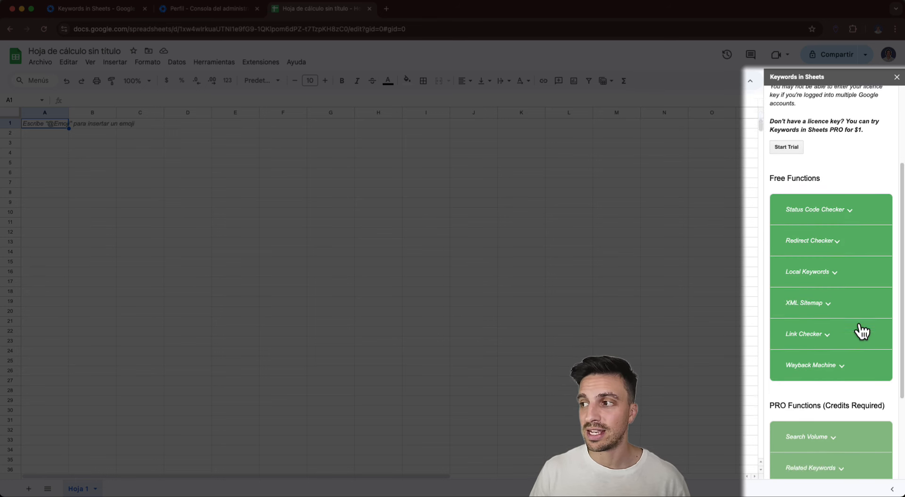
scroll(858, 264, "down", 3)
scroll(880, 267, "down", 4)
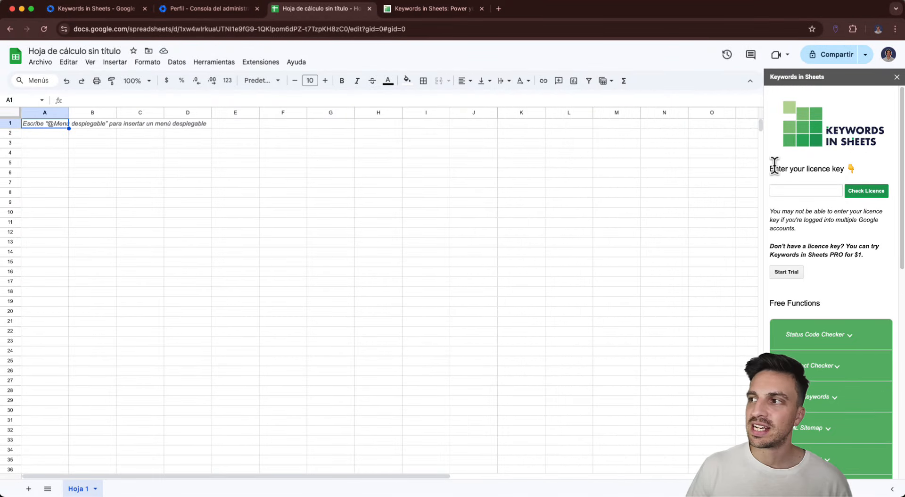
left_click_drag(774, 168, 820, 175)
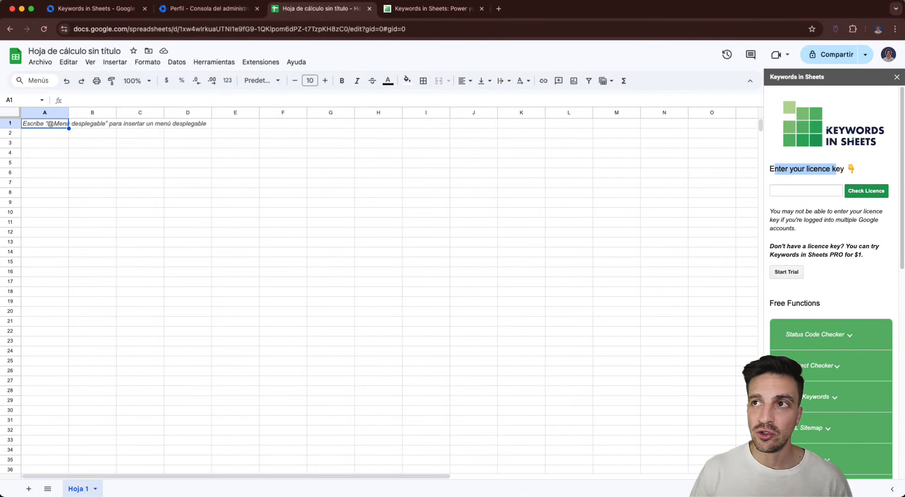
- On the Keywords in Sheets pricing page, choose the $1 7-day trial and add it to the cart
left_click(445, 8)
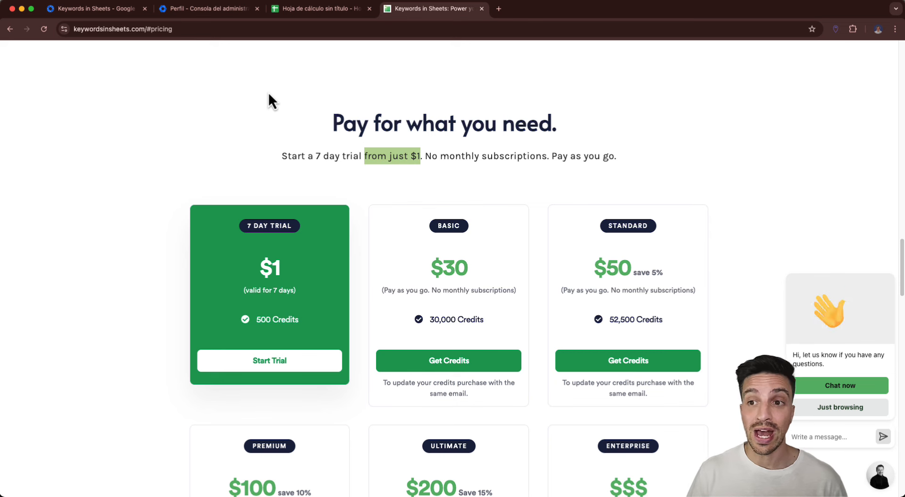
left_click(282, 363)
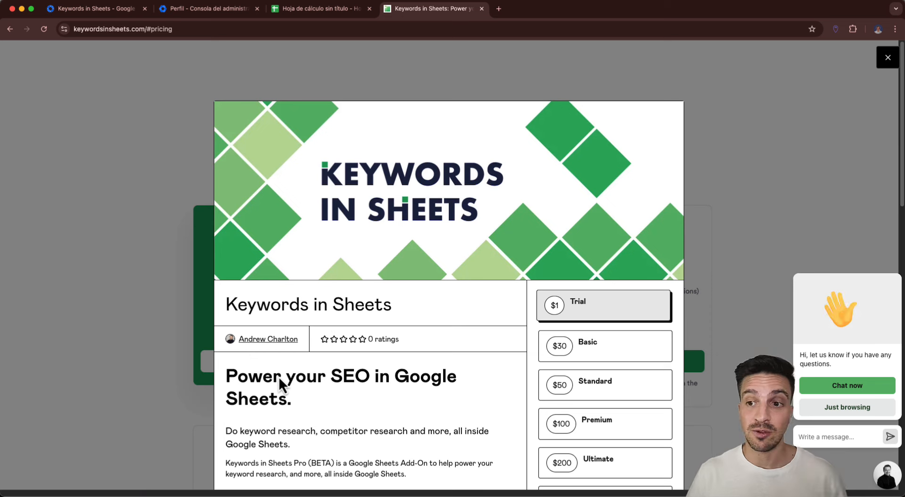
scroll(546, 252, "down", 3)
scroll(495, 291, "down", 5)
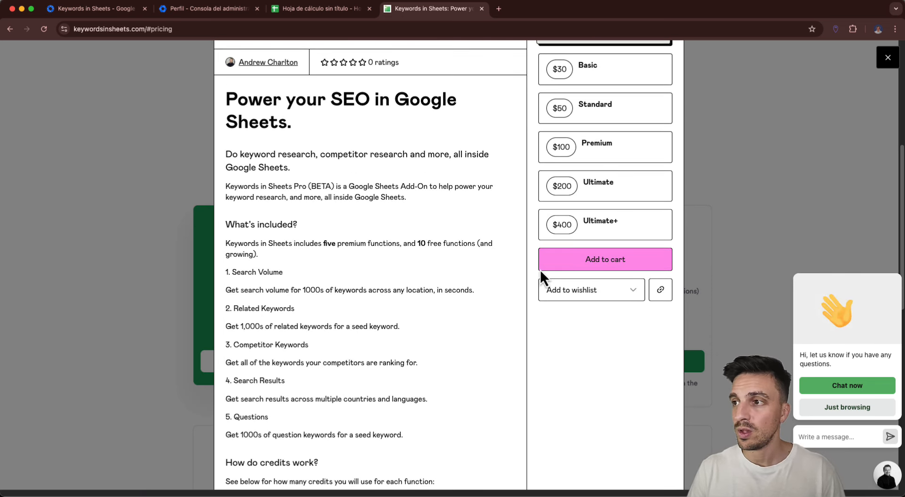
left_click(589, 265)
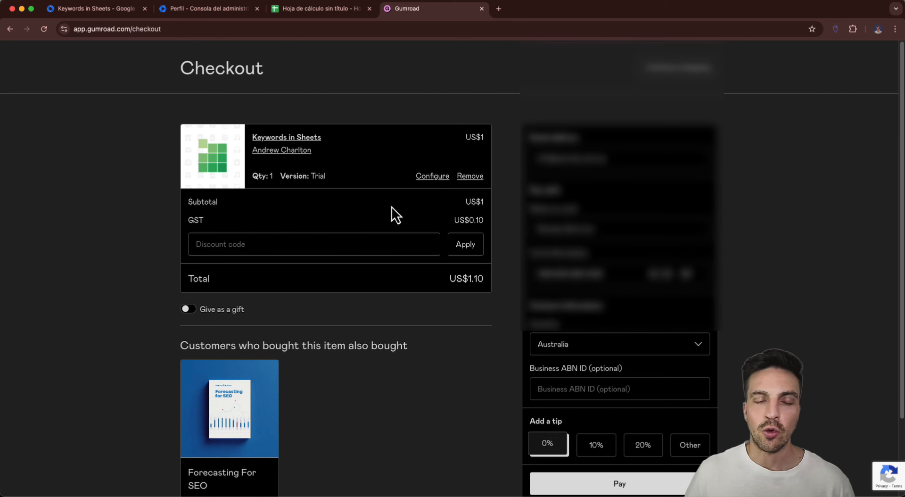
- Complete the Gumroad checkout by paying for the Keywords in Sheets trial
scroll(483, 238, "down", 1)
scroll(485, 238, "down", 4)
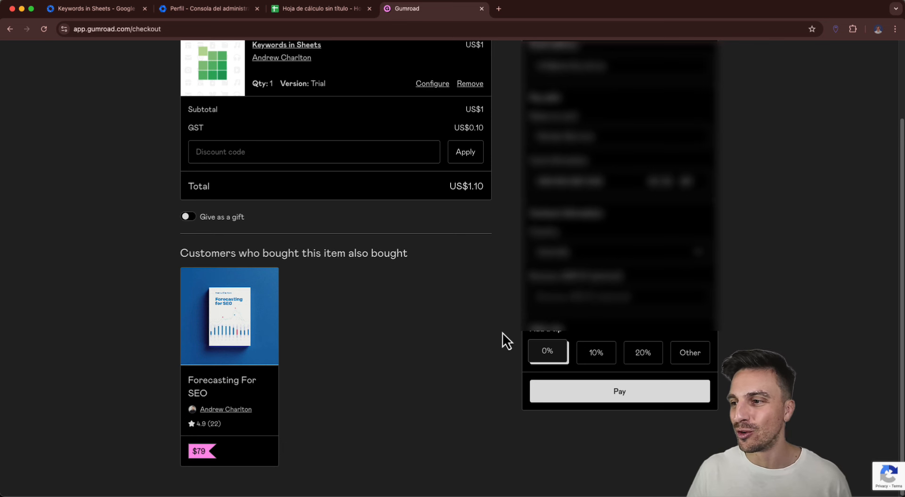
left_click(591, 395)
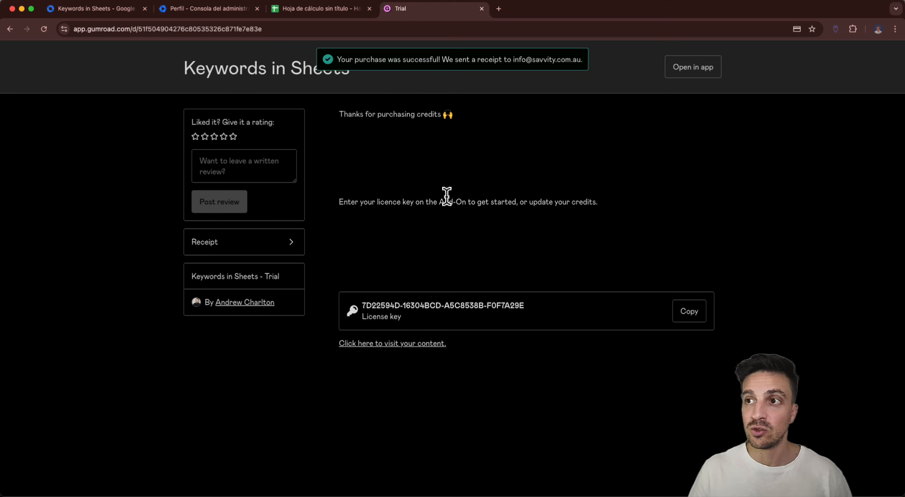
- Copy the purchased licence key, paste it into the add-on's licence key field in the spreadsheet and check the licence
left_click(679, 314)
left_click(296, 13)
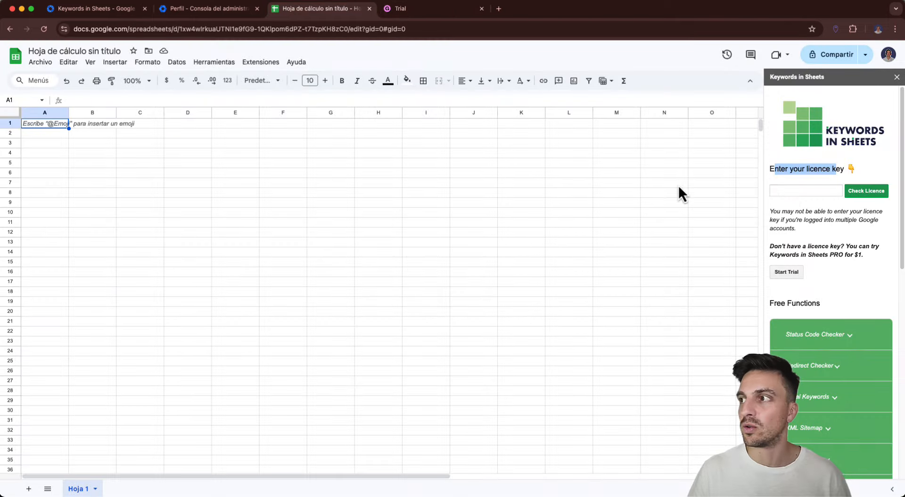
left_click(805, 192)
key("super+v")
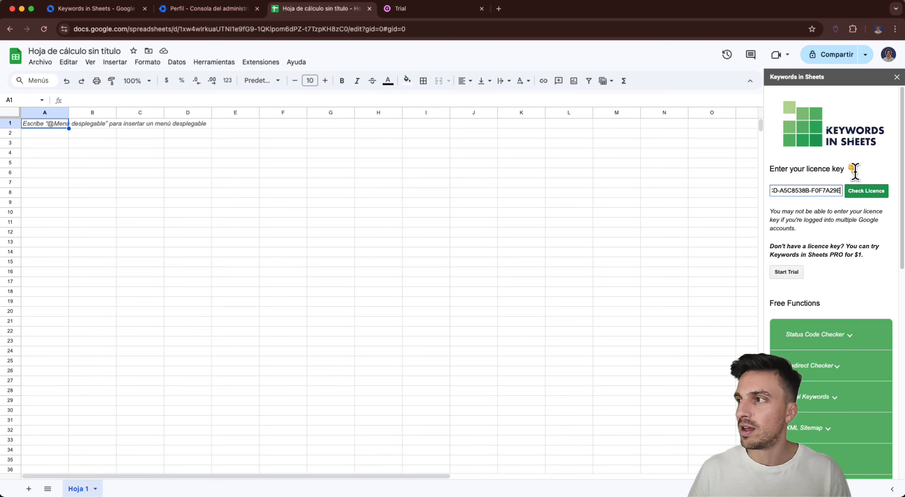
left_click(866, 193)
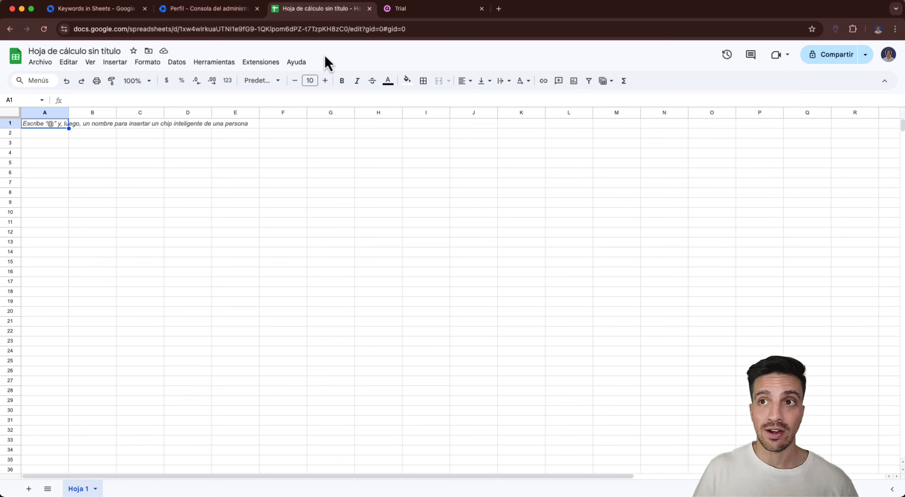
- Reopen the Keywords in Sheets sidebar in the blank spreadsheet and view the credit balances
left_click(267, 63)
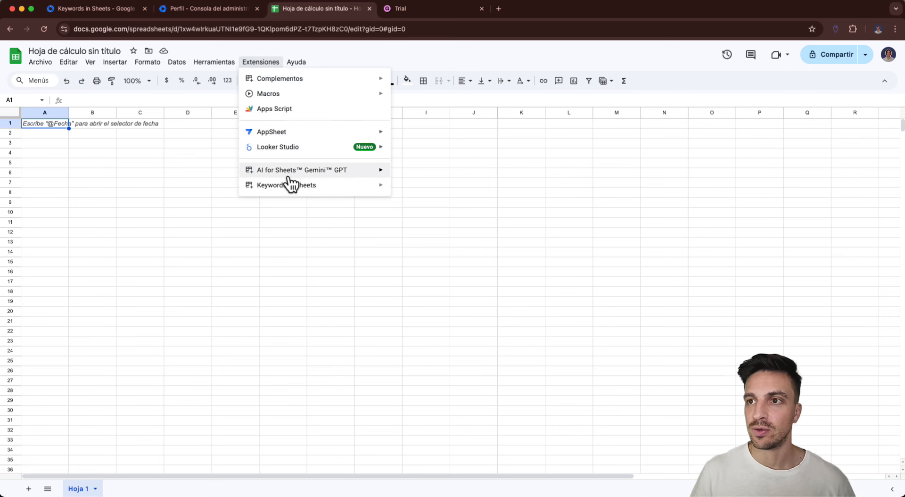
mouse_move(297, 186)
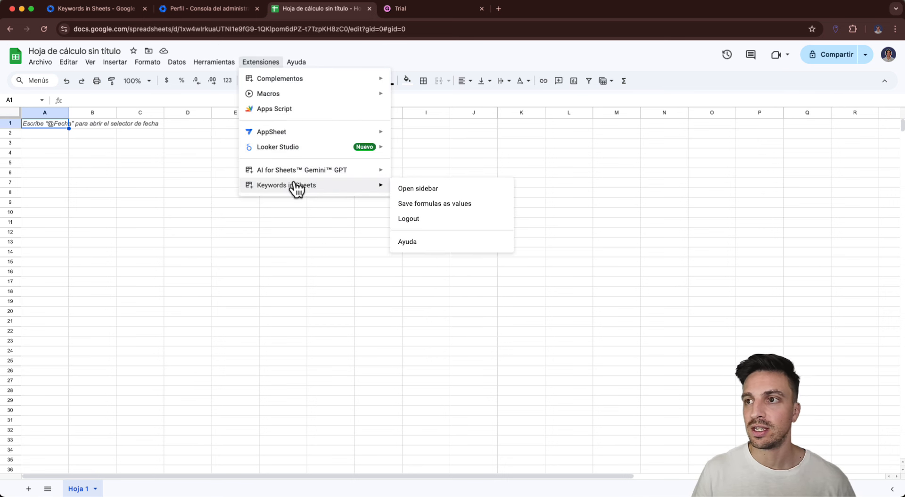
left_click(402, 188)
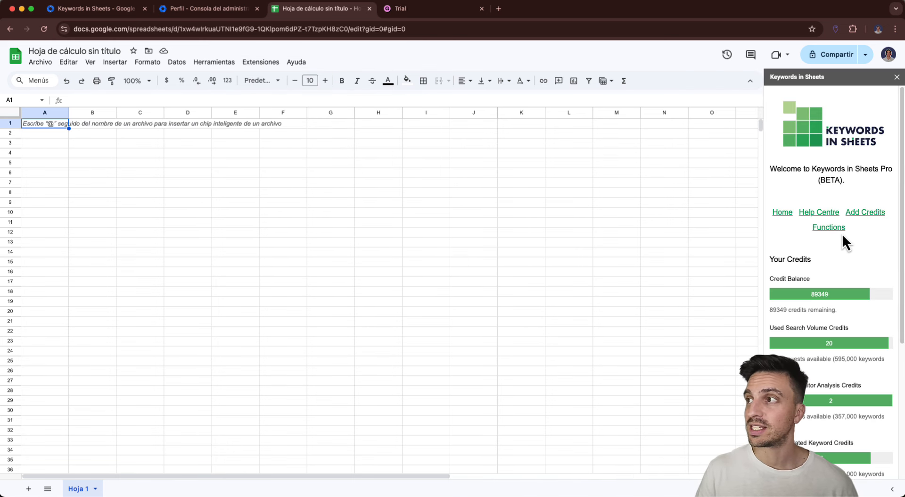
scroll(866, 304, "down", 1)
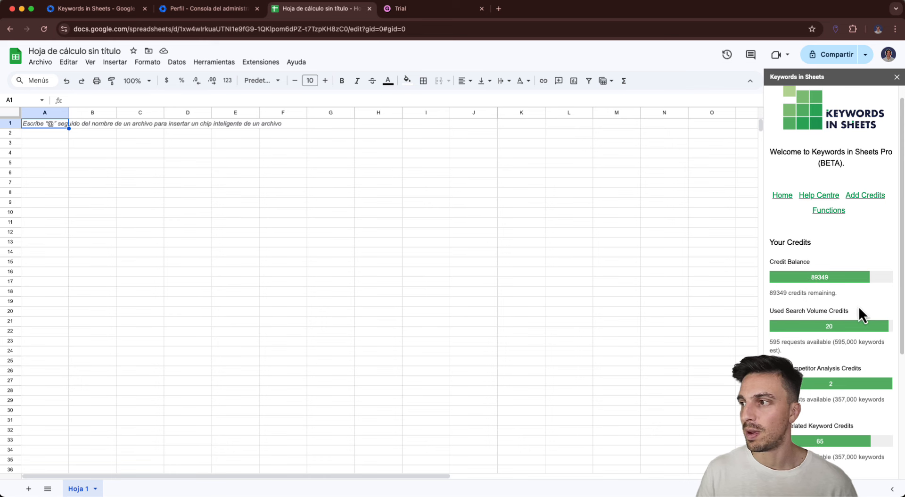
- Review the credit balances in the Keywords in Sheets sidebar and the credit cost on the Related Searches documentation page
scroll(858, 306, "up", 1)
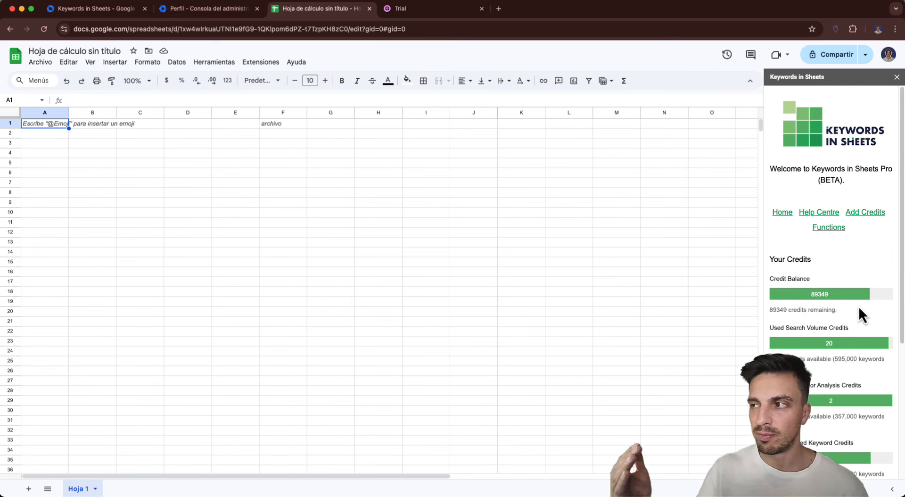
scroll(823, 275, "down", 10)
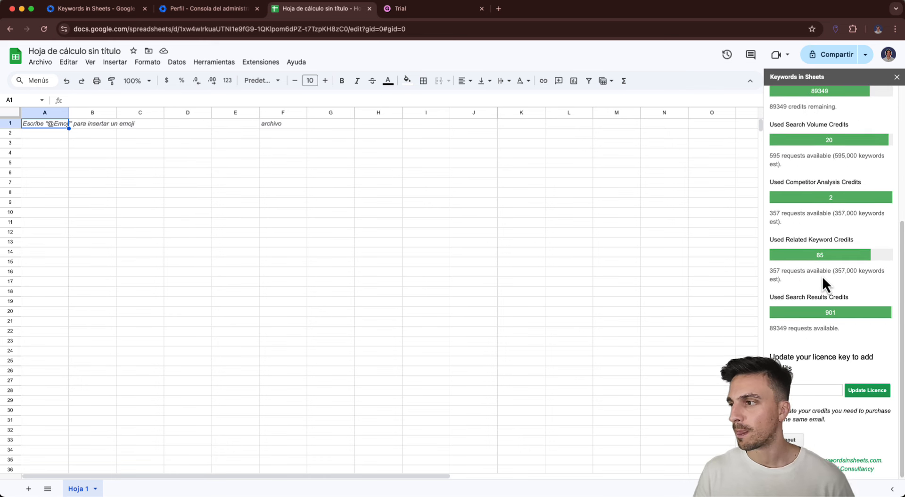
scroll(822, 275, "up", 10)
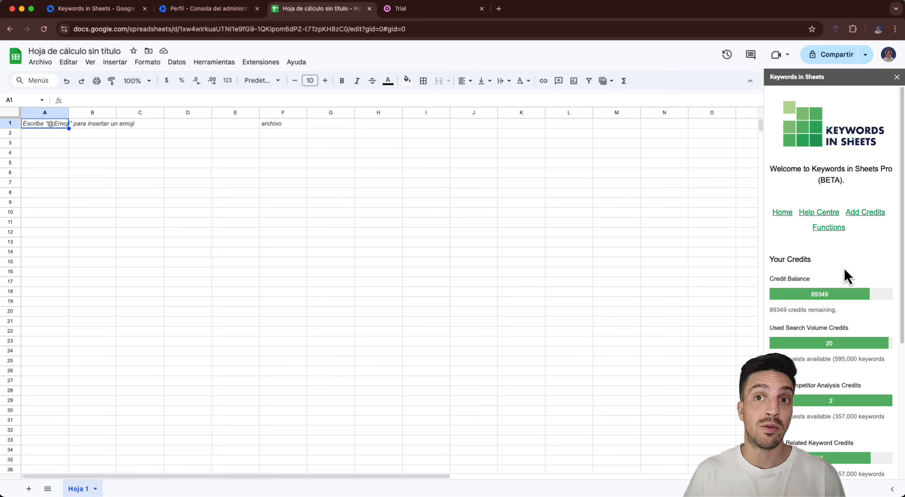
left_click(56, 156)
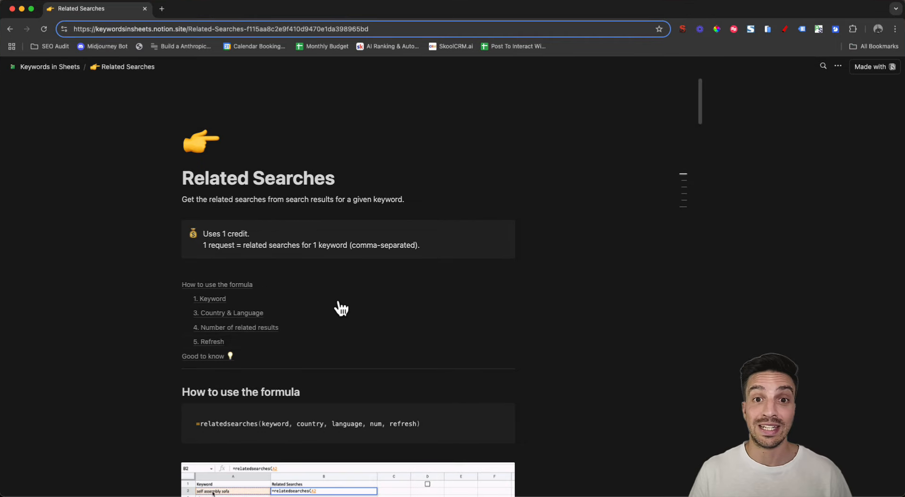
left_click(171, 29)
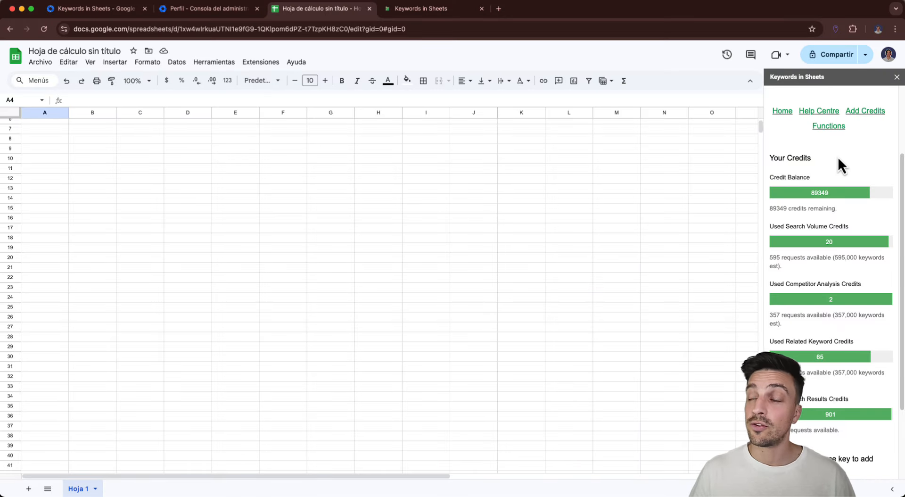
- Look through the add-on's free and PRO functions and the premium formulas listed in its Notion documentation
left_click(830, 127)
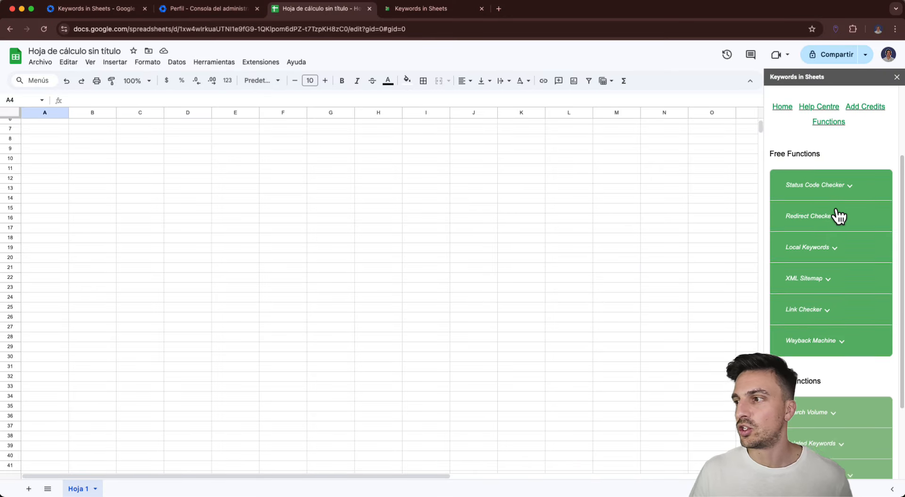
scroll(838, 216, "down", 3)
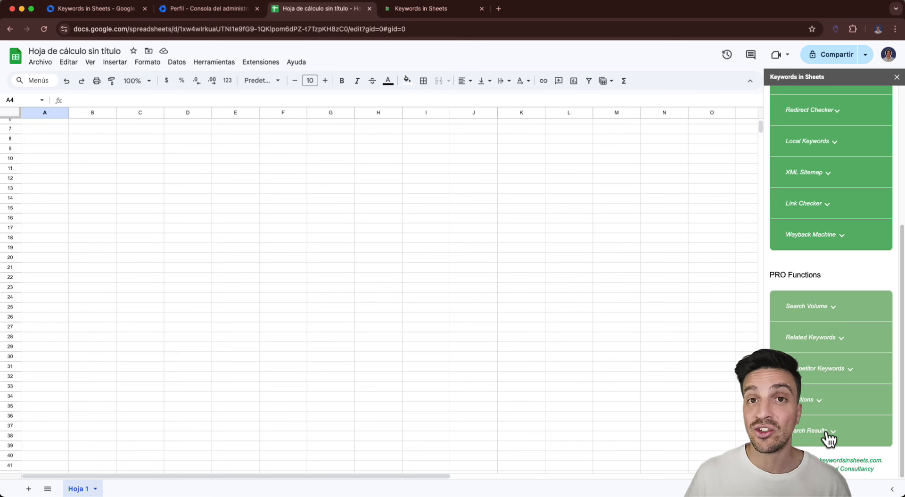
left_click(436, 13)
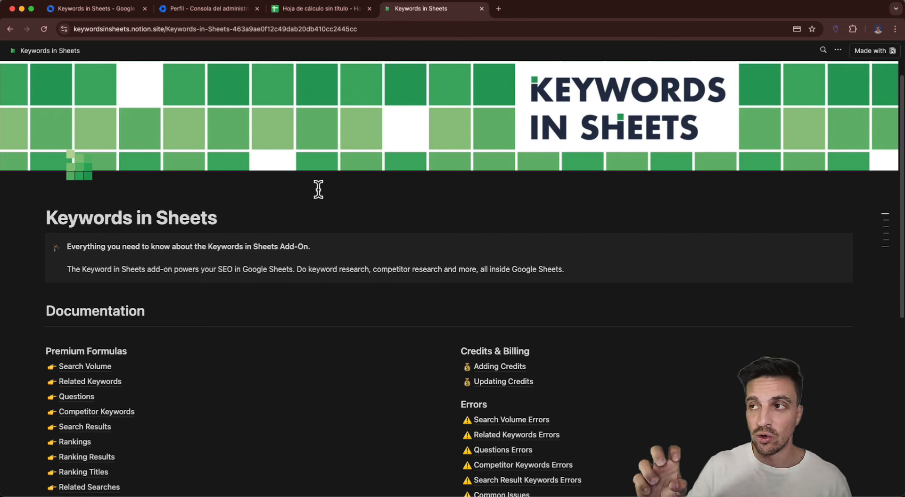
scroll(371, 231, "down", 2)
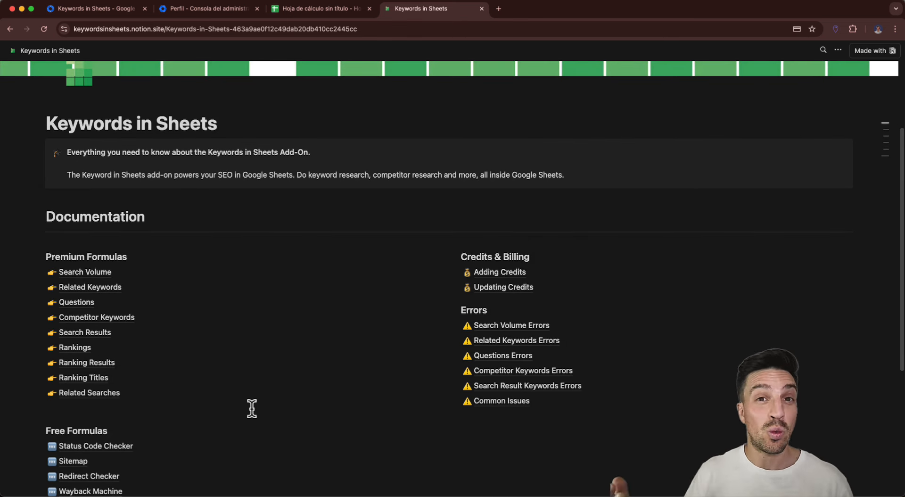
scroll(320, 396, "down", 1)
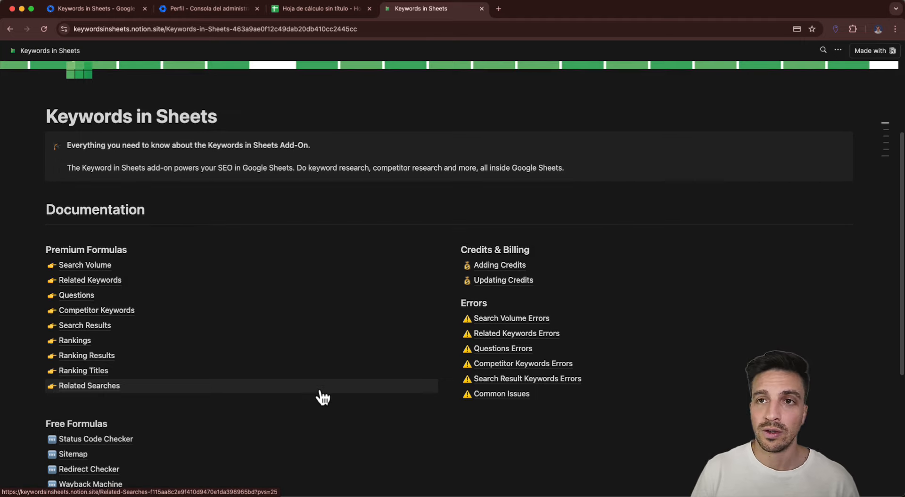
scroll(262, 269, "up", 3)
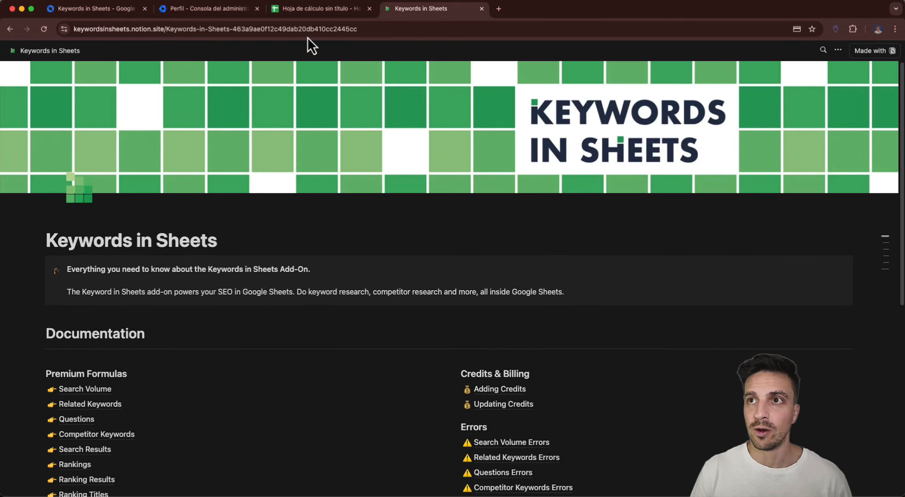
- Switch back to the blank spreadsheet and start a relatedkeywords formula in cell A1 with the seed keyword "dog training"
left_click(310, 12)
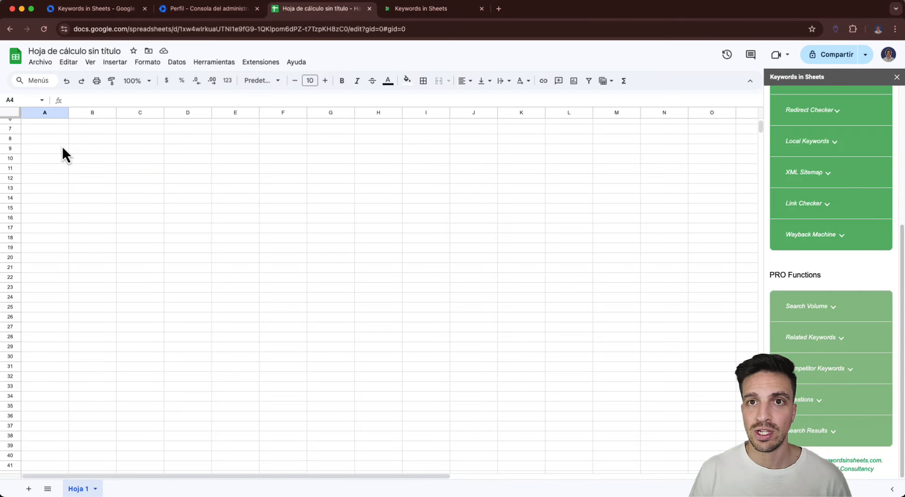
scroll(63, 146, "up", 2)
left_click(58, 124)
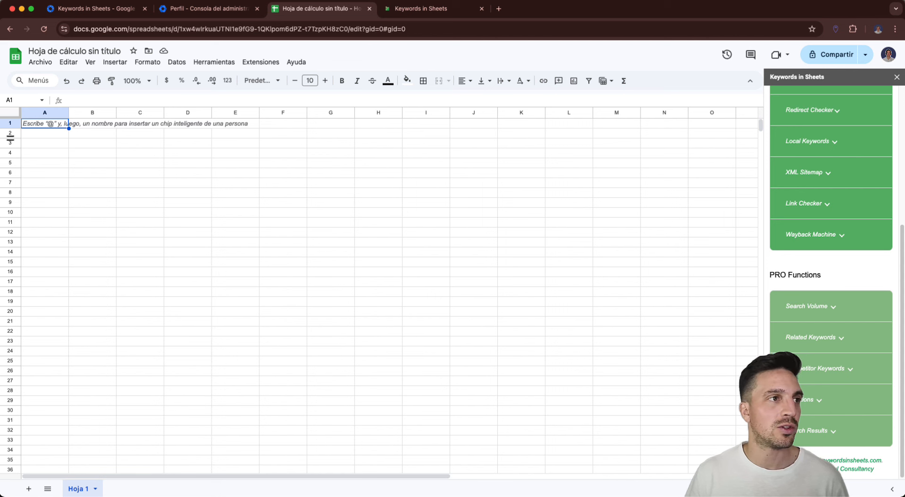
key("super+Tab")
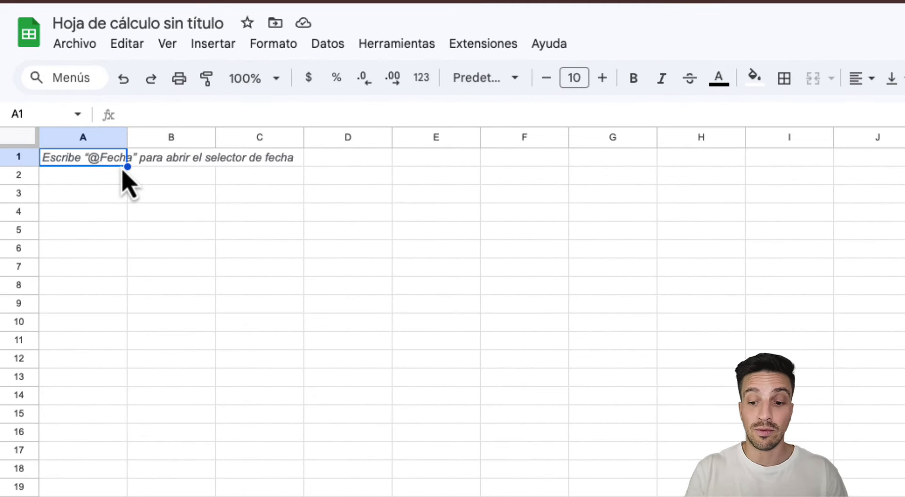
type("=re")
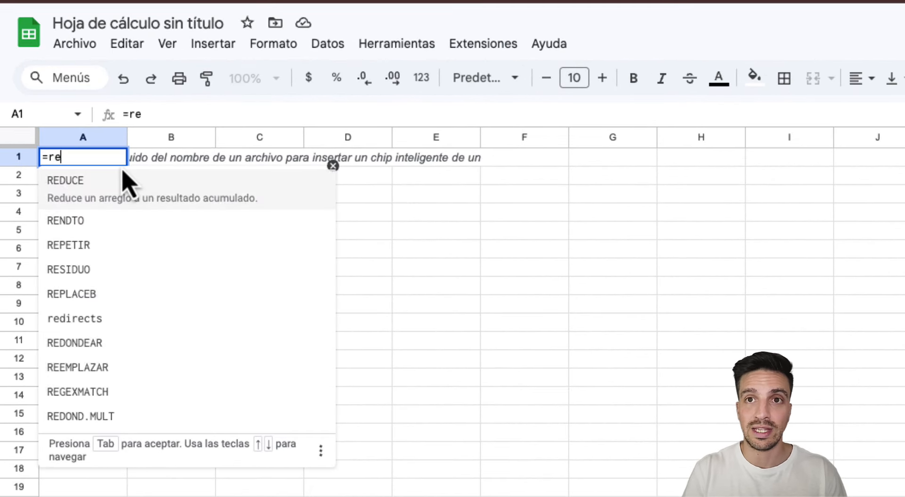
type("lated")
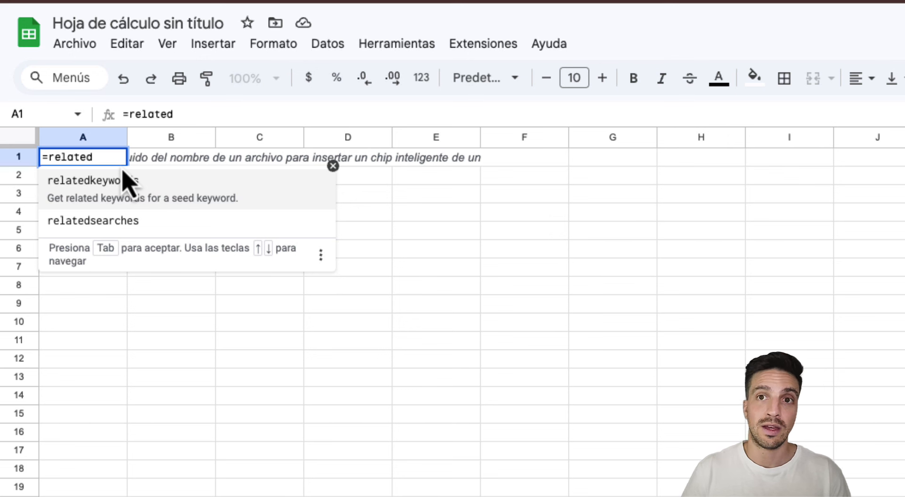
left_click(226, 188)
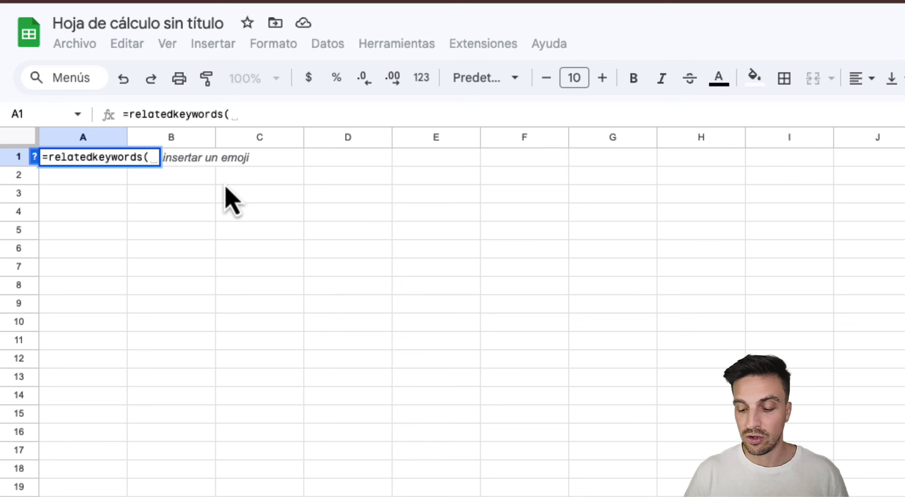
type("\"")
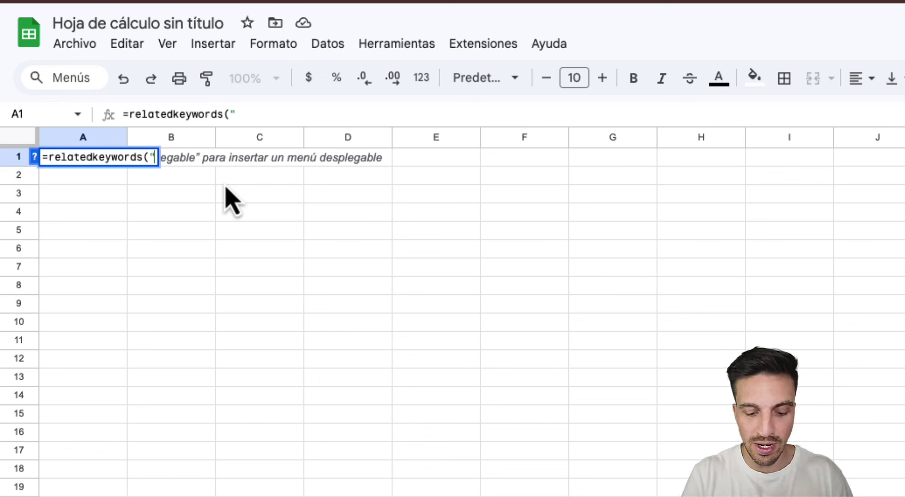
type("dog tra")
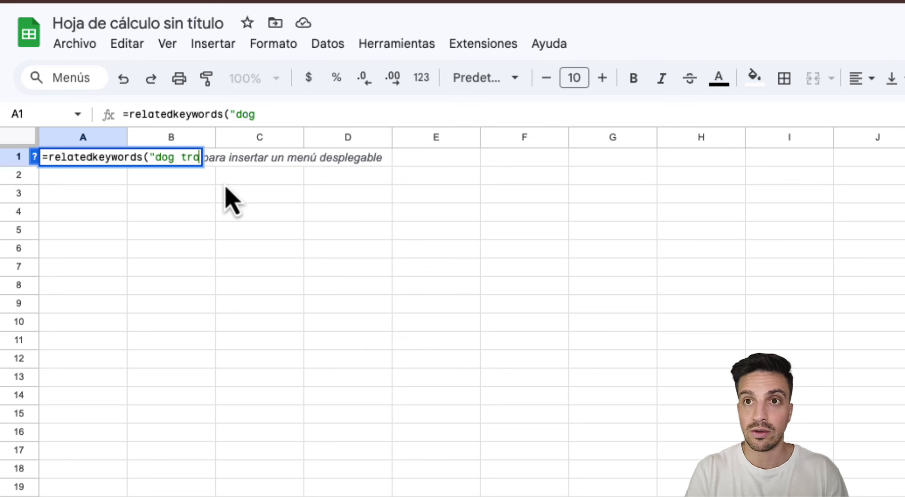
type("ining")
type("\",")
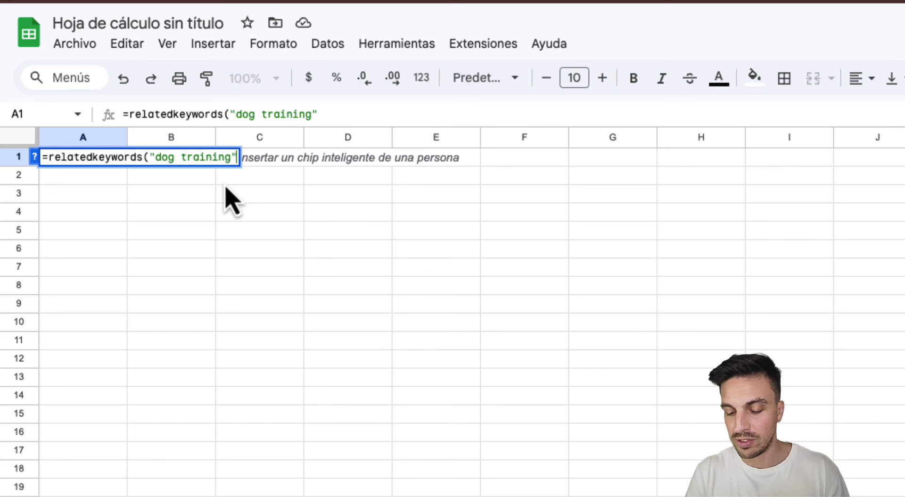
- Complete the A1 formula as =relatedkeywords("dog training", "australia", "row") and run it
left_click(334, 113)
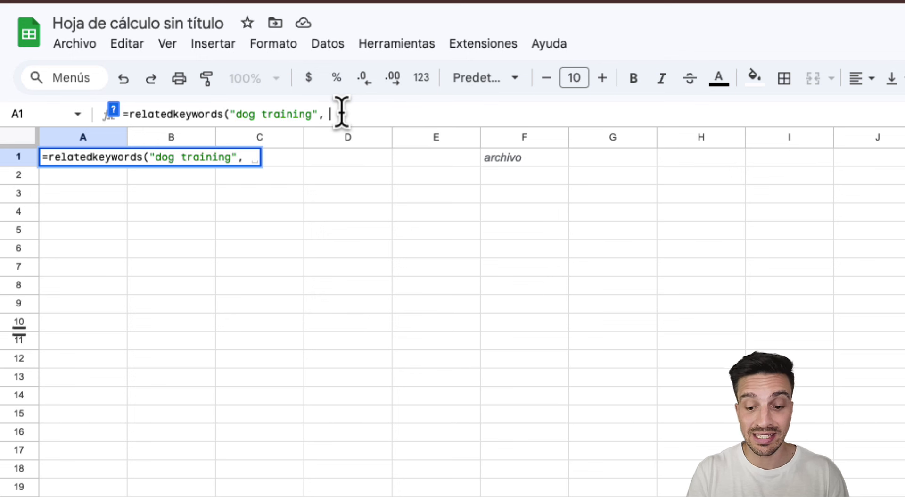
type("\"australia")
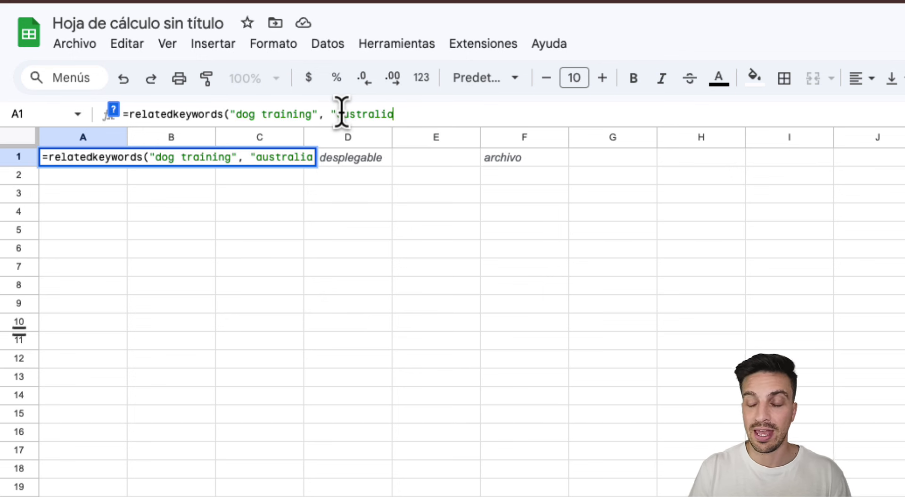
type("\"")
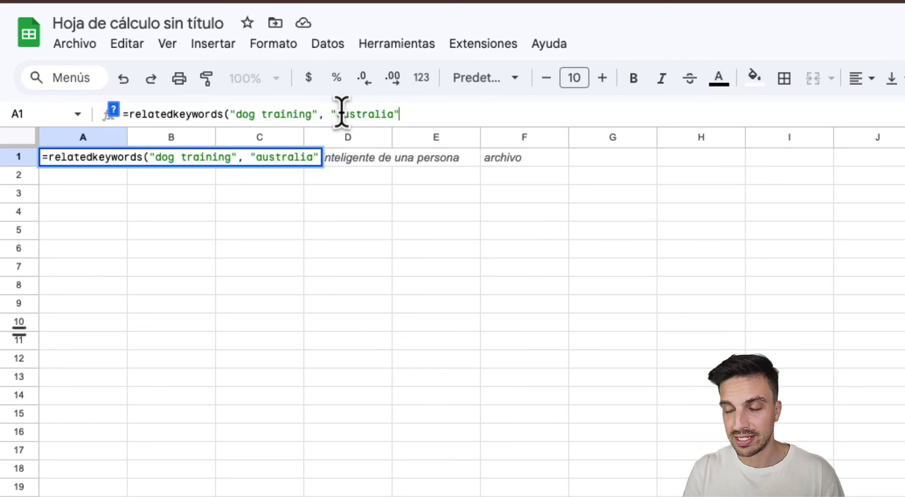
type(", \"")
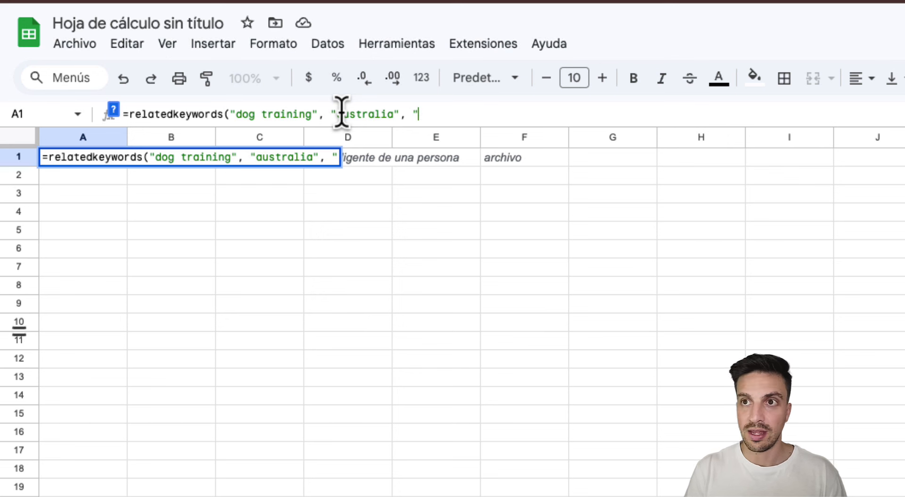
type("rox")
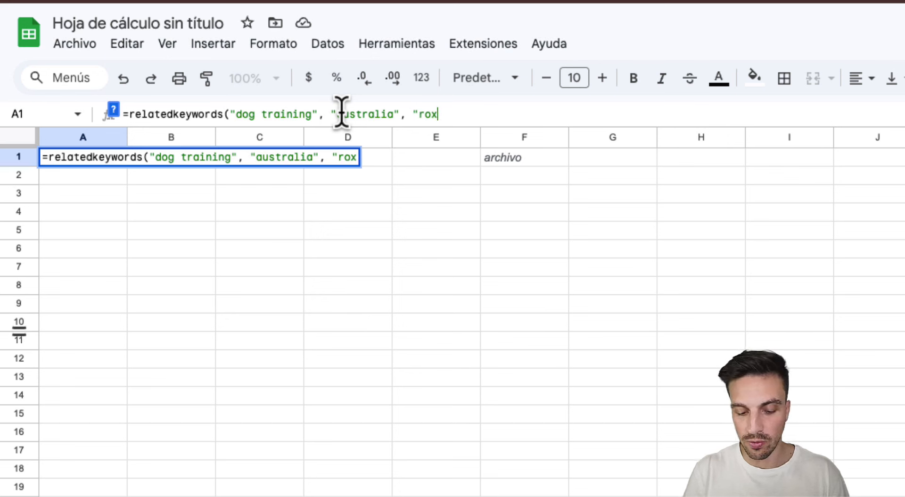
key("BackSpace")
type("w")
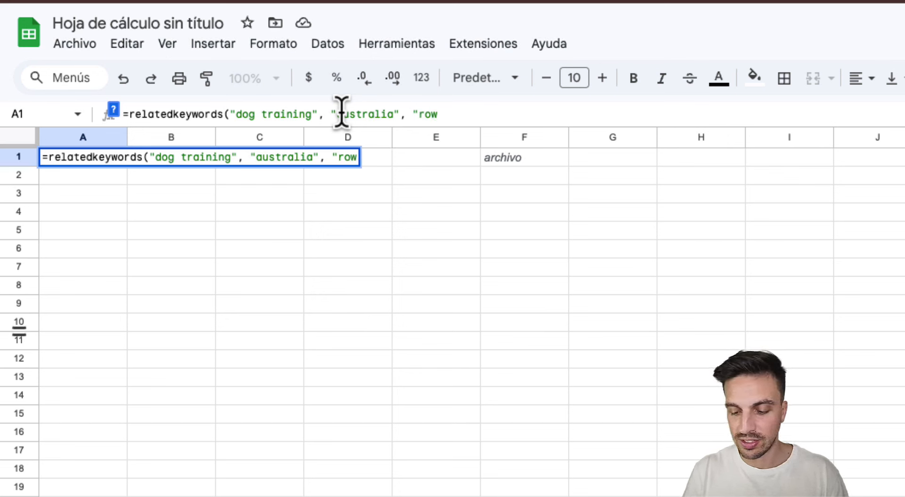
type("\"")
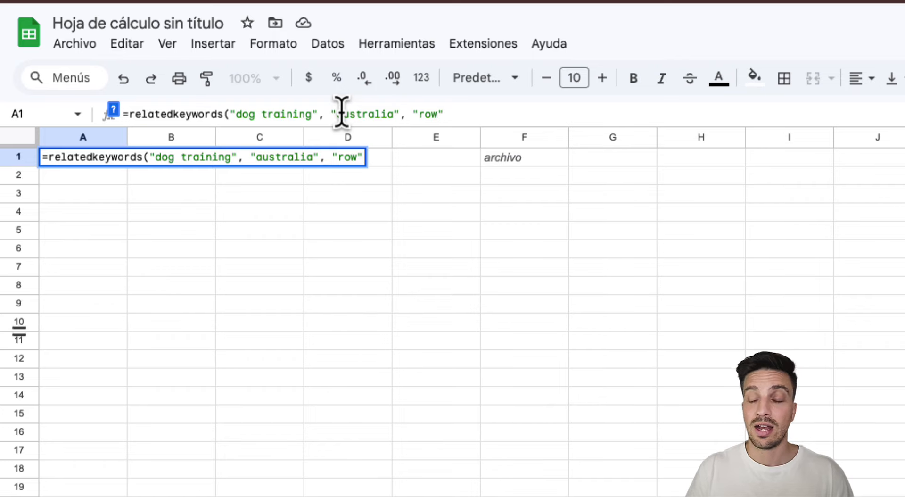
type(")")
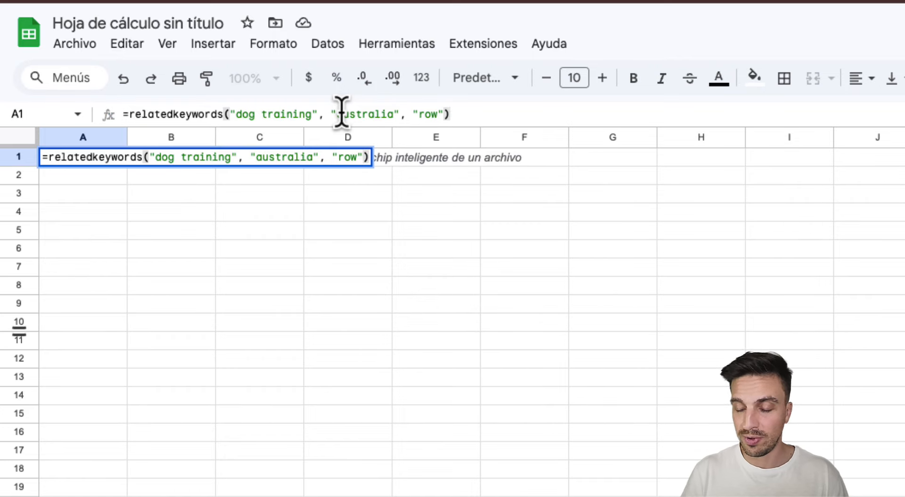
key("Return")
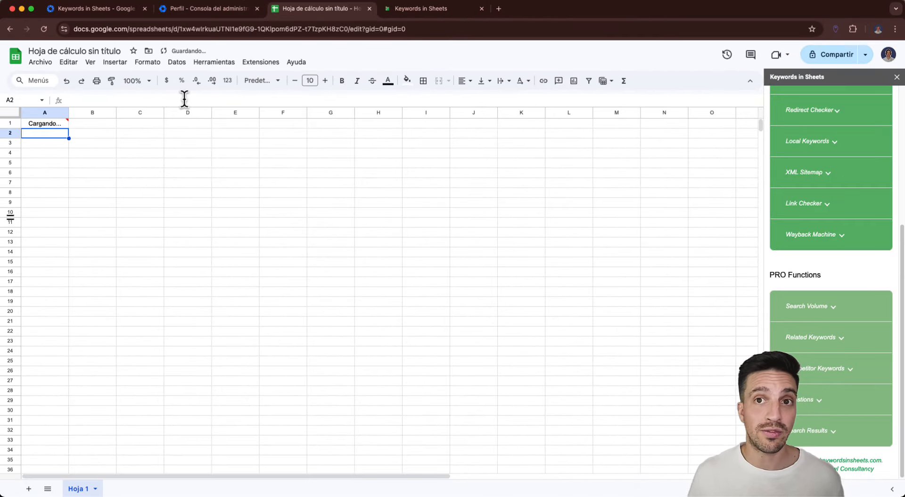
- Widen the Keyword column A so the full related keywords are readable
mouse_move(42, 126)
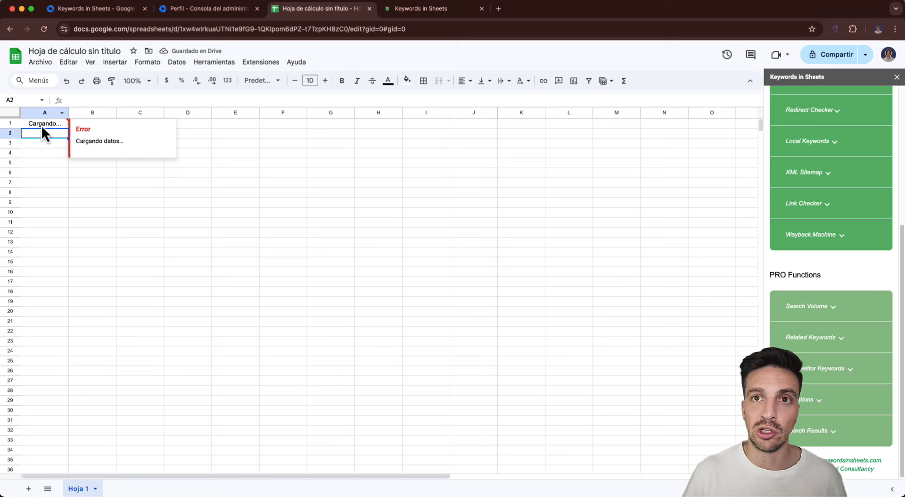
left_click(64, 203)
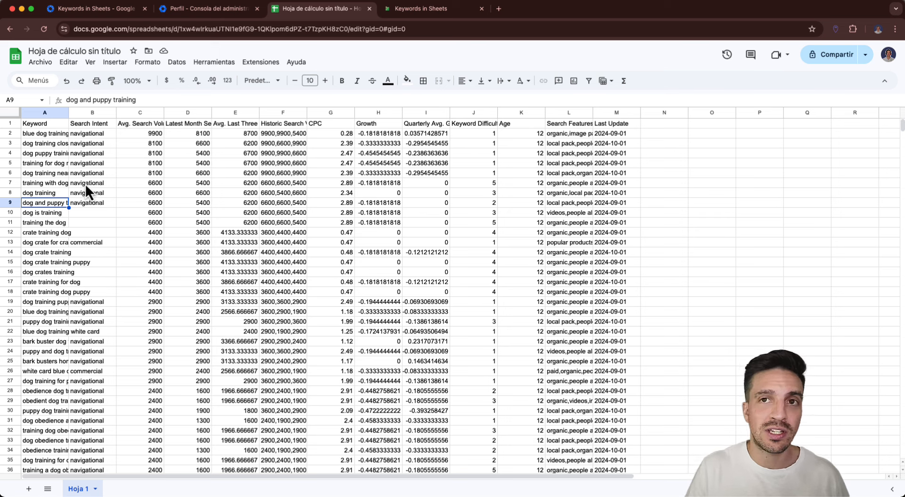
left_click_drag(67, 110, 152, 111)
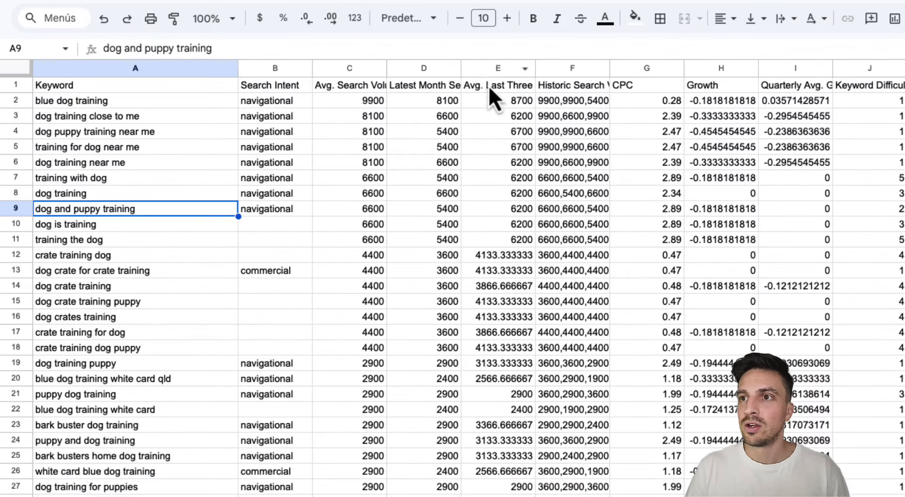
- Hide columns D to F, covering latest month search volume, last-three-month average and historic search volume
left_click(356, 69)
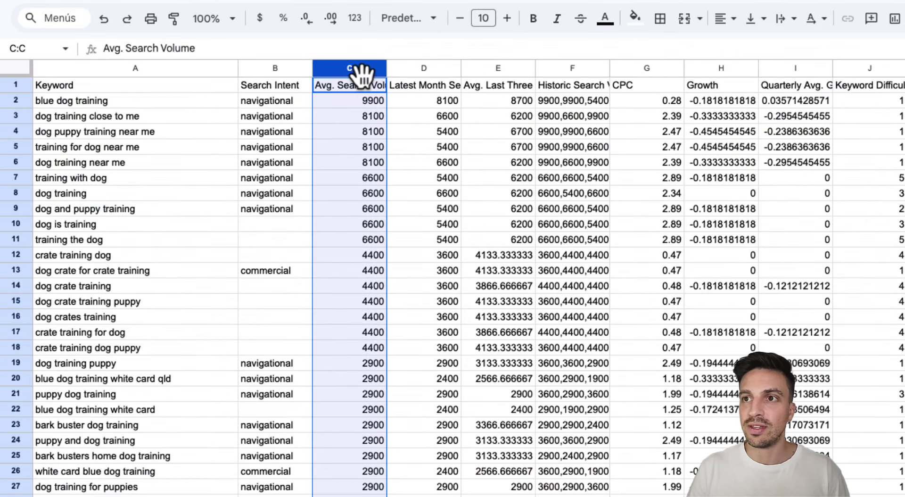
left_click(441, 70)
left_click_drag(434, 73, 579, 75)
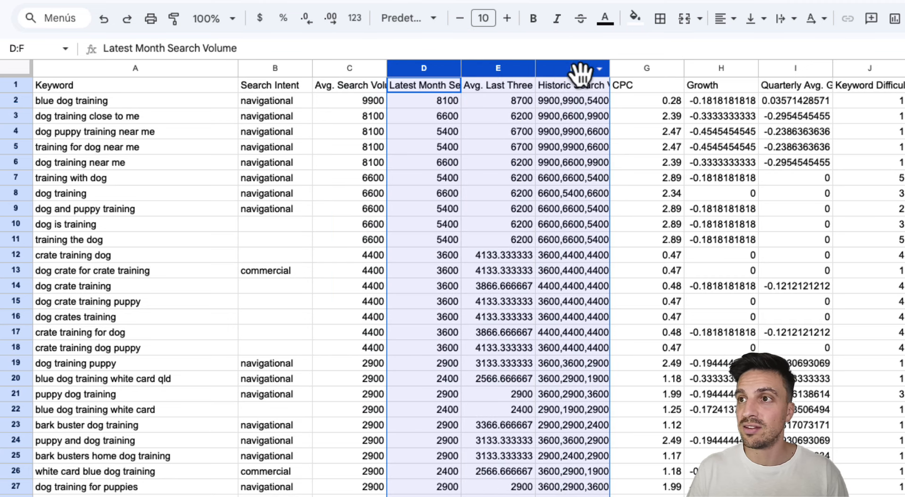
right_click(563, 75)
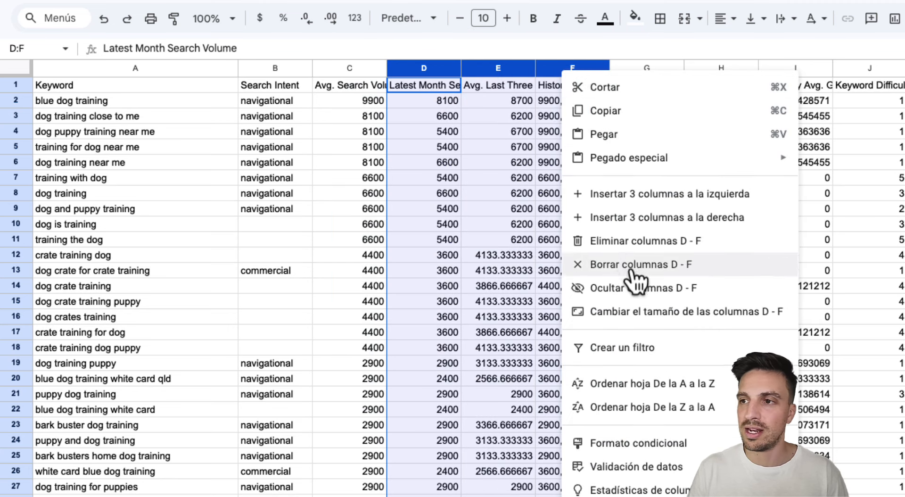
left_click(649, 288)
left_click(409, 149)
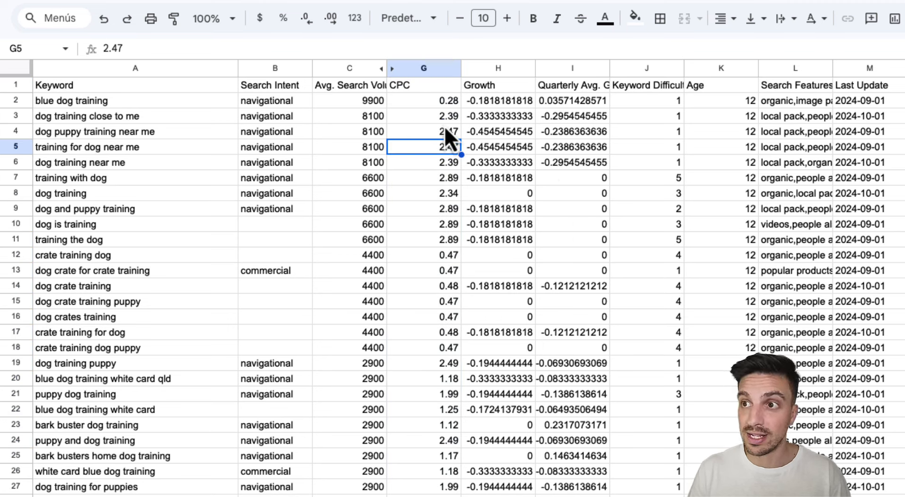
- Hide columns H and I, which hold the Growth and quarterly average growth figures
left_click(495, 69)
left_click(540, 68, "shift")
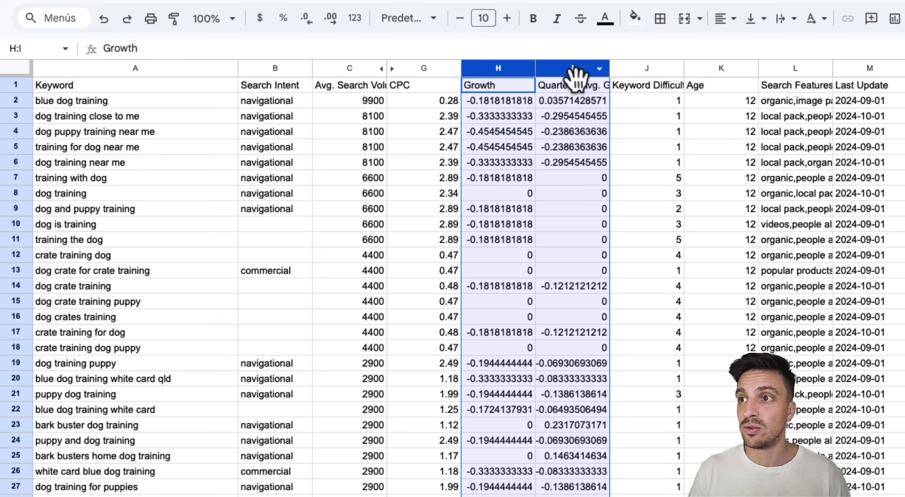
right_click(581, 70)
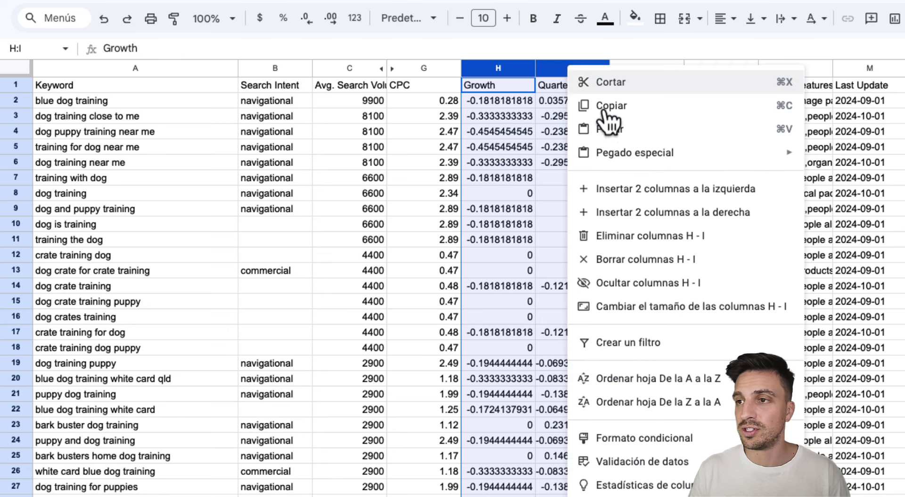
left_click(651, 284)
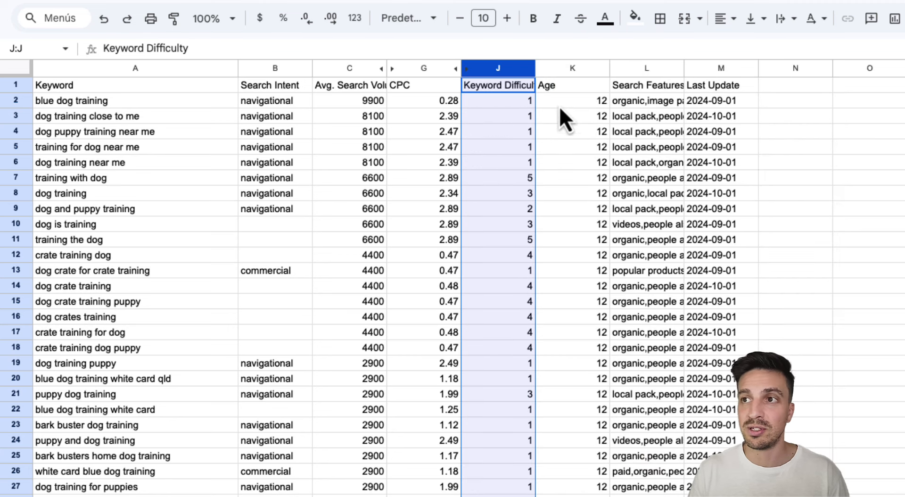
- Hide the Search Features and Last Update columns, L and M
left_click_drag(629, 67, 717, 71)
right_click(631, 68)
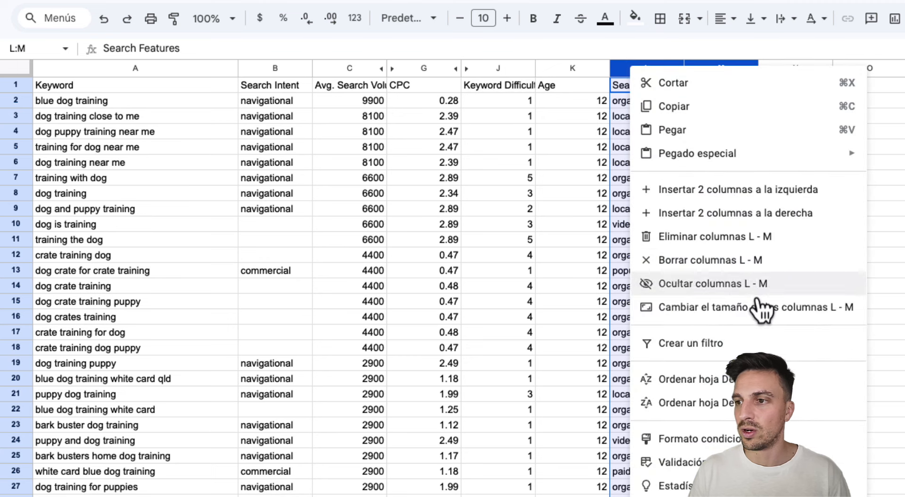
left_click(747, 285)
left_click(350, 208)
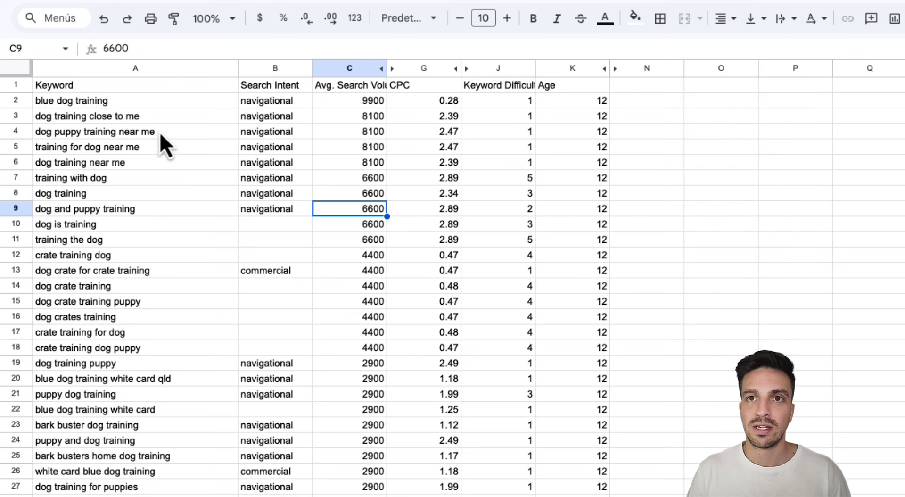
- Format the headers in A1:K1 as bold 11-point text with a bottom border, and widen the Keyword Difficulty column
left_click(115, 84)
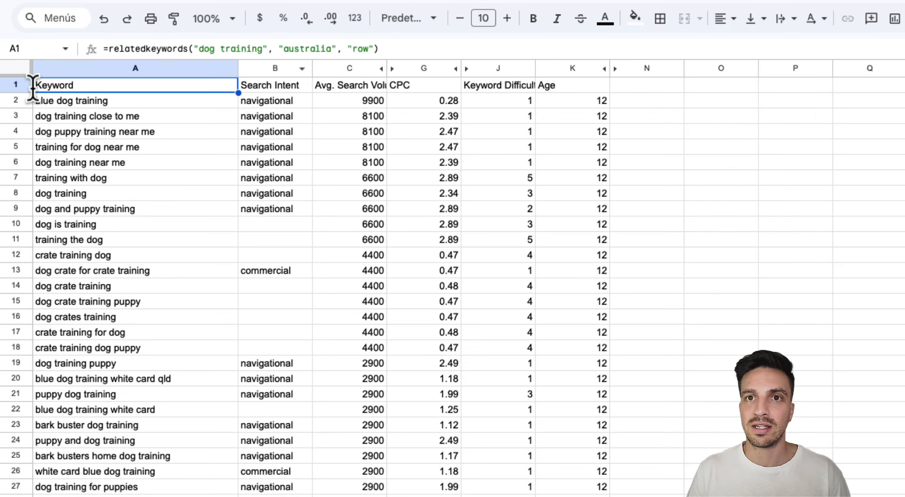
left_click_drag(75, 87, 562, 91)
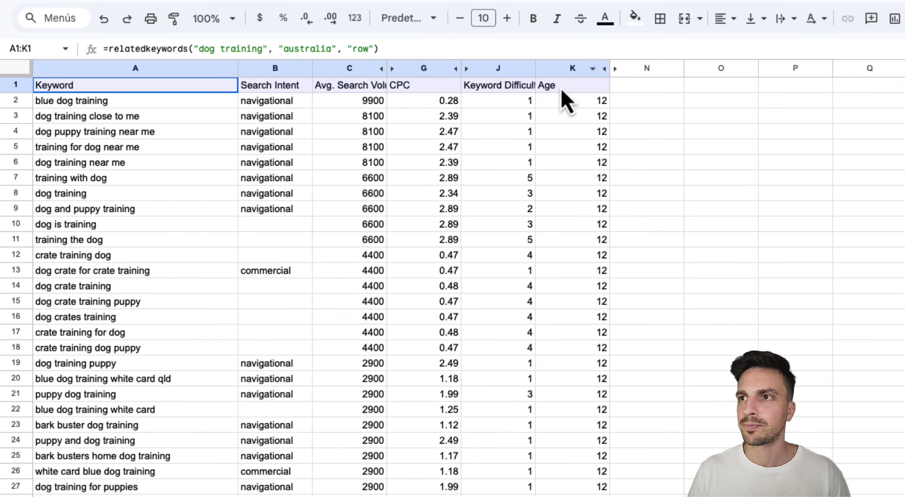
left_click(533, 18)
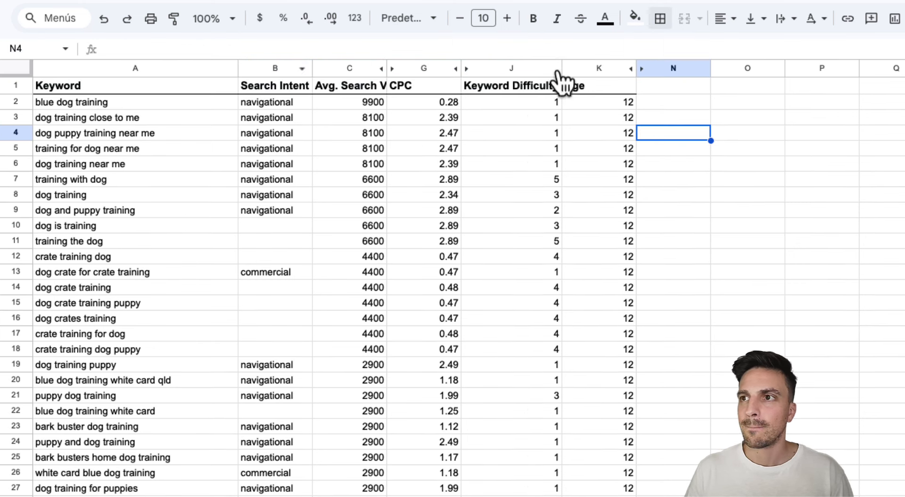
- Hide the Age column K
left_click(585, 71)
right_click(584, 72)
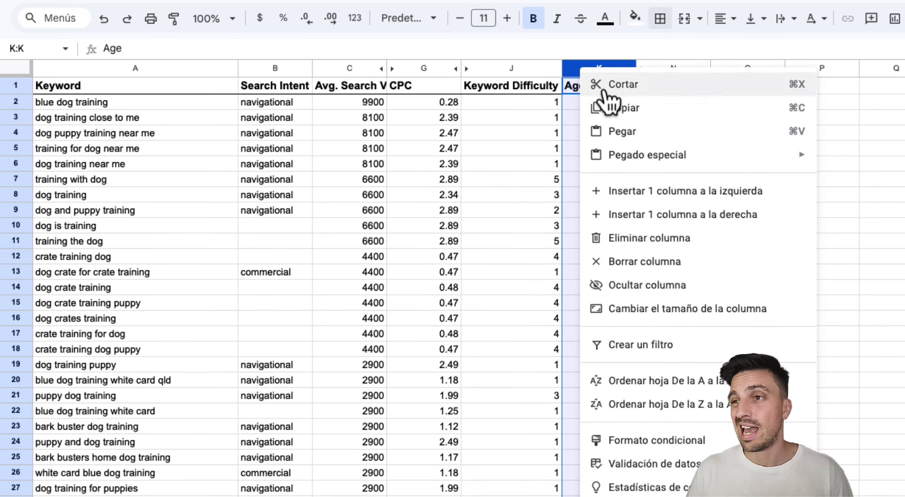
left_click(752, 285)
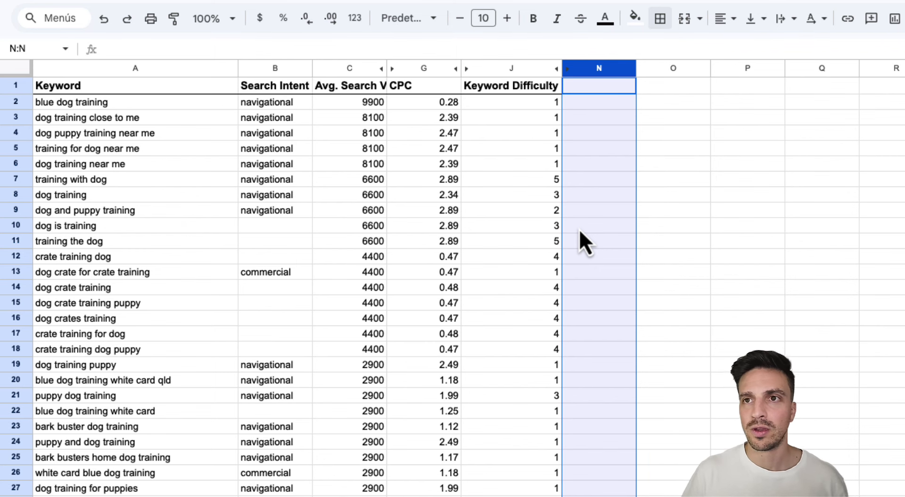
- Review the related keywords, the A1 formula, and the search intent, average volume, CPC and keyword difficulty values
left_click(186, 134)
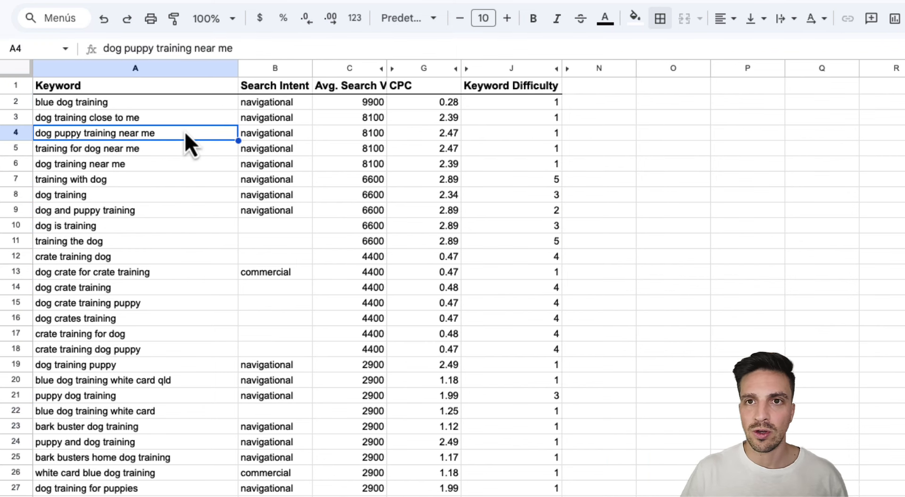
left_click_drag(176, 121, 171, 256)
left_click(143, 86)
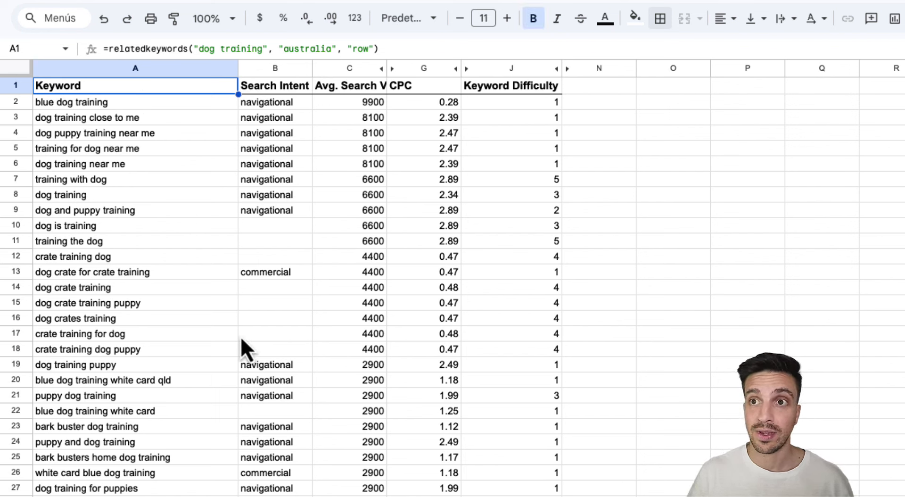
left_click_drag(258, 100, 258, 165)
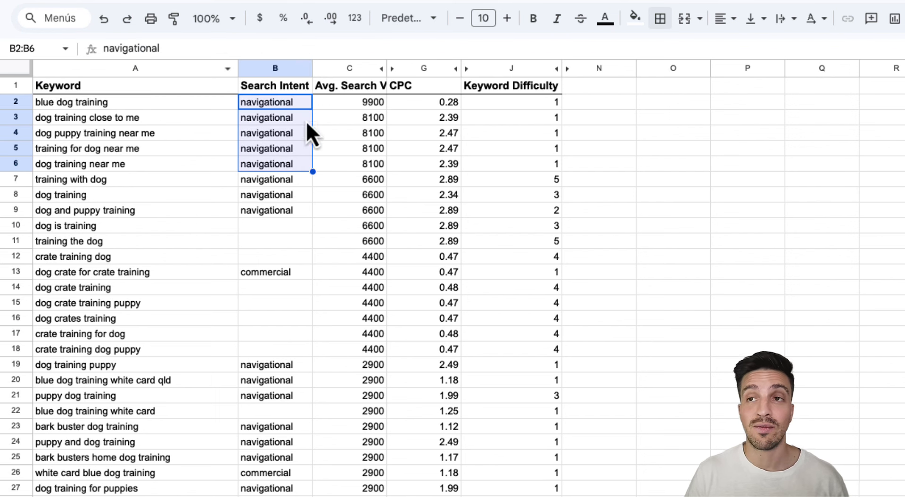
left_click_drag(372, 102, 371, 163)
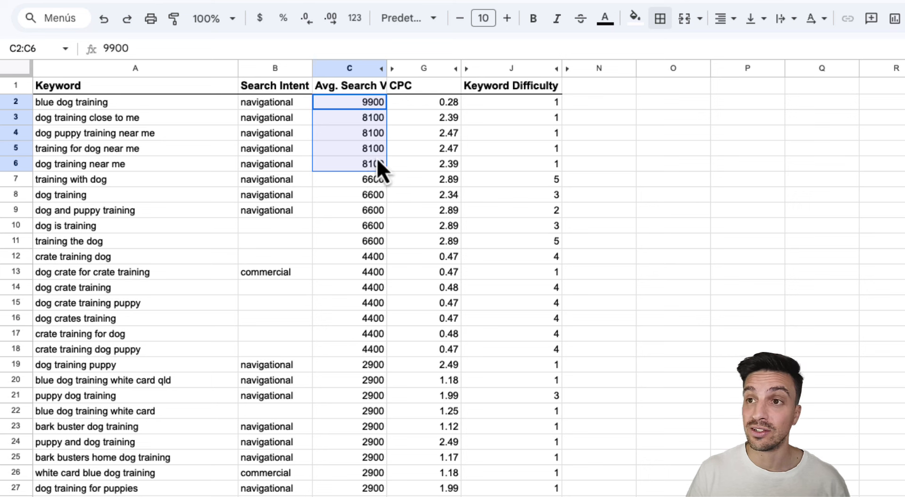
left_click_drag(408, 136, 408, 149)
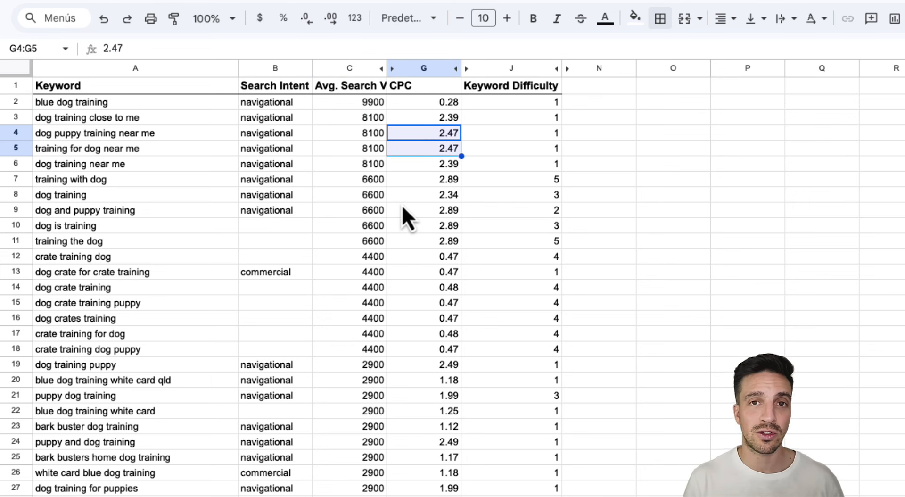
left_click(551, 118)
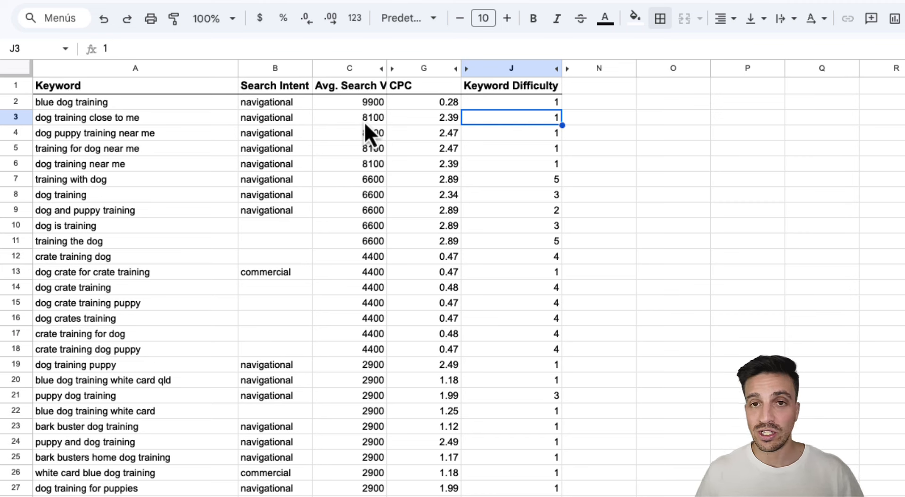
- Start a conditional formatting rule for the Search Intent column and set its range to B2:B1501, leaving out the header
left_click(292, 69)
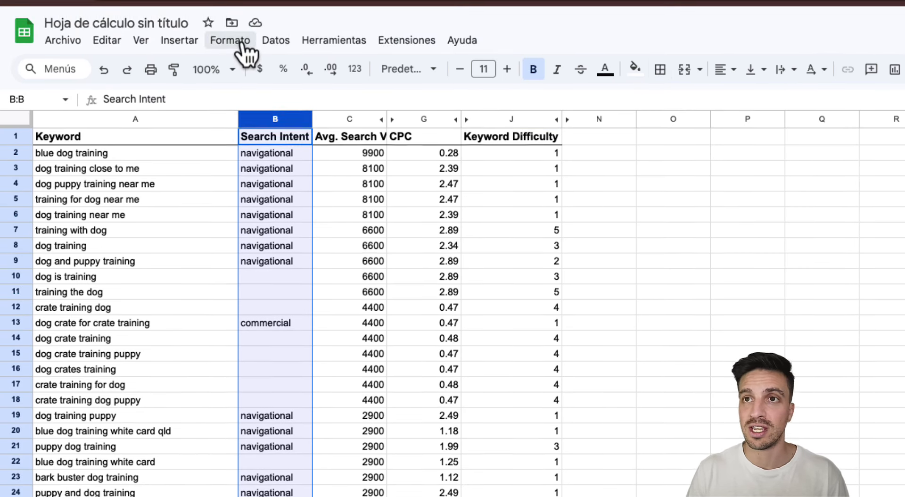
left_click(241, 44)
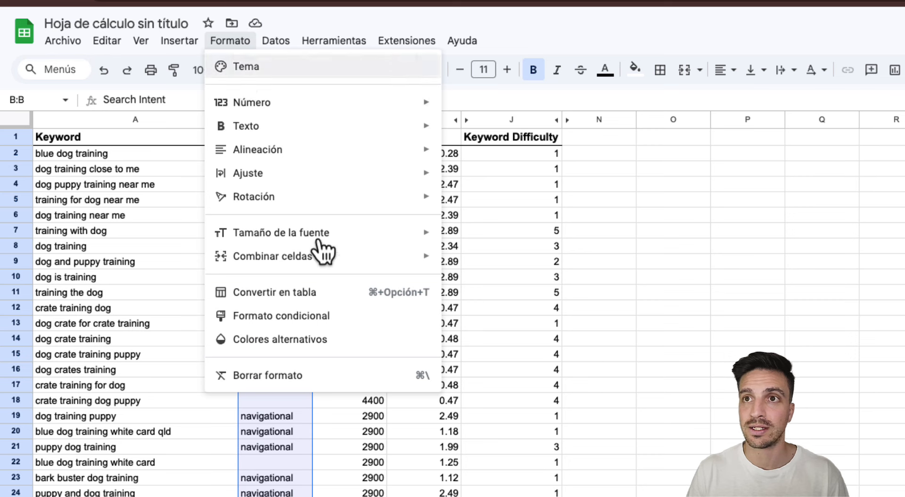
left_click(346, 316)
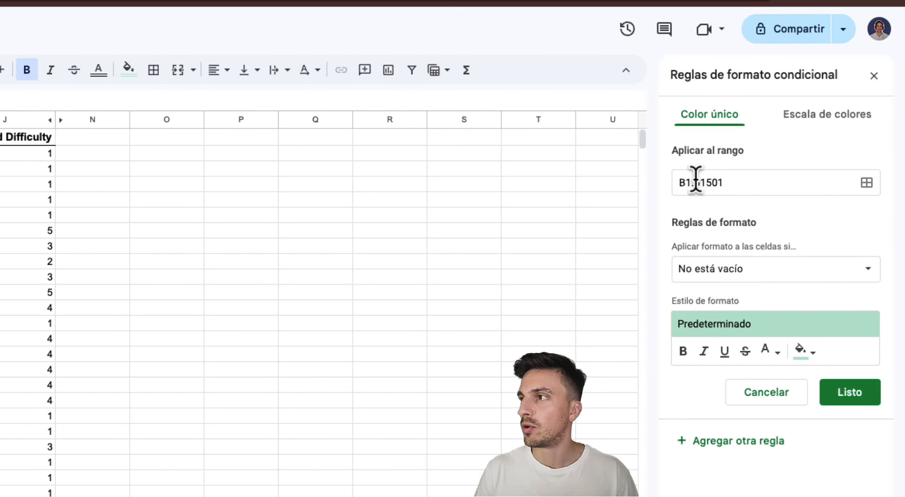
left_click(744, 183)
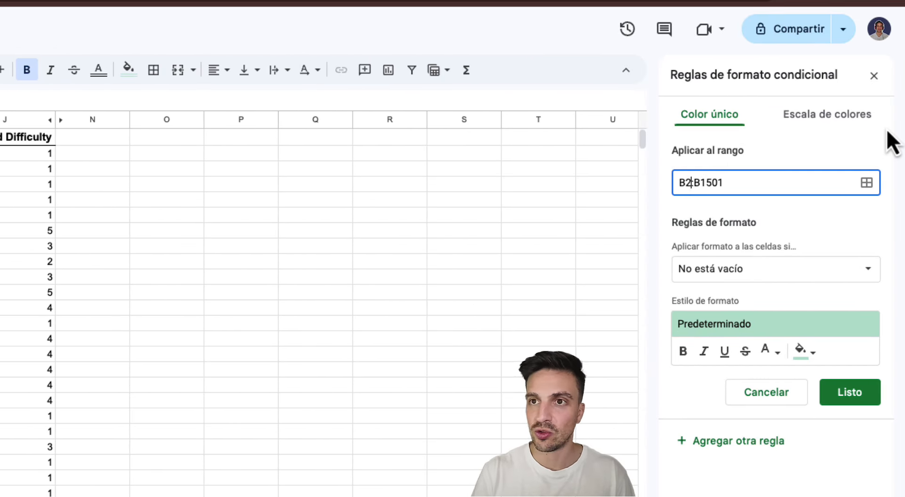
key("Return")
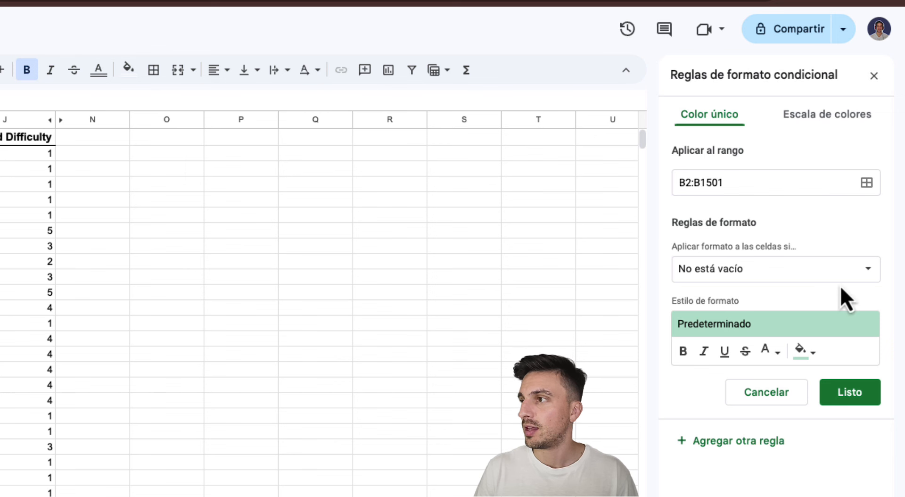
- Make the rule apply when the text contains "navigational" and give those cells a light blue fill
left_click(844, 271)
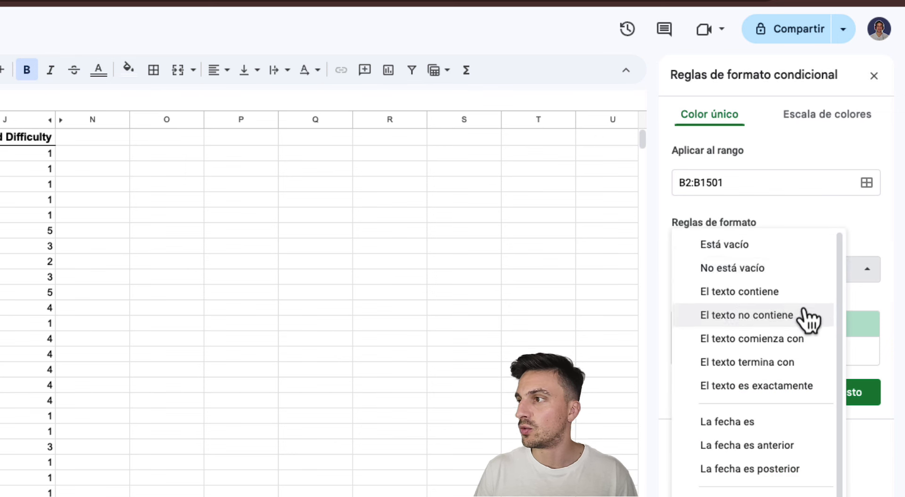
left_click(803, 292)
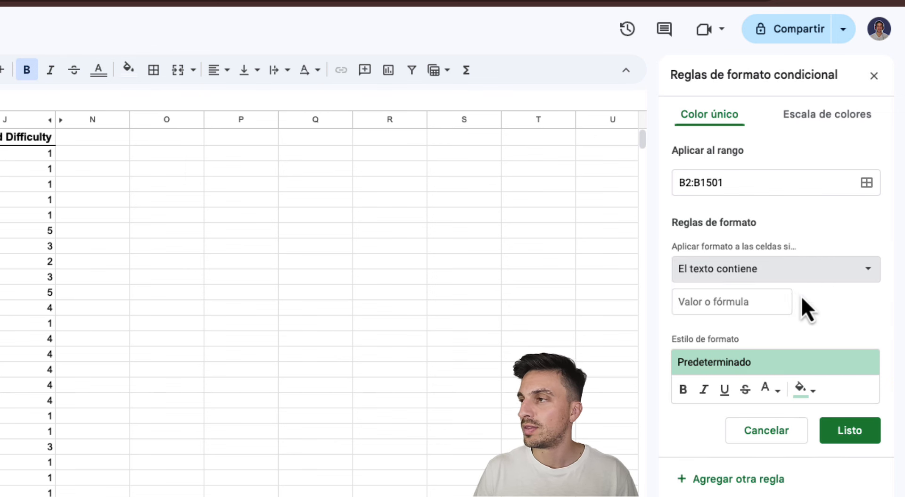
left_click(767, 302)
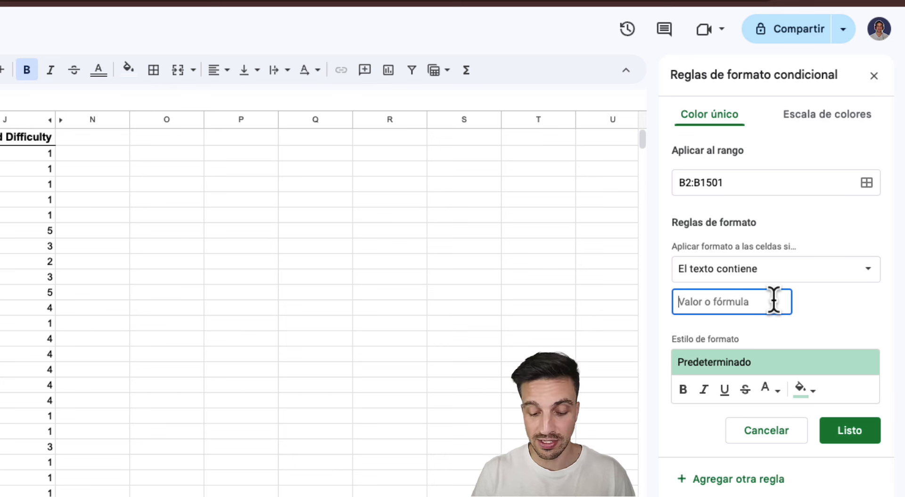
type("navigational")
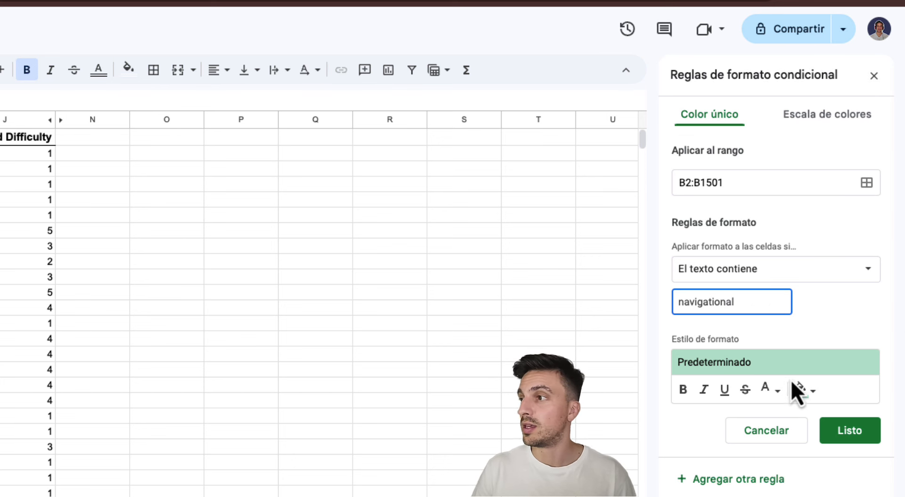
left_click(807, 389)
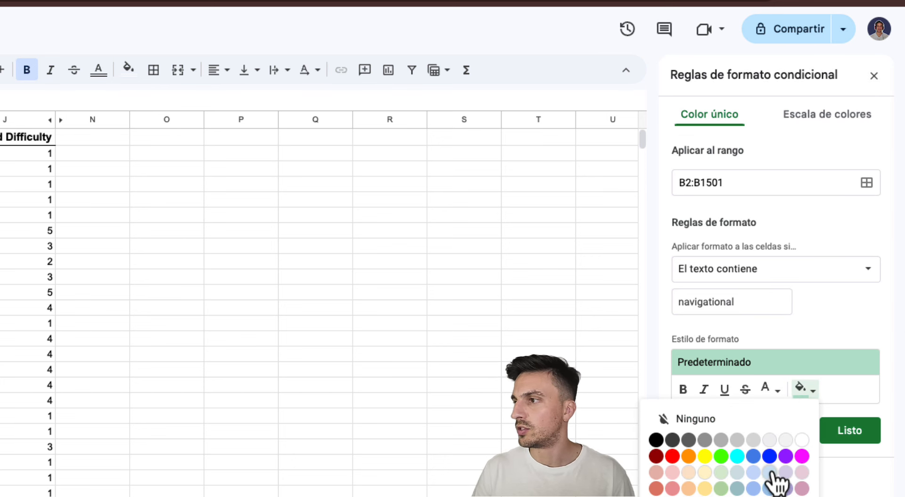
left_click(755, 471)
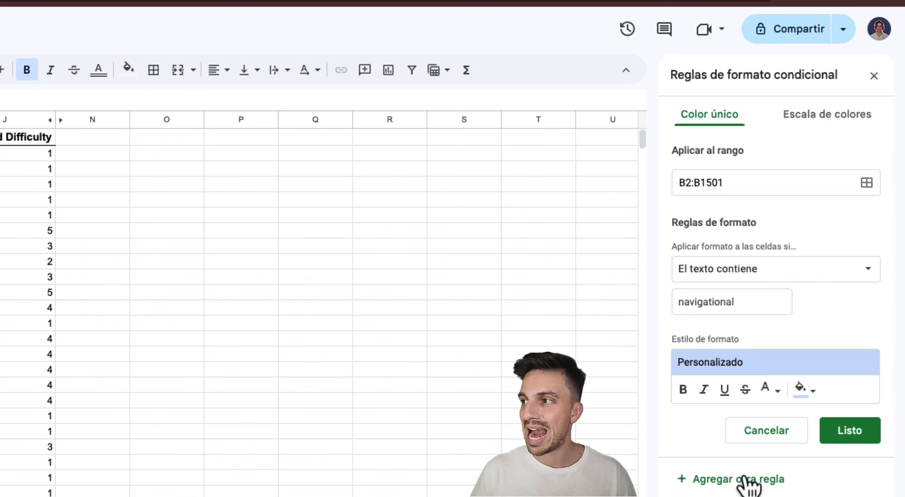
- Add a second rule for B2:B1501 that fills cells whose text contains "commercial" with light yellow
left_click(755, 300)
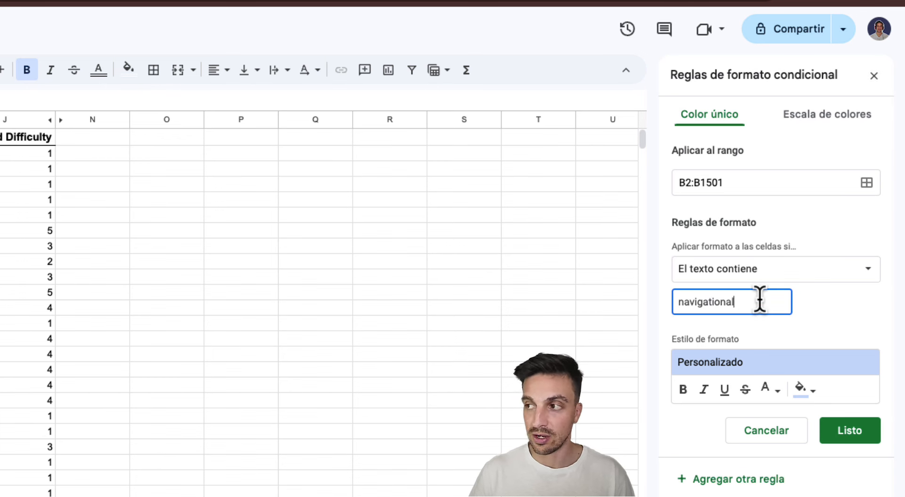
double_click(743, 302)
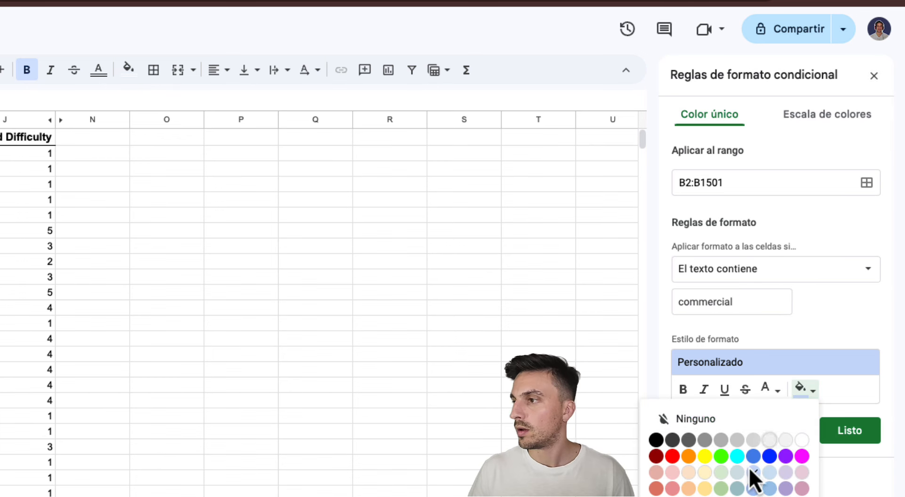
left_click(706, 472)
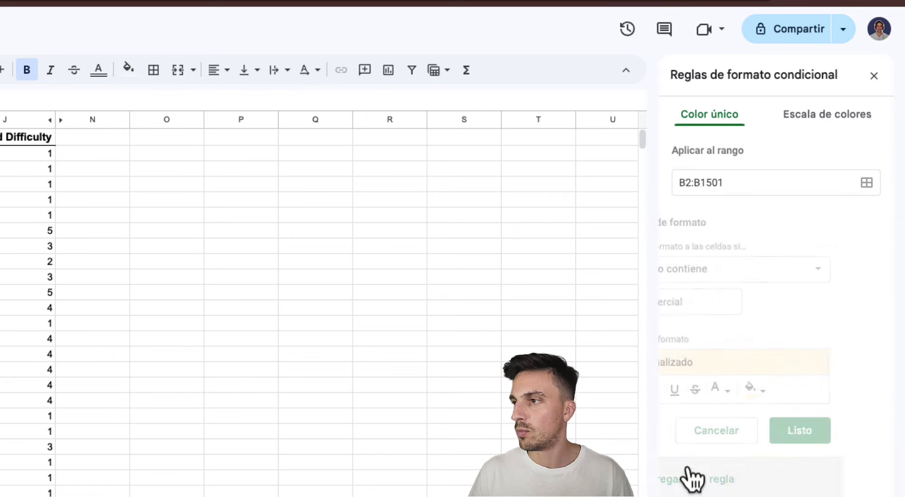
scroll(14, 326, "down", 10)
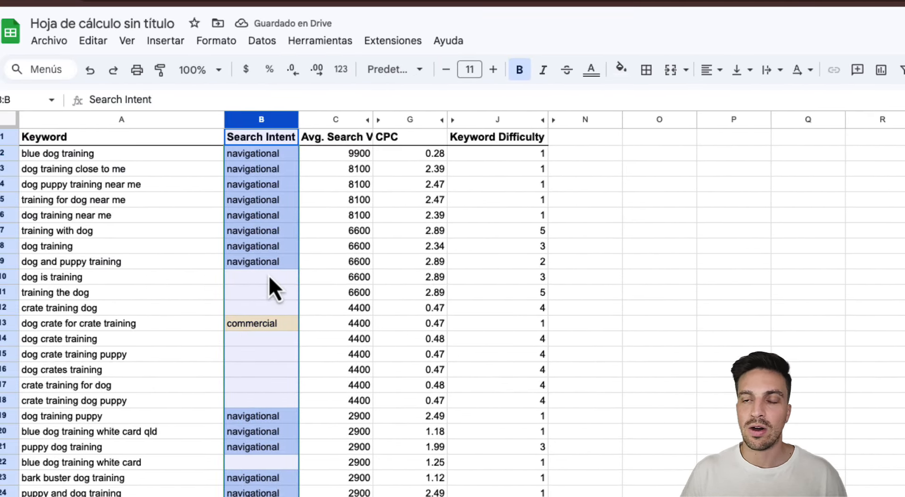
- Check the navigational and commercial color coding down the Search Intent column
scroll(265, 276, "down", 10)
scroll(259, 283, "up", 10)
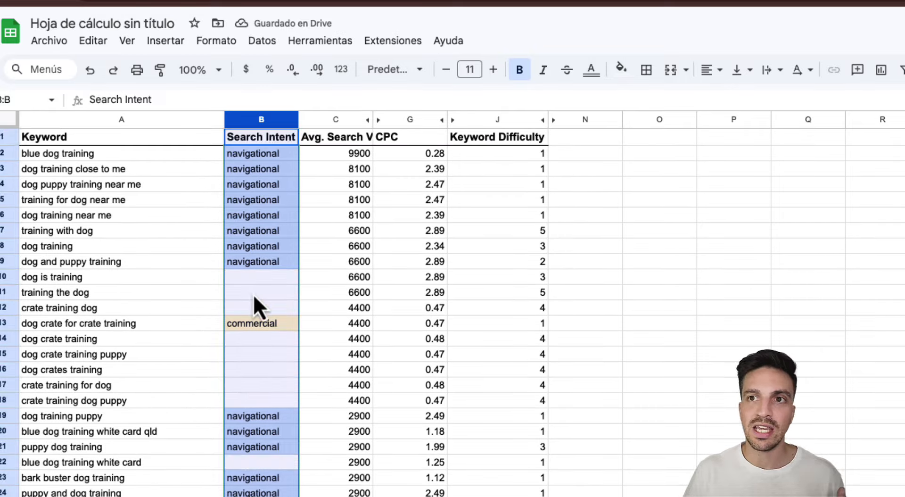
left_click(253, 294)
scroll(273, 283, "down", 10)
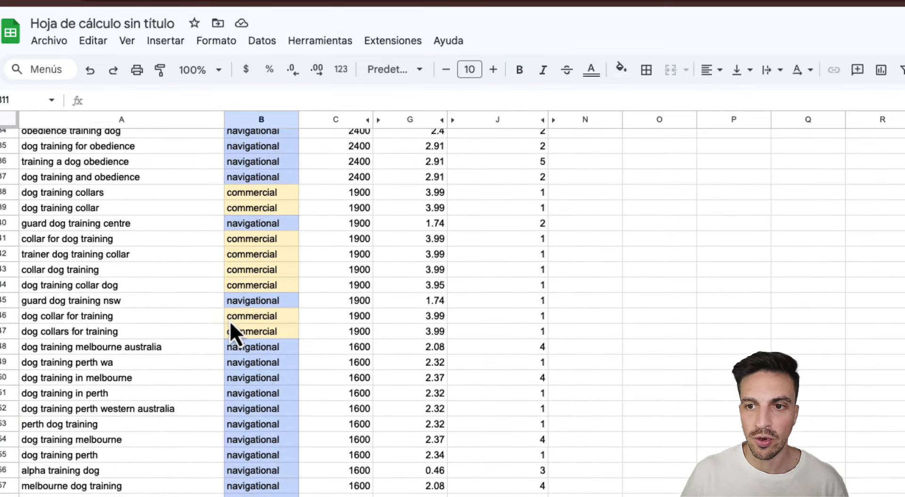
scroll(236, 330, "down", 5)
scroll(243, 325, "up", 15)
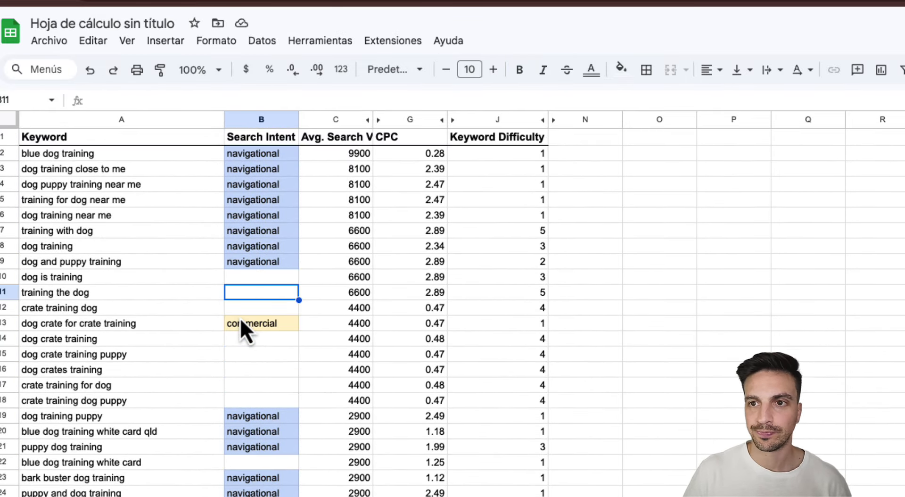
- Widen the average search volume column slightly to show more of its header
left_click(344, 187)
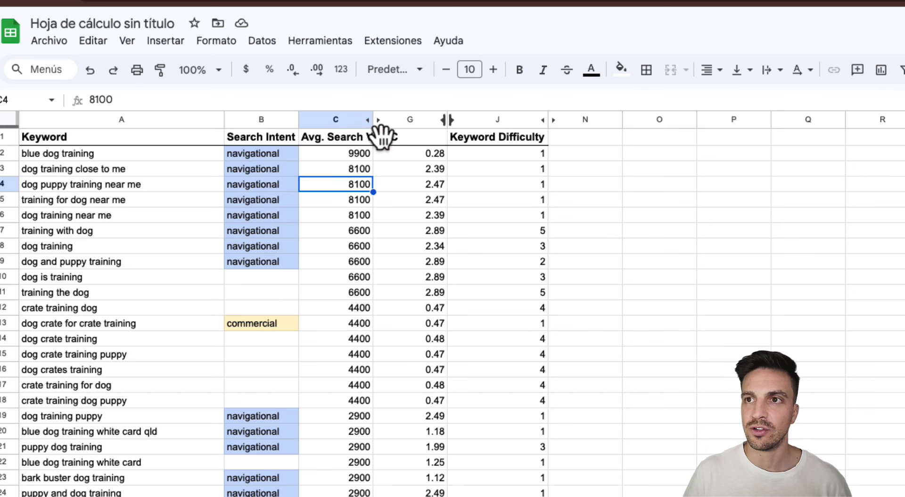
left_click_drag(372, 120, 381, 124)
left_click(424, 201)
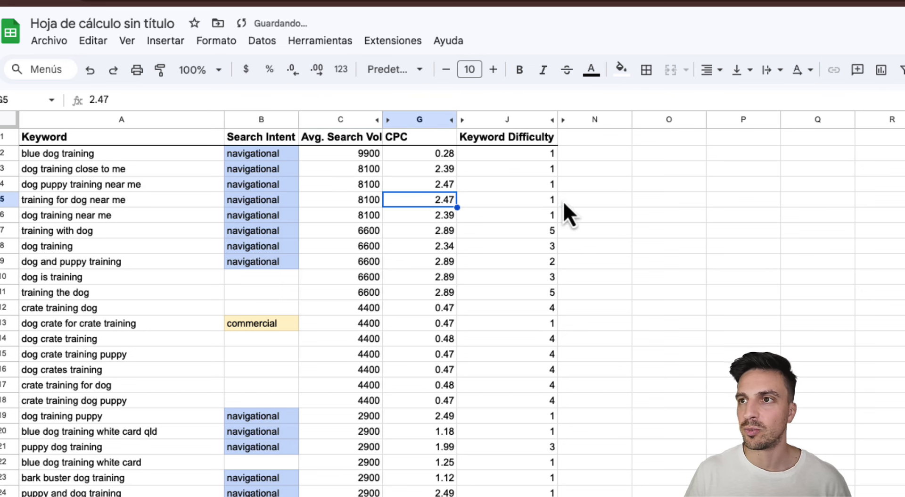
- Start a conditional formatting rule for the Keyword Difficulty column and set its range to J2:J1501, leaving out the header
left_click(563, 201)
left_click(540, 152)
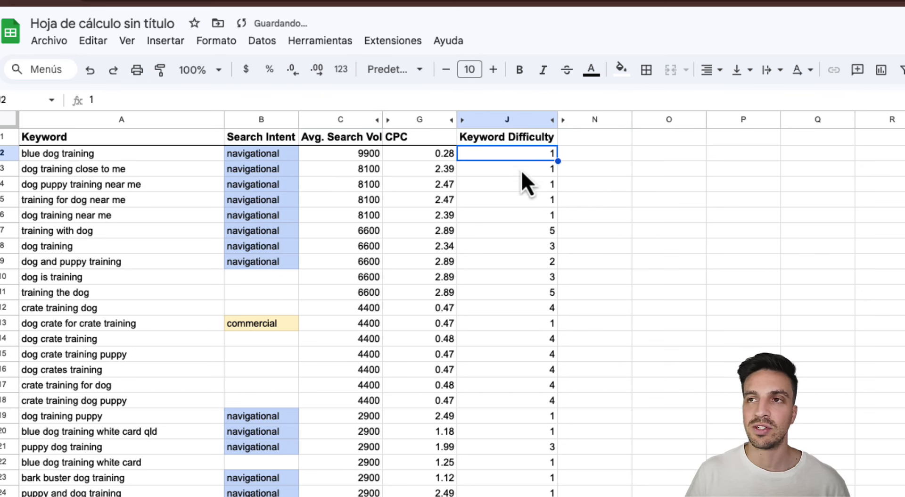
left_click(530, 124)
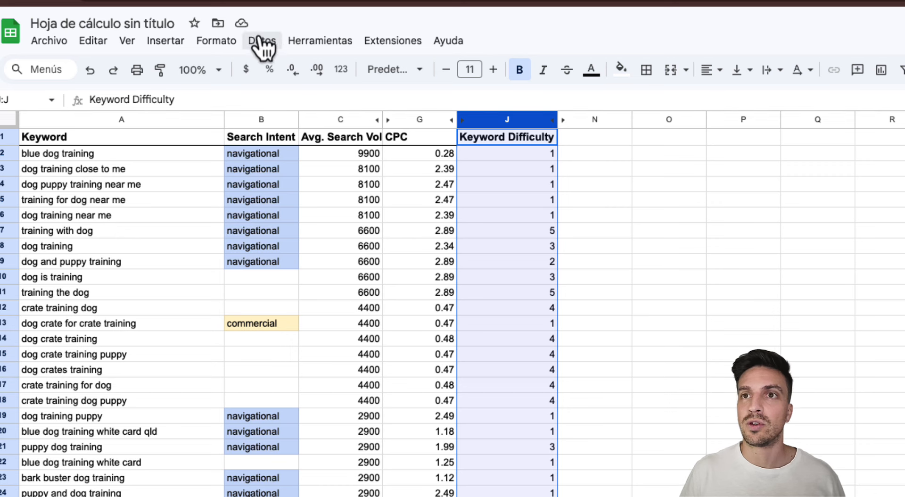
left_click(234, 45)
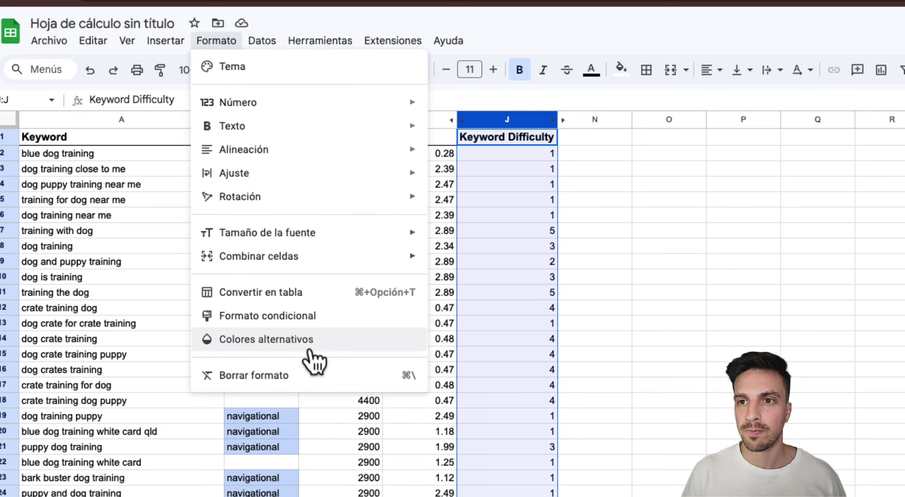
left_click(307, 330)
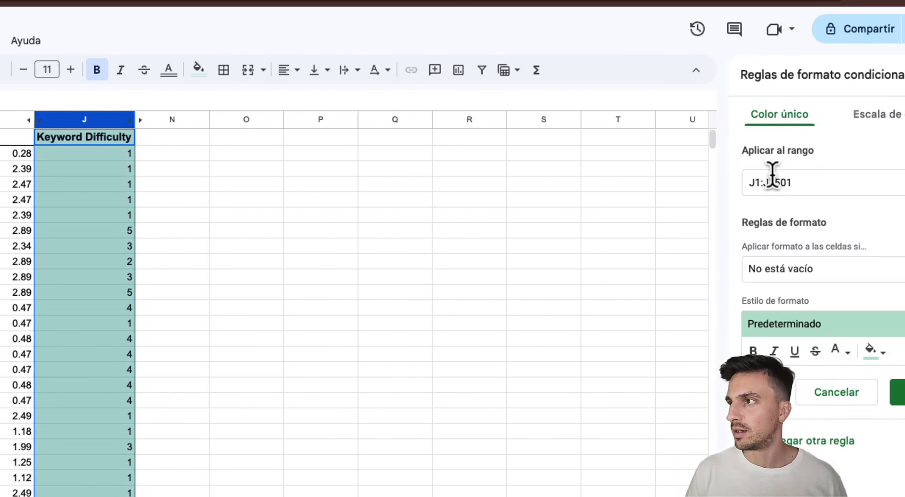
left_click(704, 182)
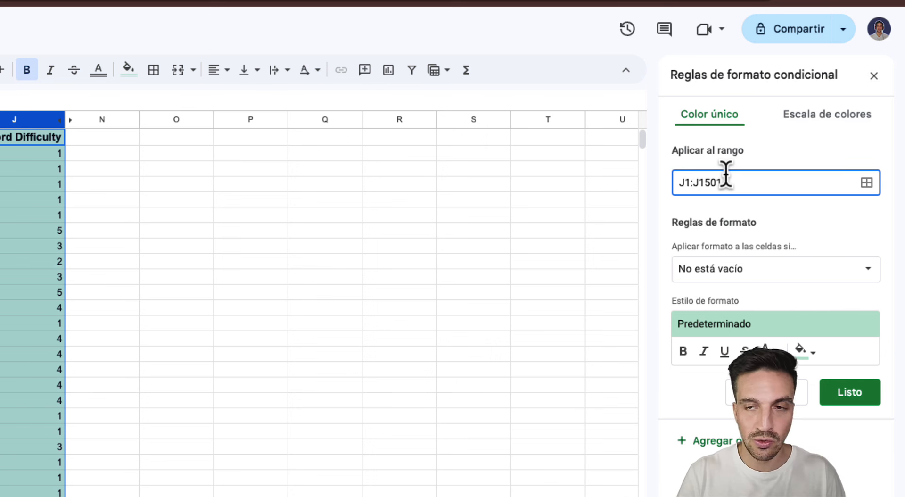
left_click(842, 210)
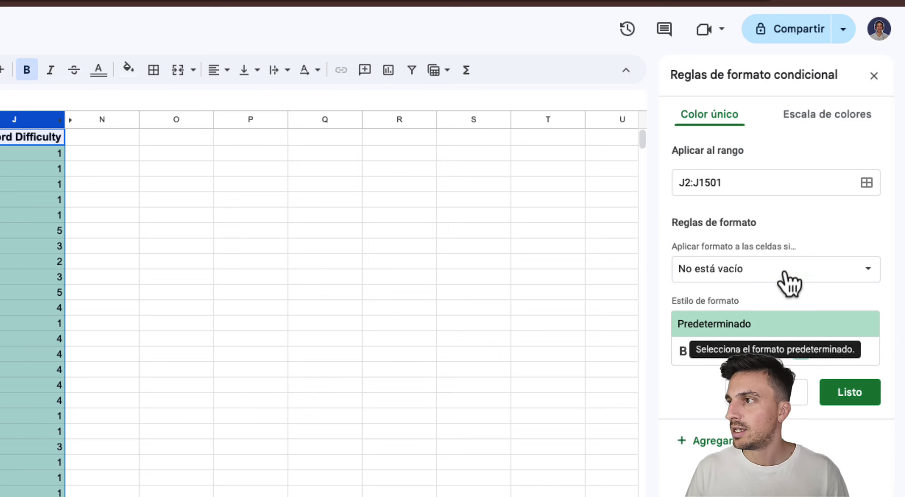
- Switch the Keyword Difficulty rule to a color scale and choose the green-to-yellow-to-red preset
left_click(810, 122)
left_click(764, 272)
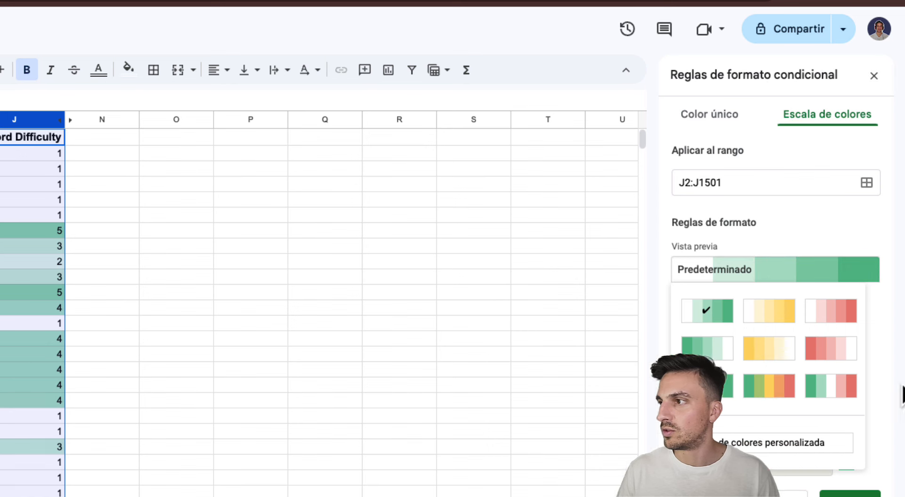
left_click(782, 388)
- Set the color scale's minimum point to the number 1 and its maximum point to the number 10
left_click(699, 332)
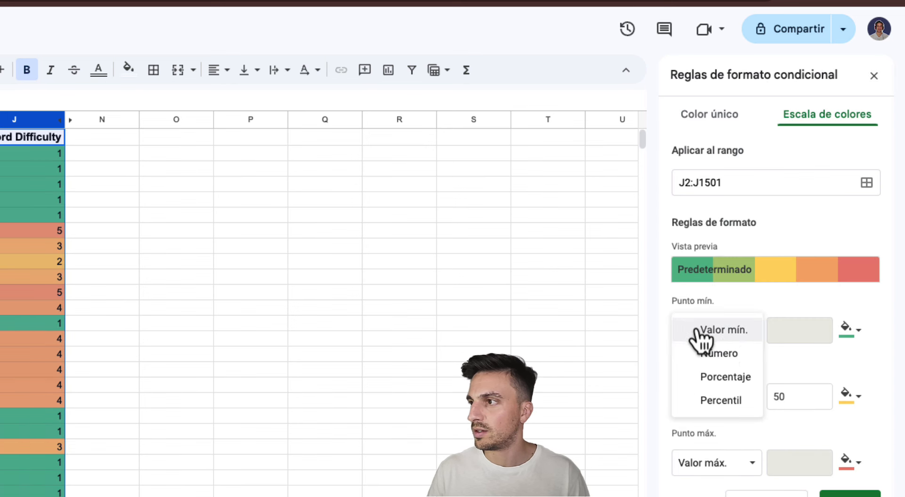
left_click(720, 355)
left_click(792, 330)
type("1")
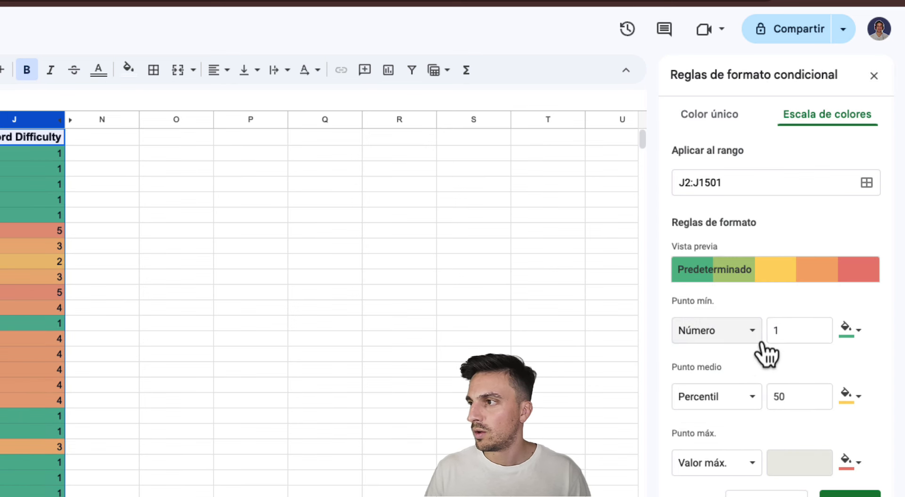
left_click(749, 471)
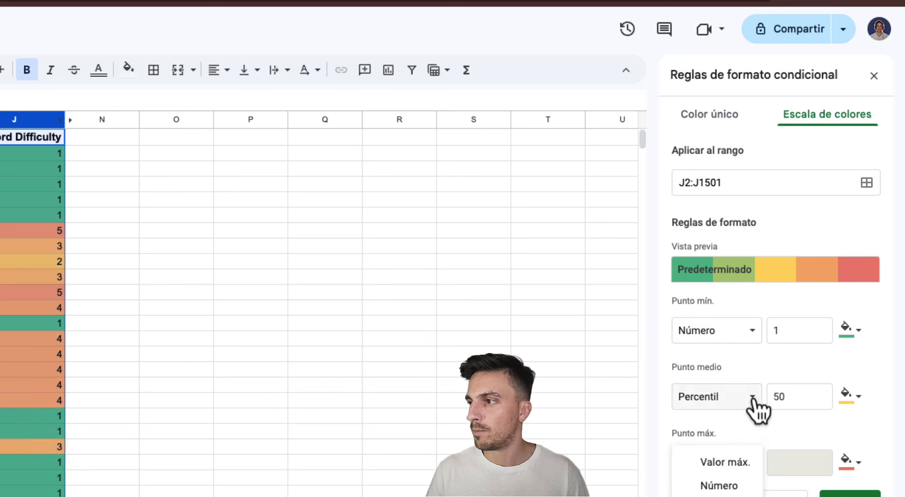
left_click(752, 485)
type("7")
double_click(792, 461)
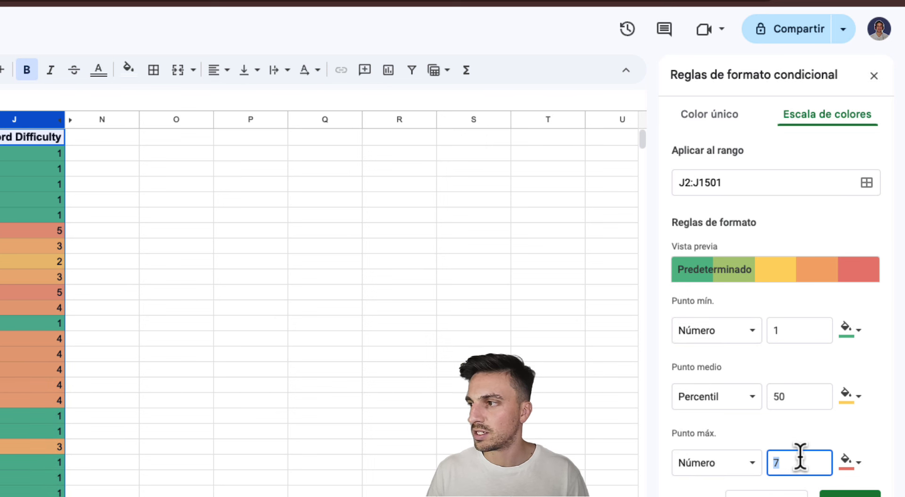
type("10")
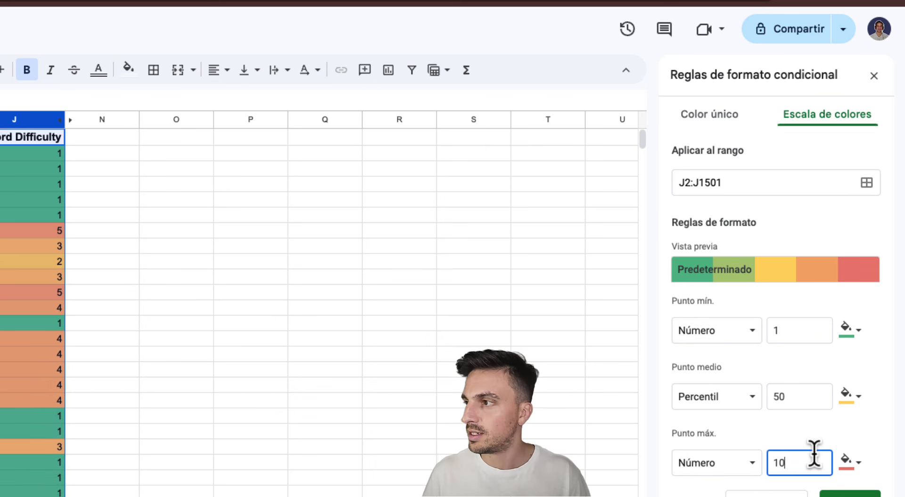
- Set the color scale's midpoint to the number 5 and apply the rule
left_click(797, 404)
left_click(744, 404)
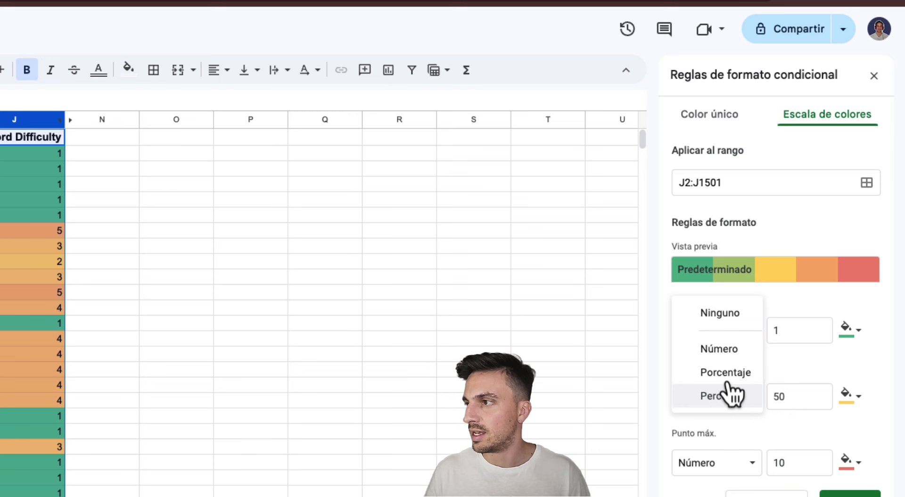
left_click(741, 351)
double_click(784, 396)
type("5")
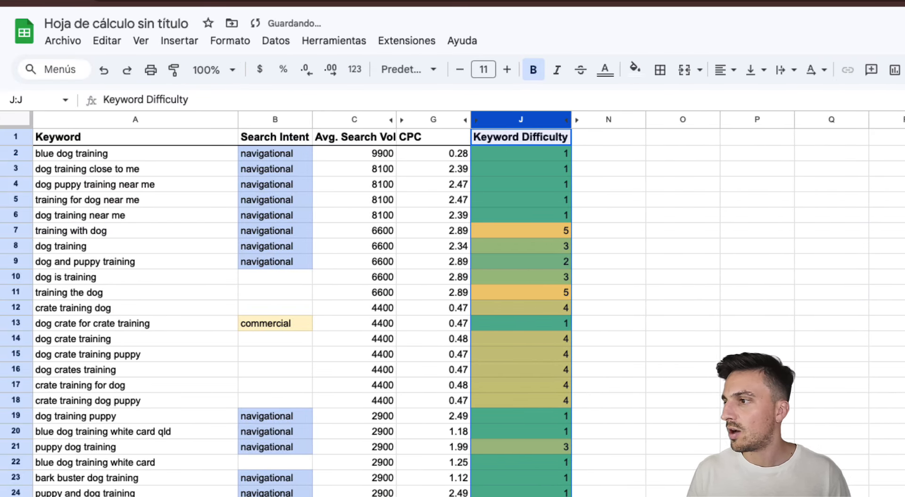
- Check the keywords and the difficulty color scale down the list
left_click(537, 156)
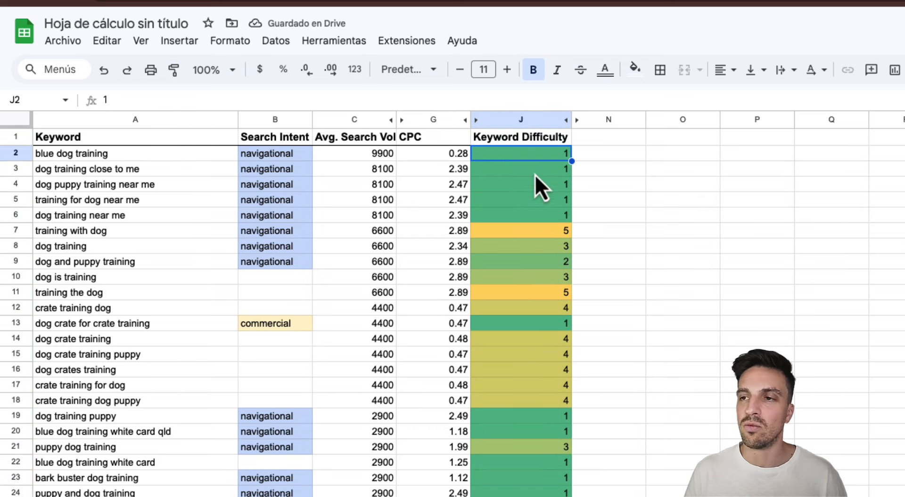
scroll(528, 282, "down", 20)
scroll(531, 350, "down", 20)
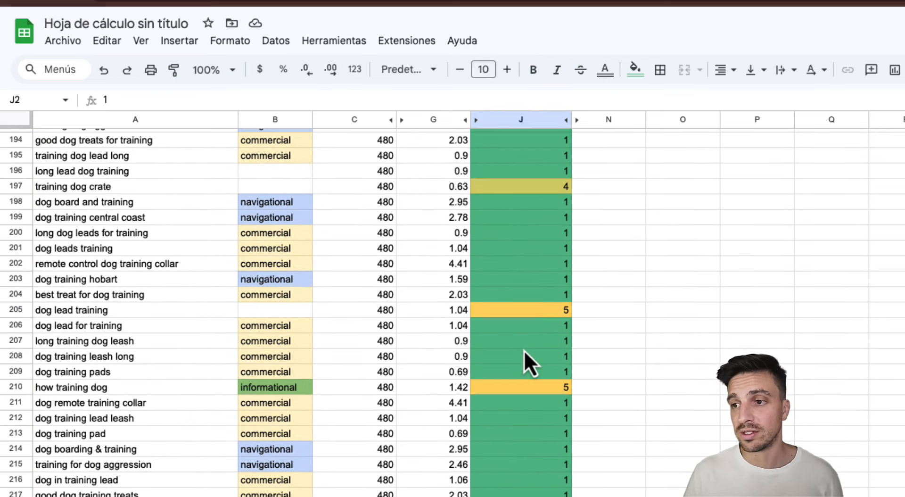
scroll(532, 341, "up", 20)
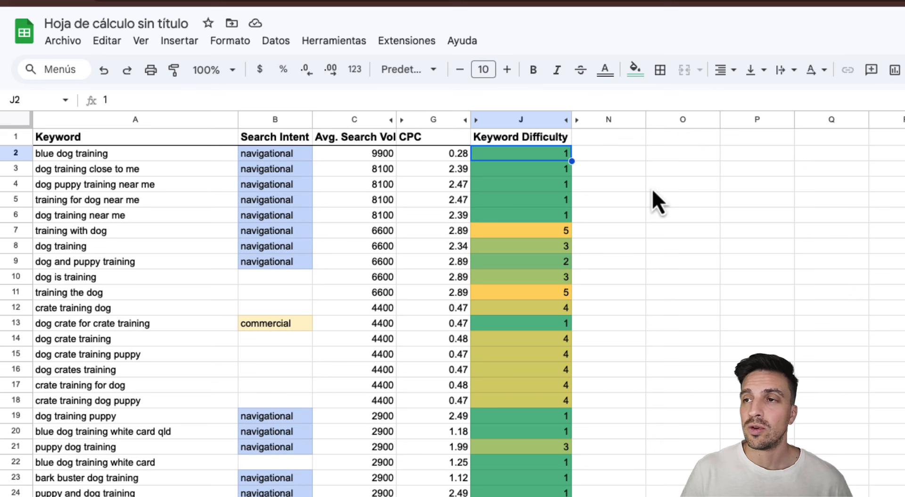
left_click(632, 142)
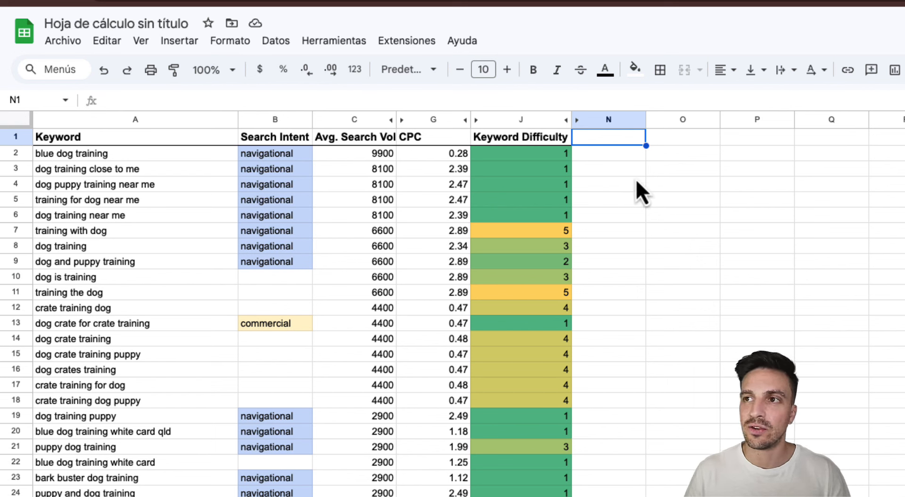
left_click_drag(157, 231, 138, 372)
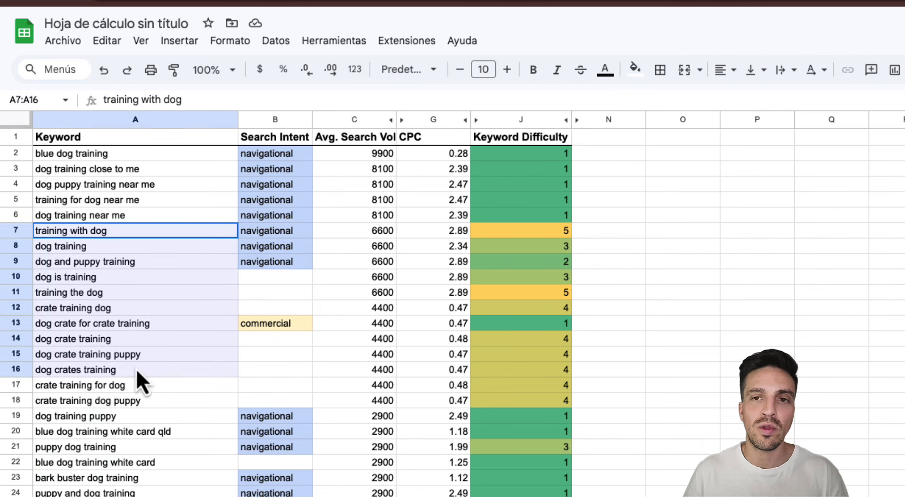
left_click(629, 296)
- Add a bold "Status" header in cell N1, beside Keyword Difficulty
left_click(616, 142)
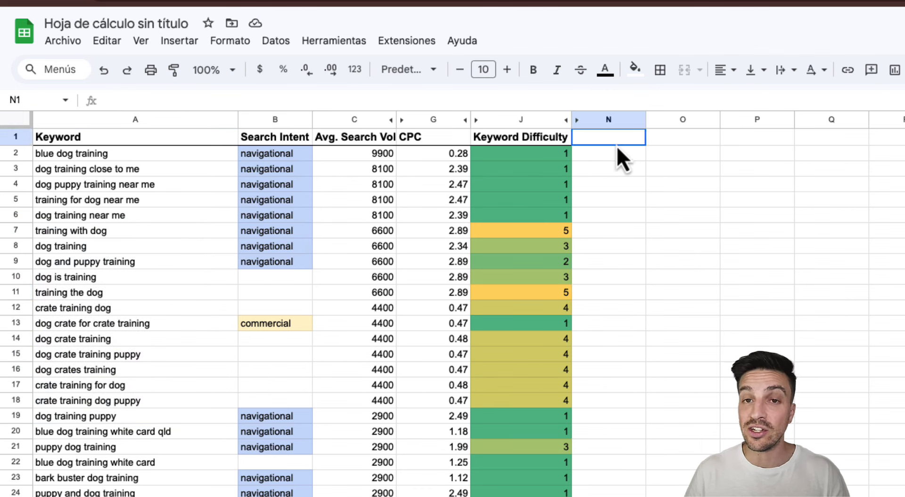
type("Status")
key("Return")
key("Up")
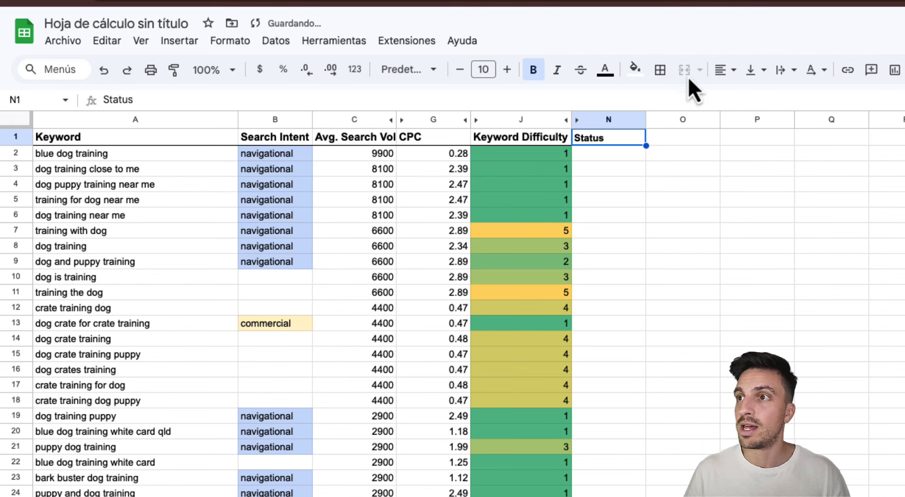
left_click(662, 70)
left_click(641, 135)
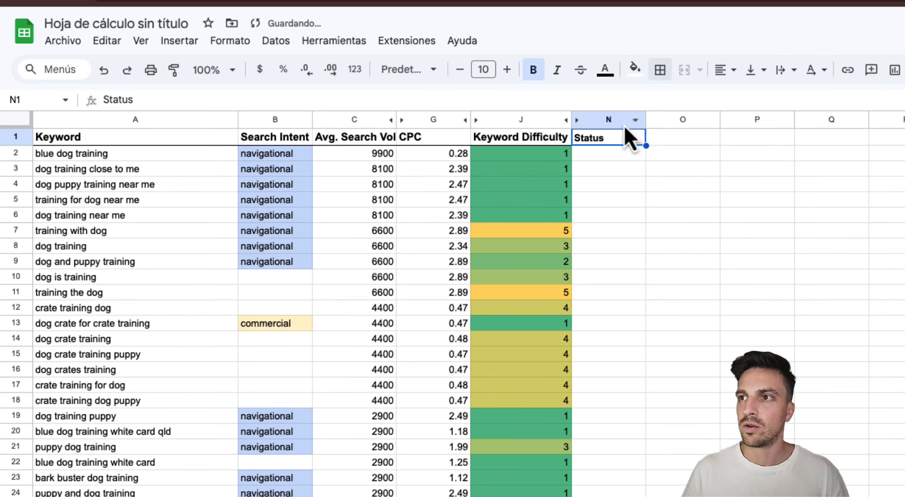
- Add a dropdown data validation rule to the Status column and set its range to N2:N1501, leaving out the header
left_click(625, 126)
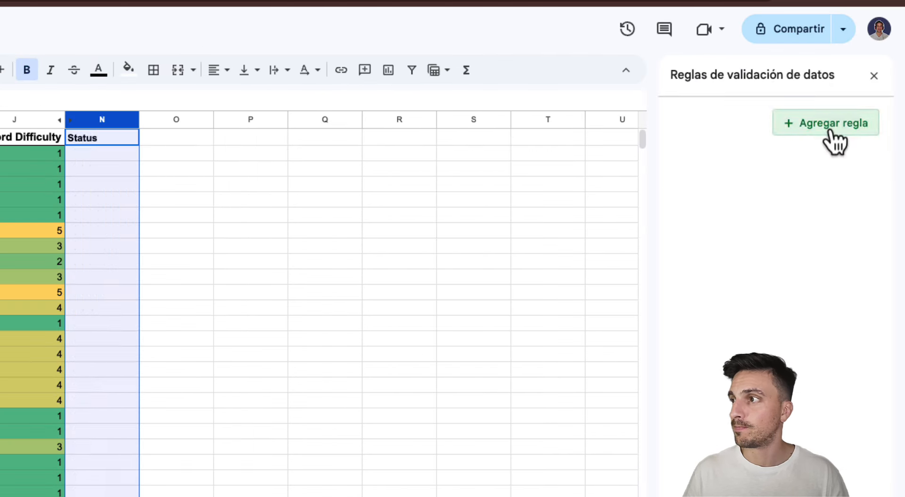
left_click(828, 124)
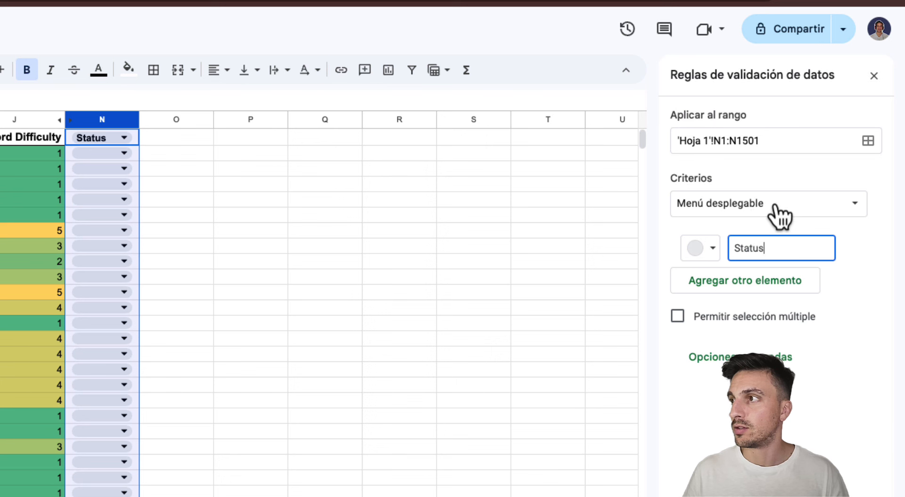
left_click(726, 141)
key("BackSpace")
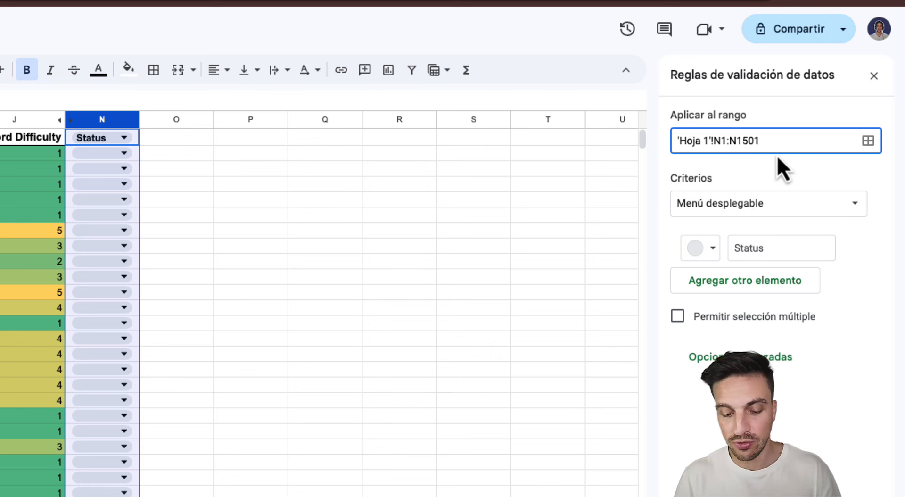
type("2")
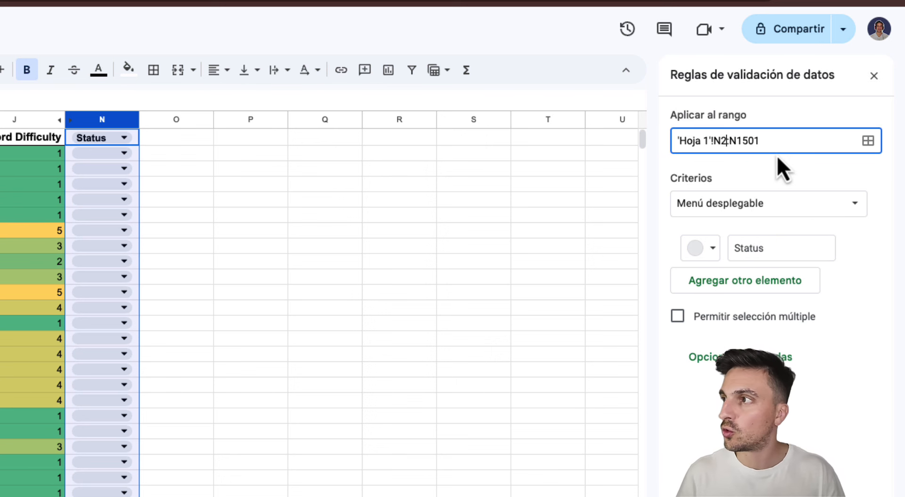
left_click(802, 168)
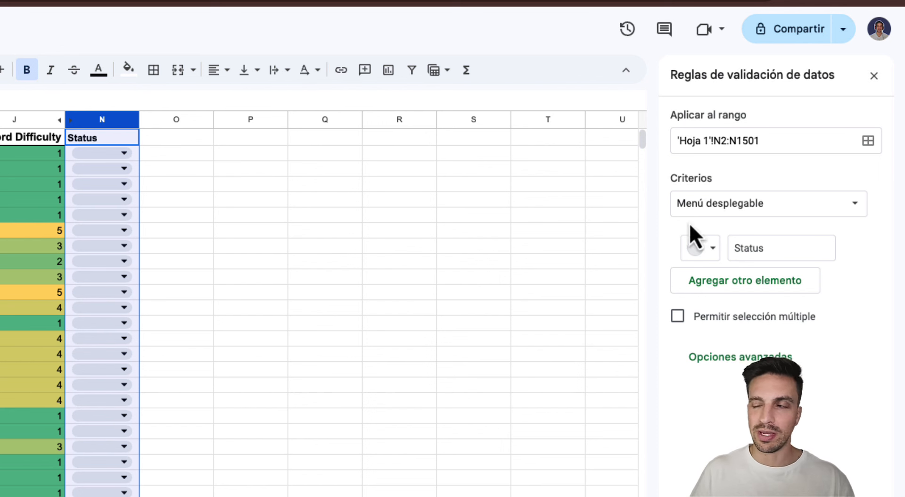
- Set the Status dropdown's options to "Approved" and "Not Related"
double_click(768, 249)
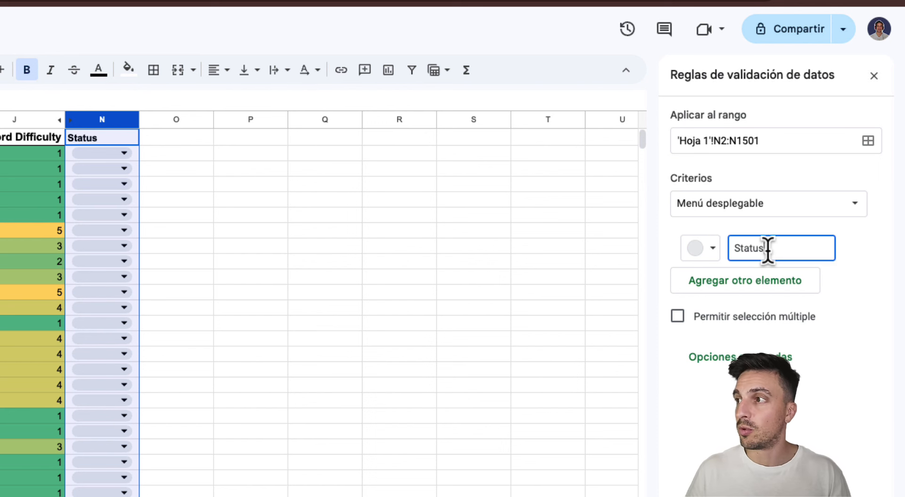
type("Approved")
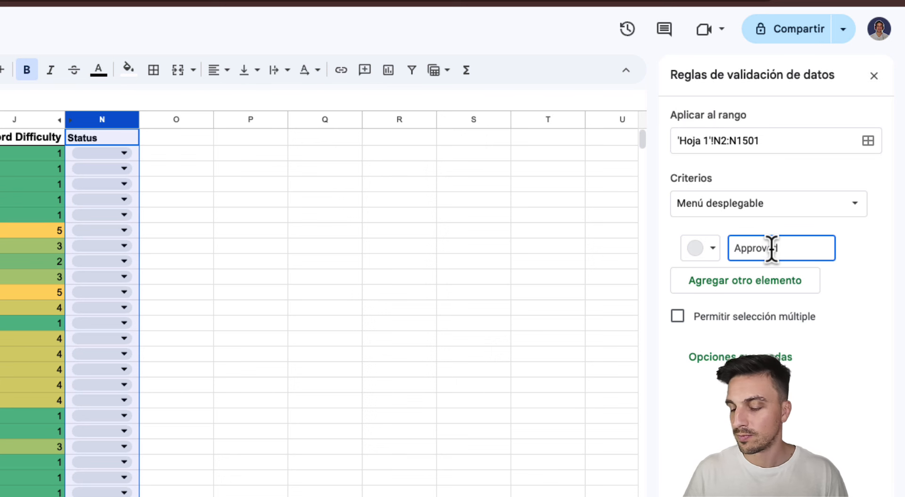
left_click(779, 288)
type("Not Related")
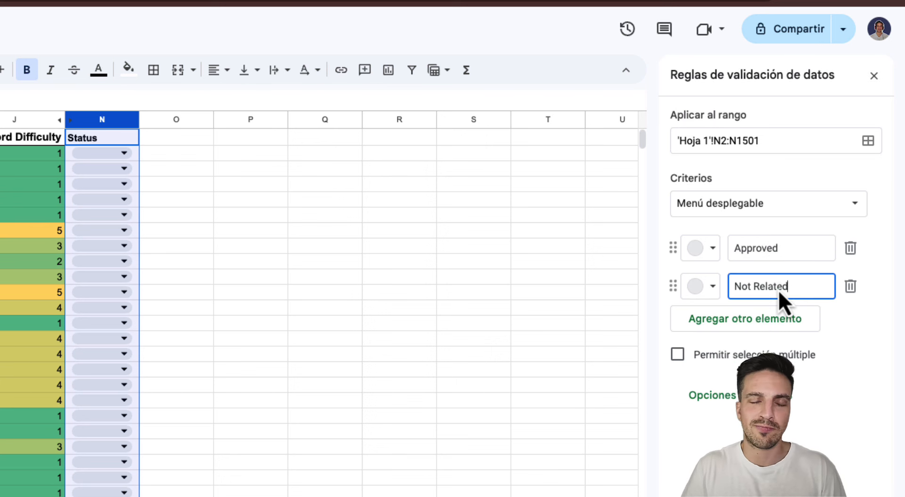
- Add "In Progress" and "Completed" as further options of the Status dropdown, removing the extra blank option
key("Return")
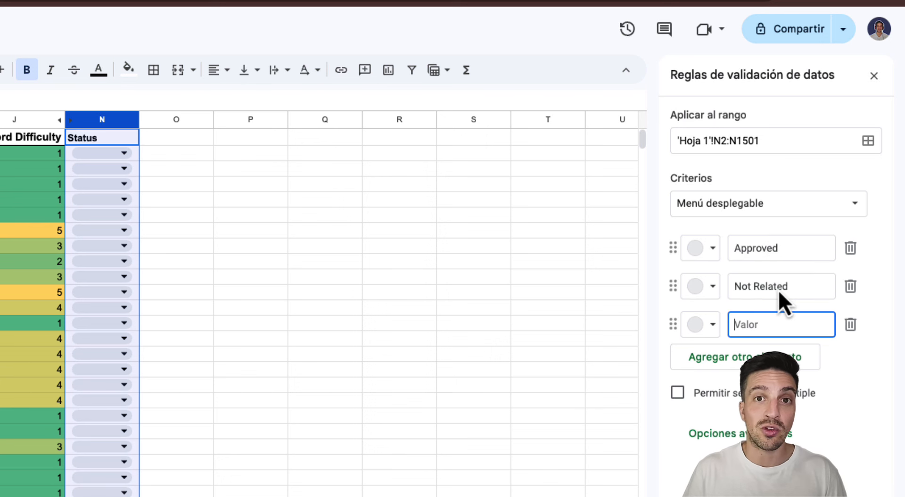
type("In Progress")
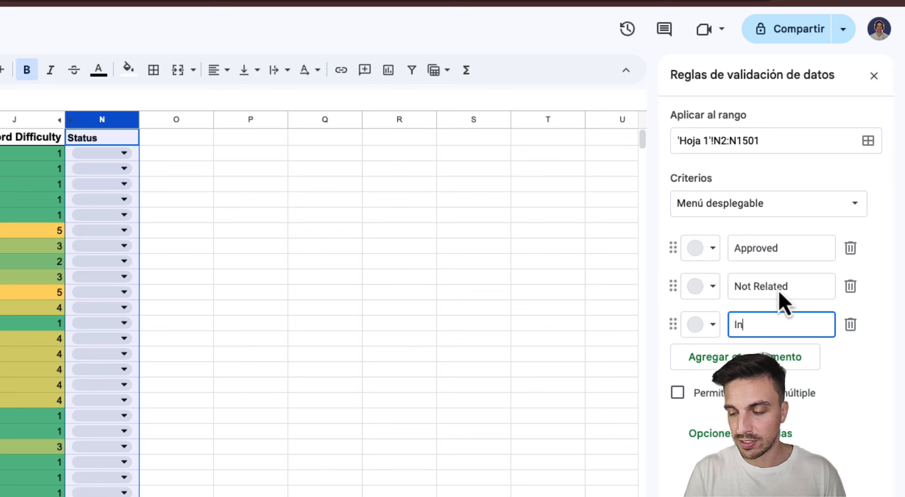
key("Return")
type("M")
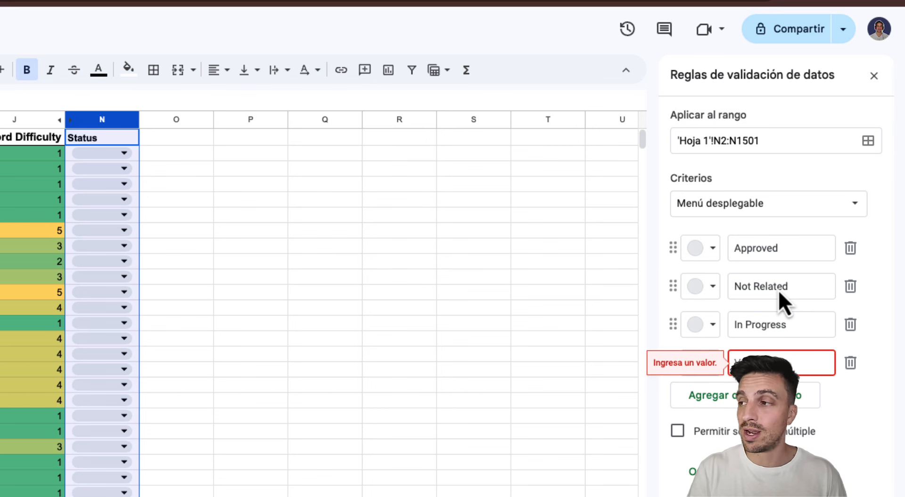
type("Completed")
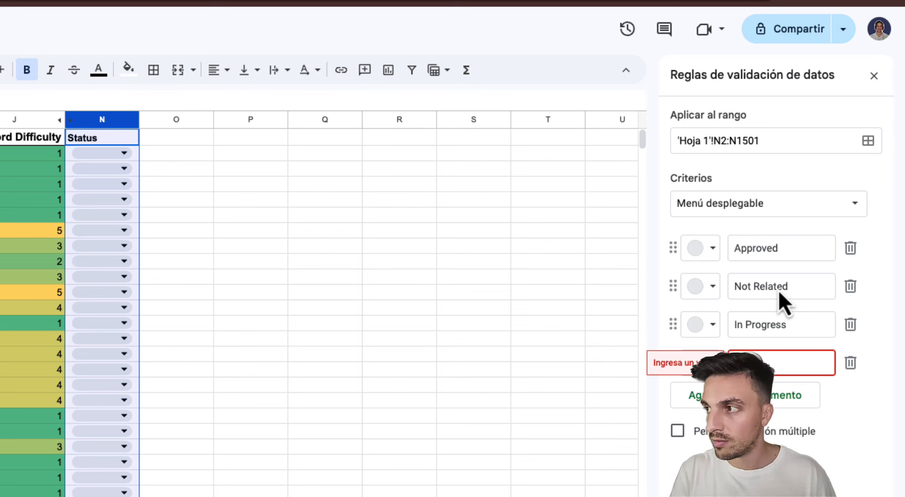
key("Return")
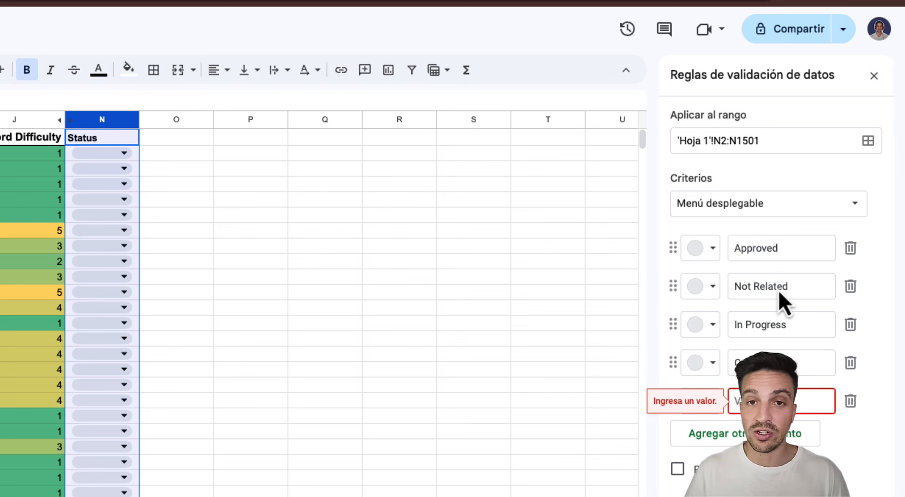
left_click(851, 401)
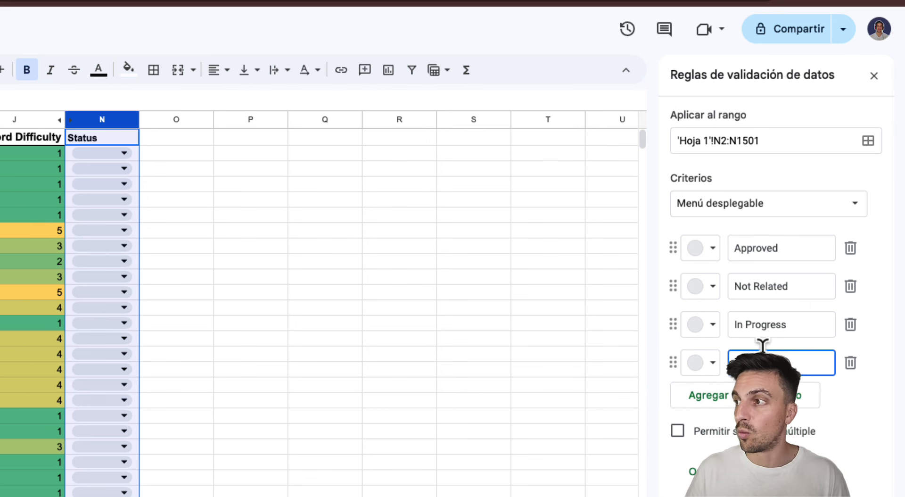
- Color the Status options: light green for Approved, dark red for Not Related, light blue for In Progress and dark green for Completed
left_click(715, 253)
left_click(803, 303)
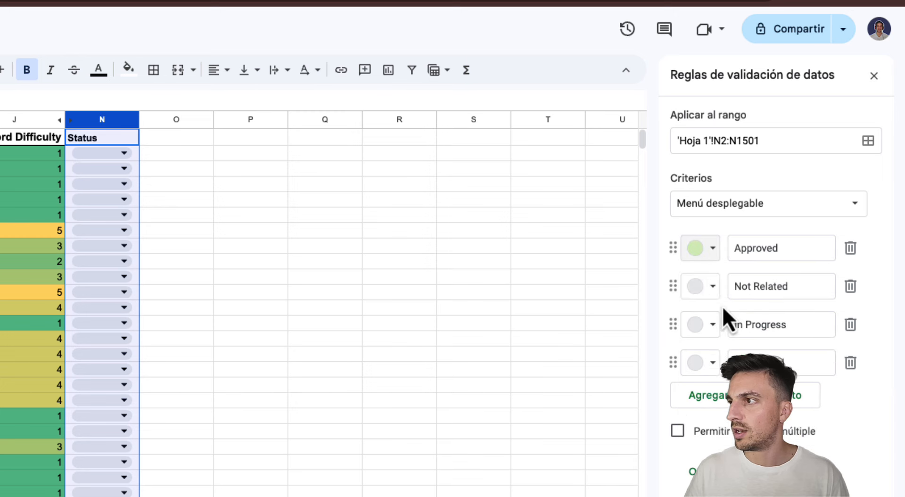
left_click(710, 286)
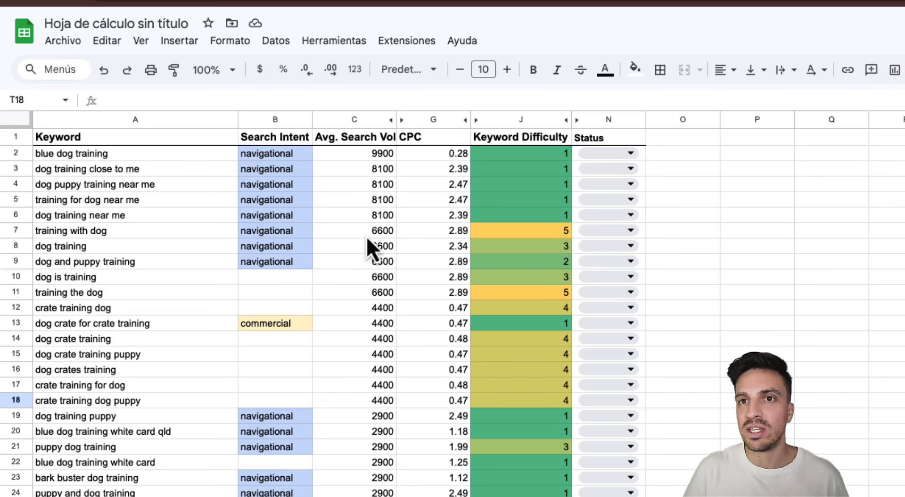
- Set the status of "blue dog training" to Not Related and of "dog training close to me" to Approved
left_click(217, 235)
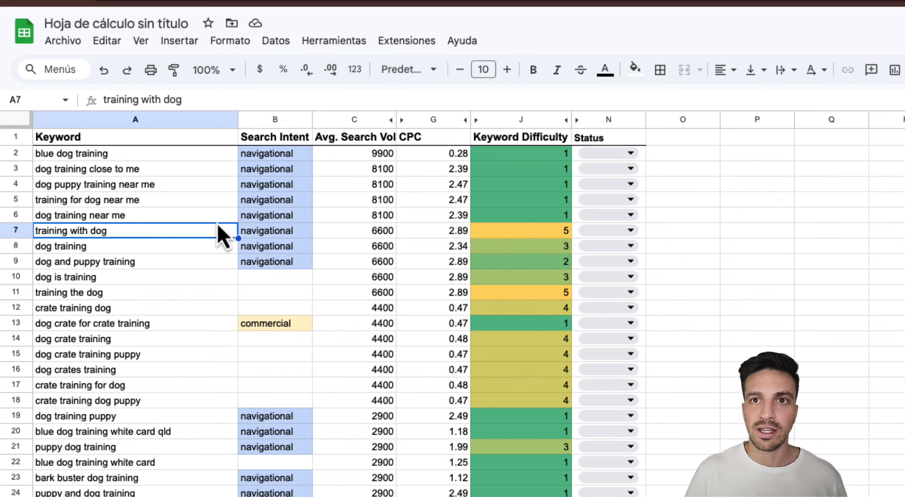
left_click(136, 155)
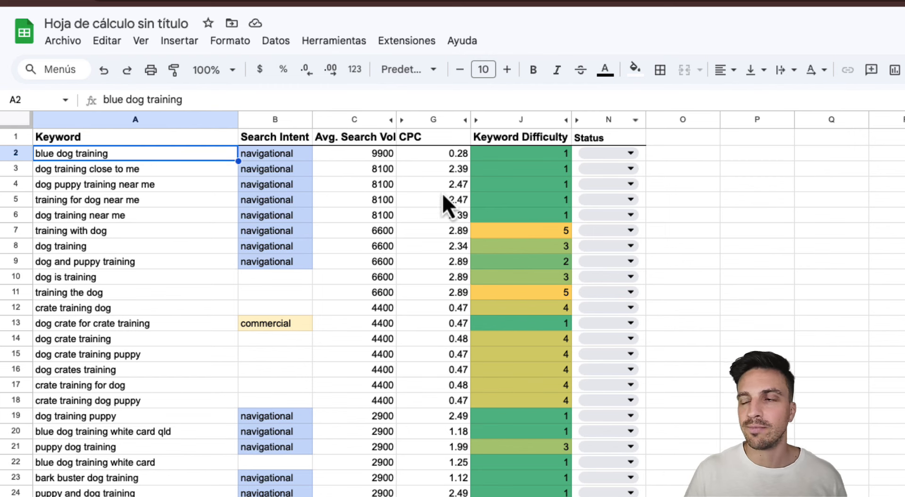
left_click(613, 154)
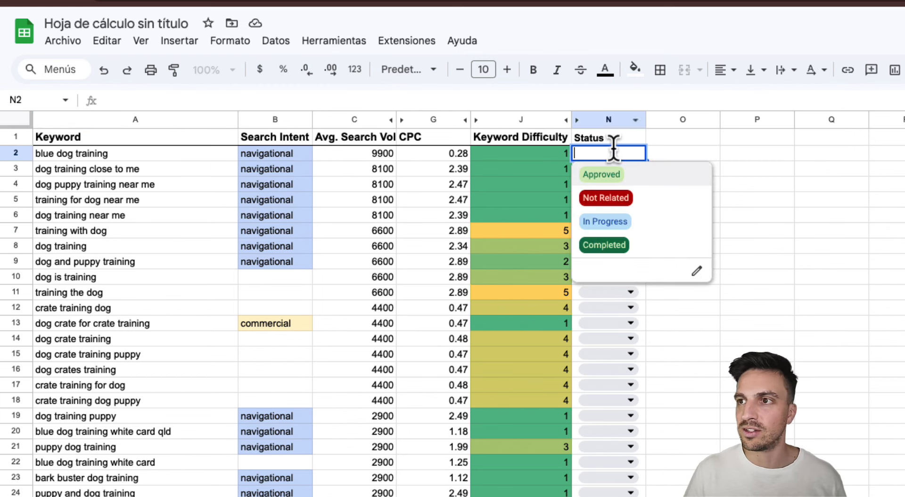
left_click(644, 198)
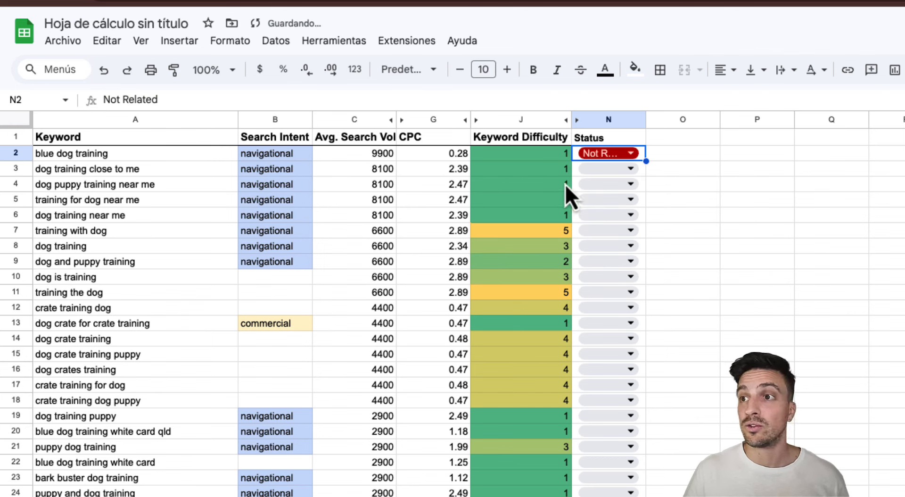
left_click(613, 169)
left_click(641, 194)
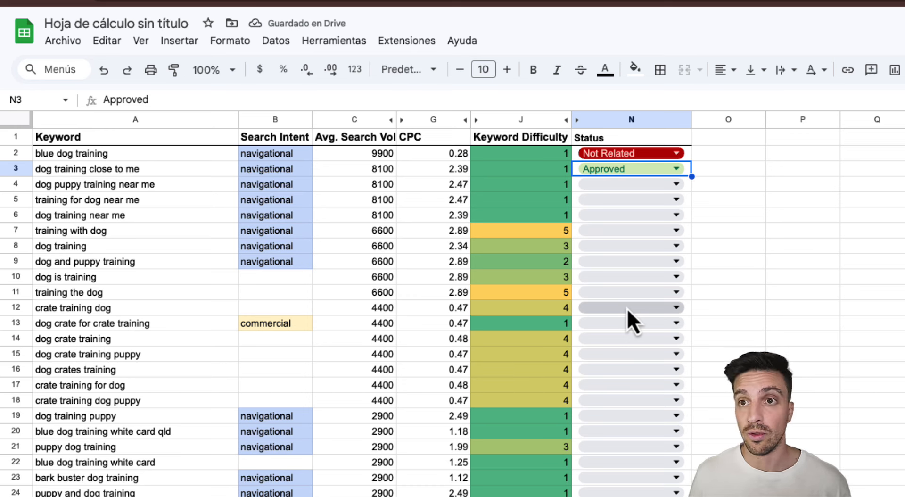
- Add a new blank sheet to the spreadsheet for the keyword questions
scroll(453, 312, "down", 15)
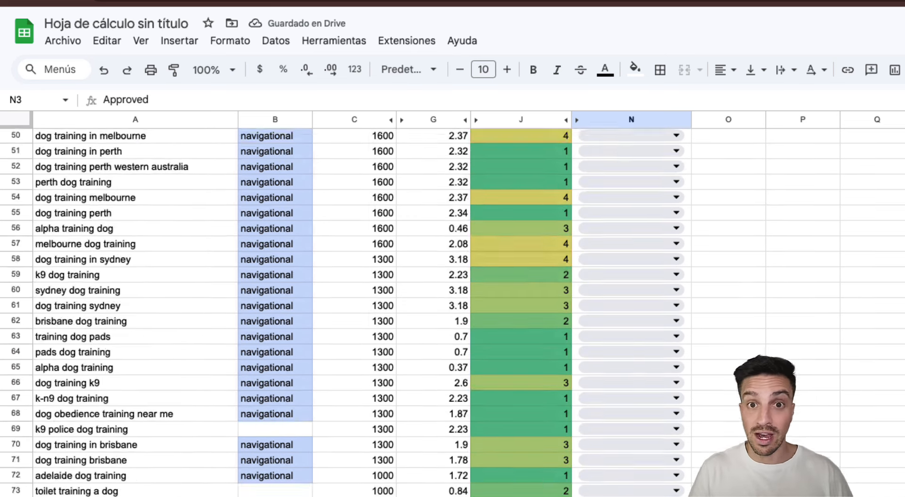
scroll(453, 312, "down", 17)
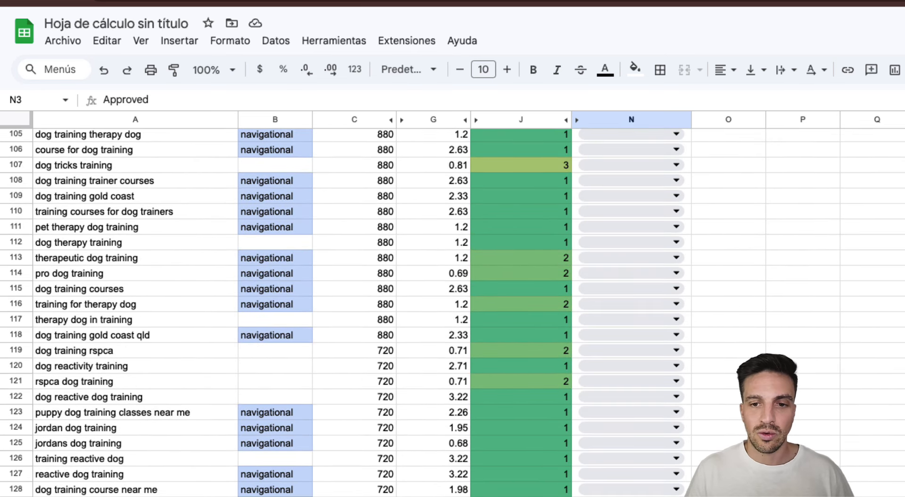
key("shift+F11")
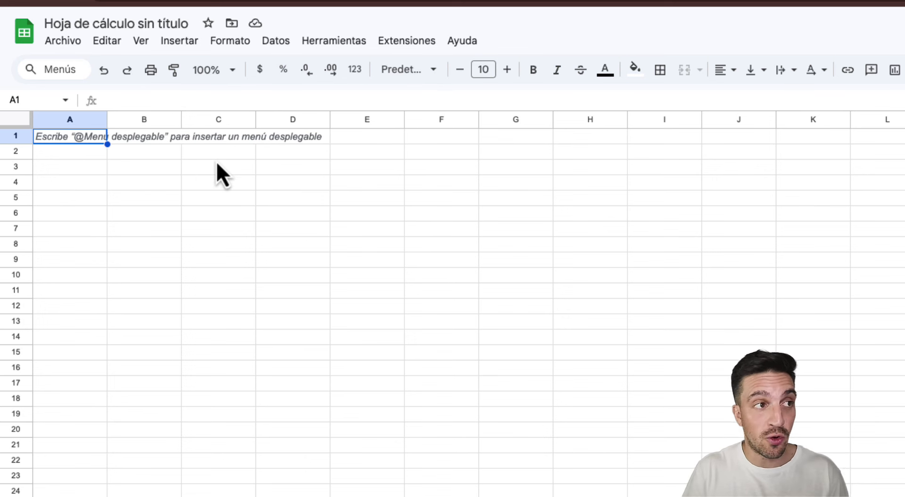
type("=k")
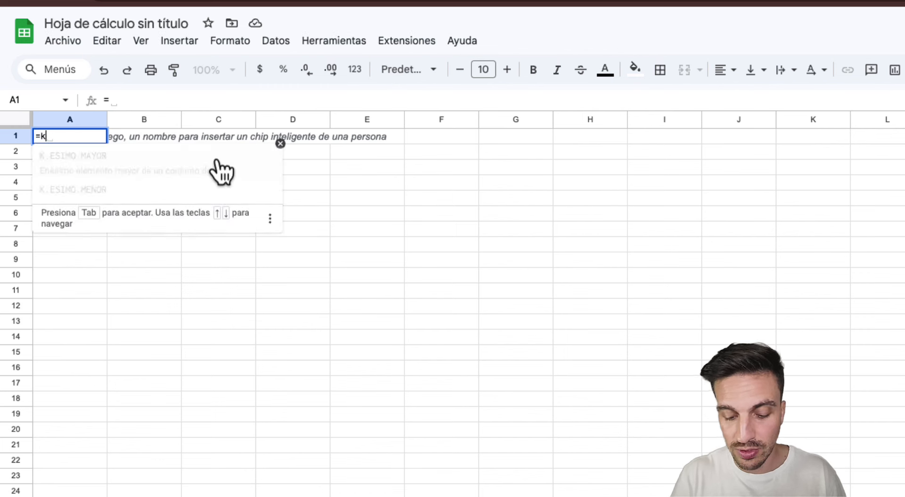
type("eyworquestion")
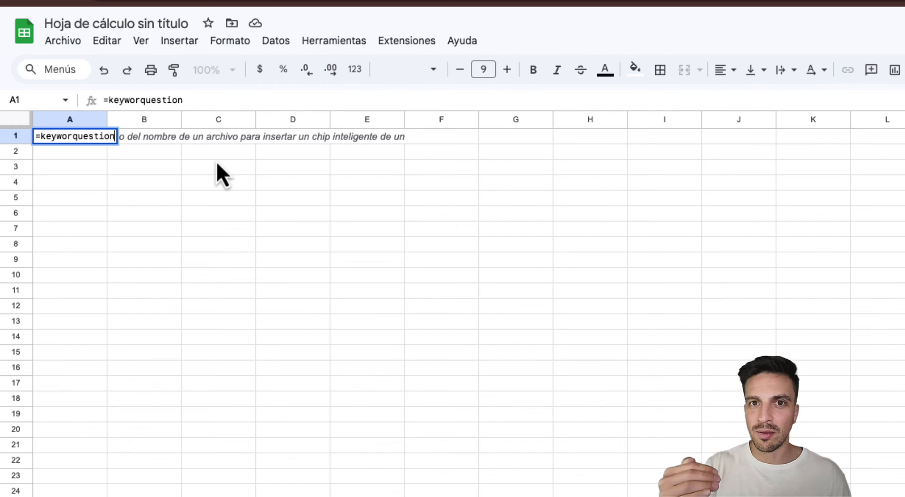
key("ctrl+a")
key("BackSpace")
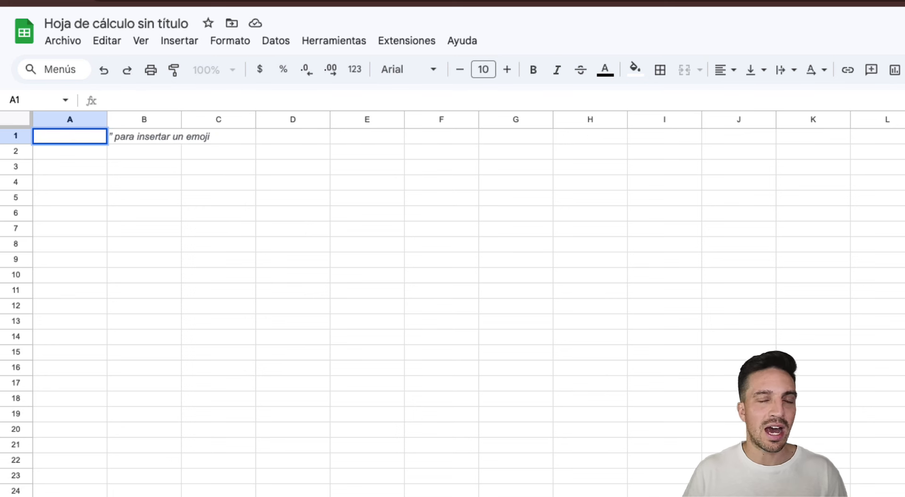
- Open the spreadsheet's Apps Script project and replace the default myFunction code with the copied keywordQuestions script
left_click(421, 42)
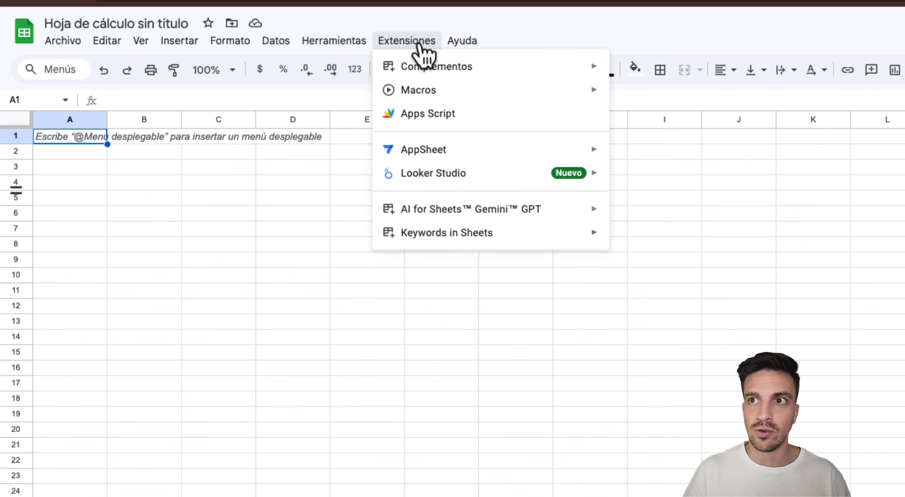
left_click(456, 121)
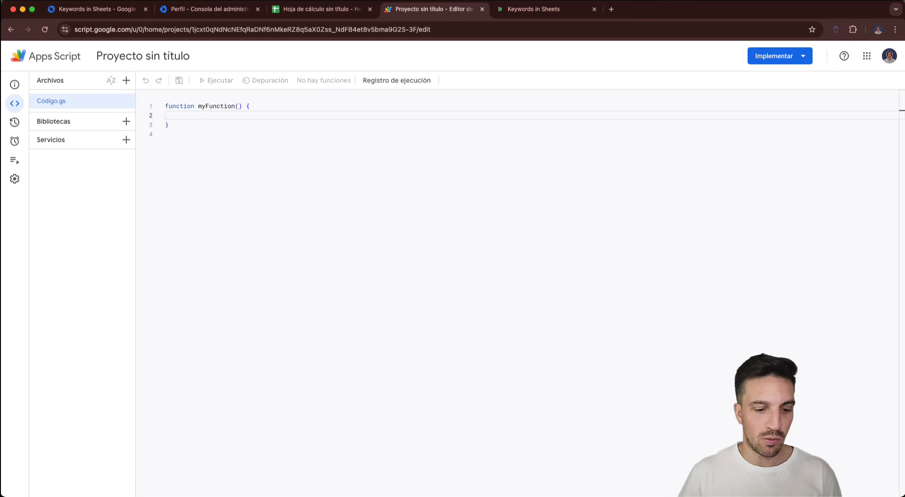
key("super+Tab")
key("super+Tab")
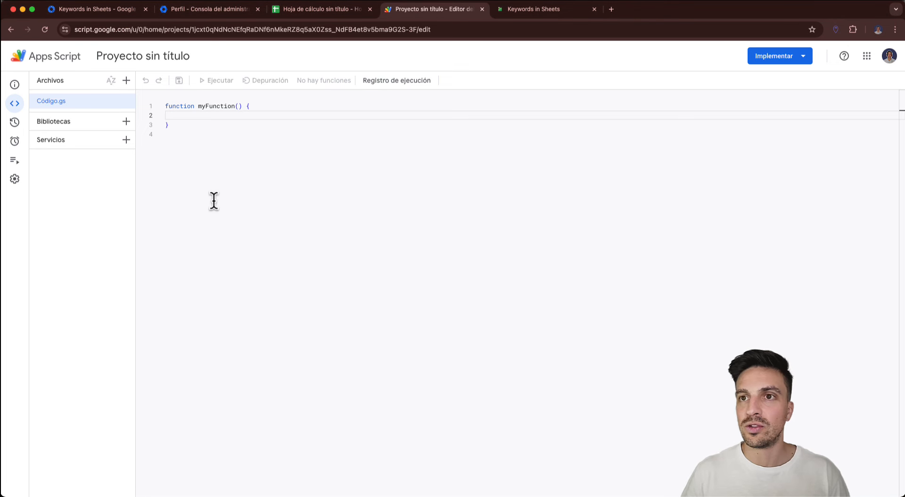
left_click_drag(174, 133, 157, 103)
key("super+v")
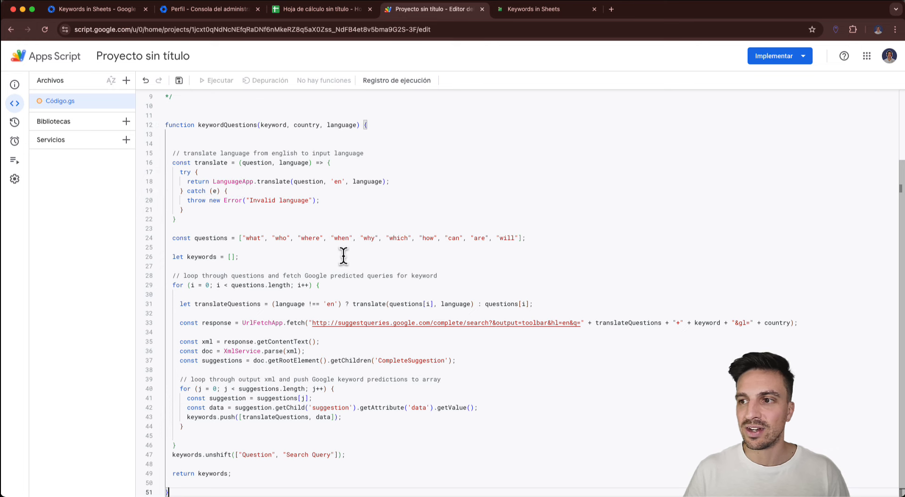
- Look over the keywordQuestions code and save the script project
scroll(344, 257, "up", 5)
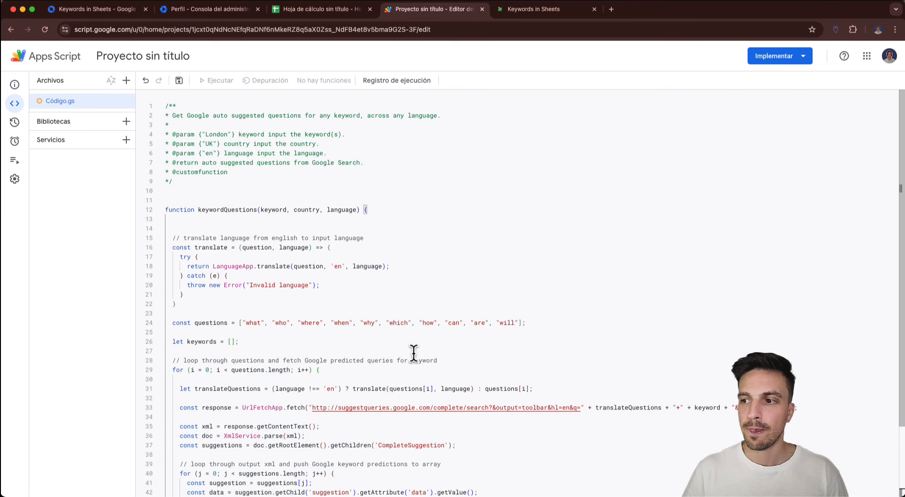
scroll(406, 373, "down", 2)
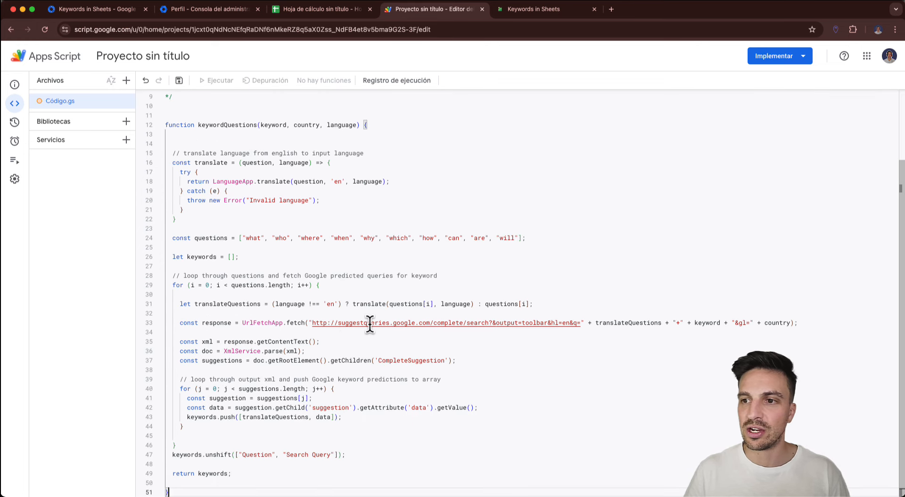
scroll(467, 302, "up", 3)
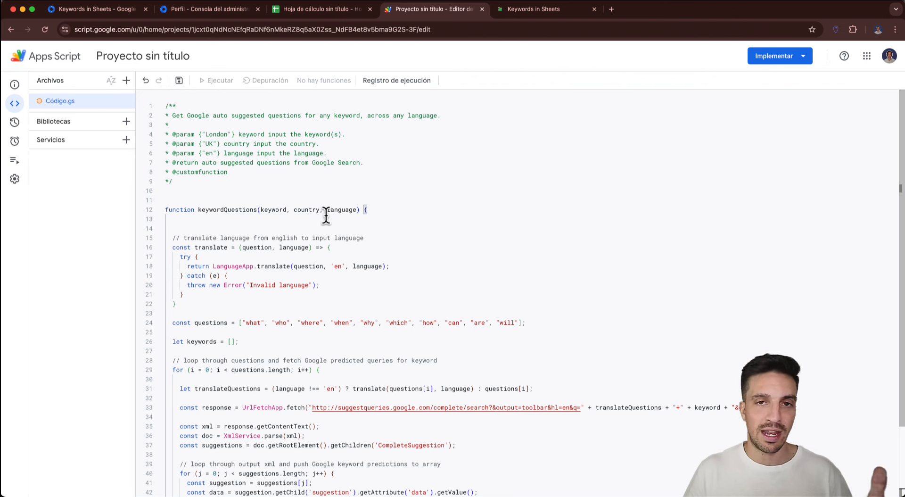
left_click(179, 83)
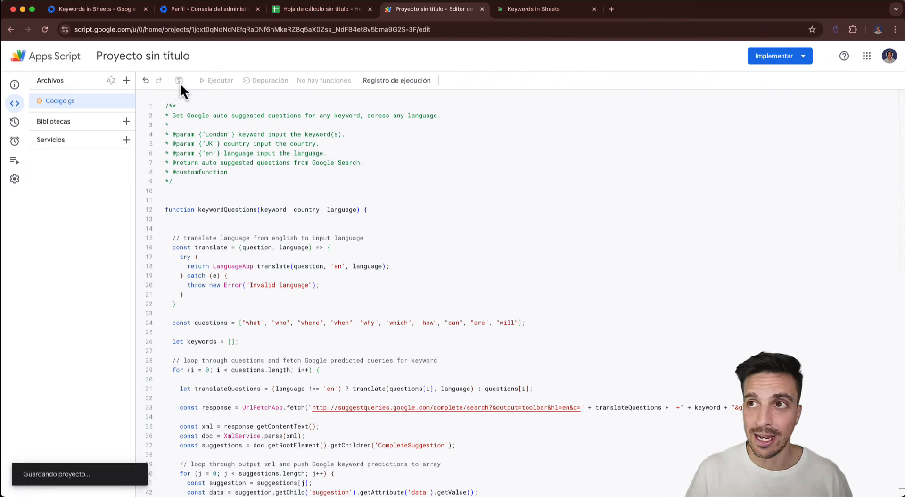
- Return to Hoja 2 of the spreadsheet and start a keywordQuestions formula in cell A1
left_click(329, 16)
left_click(185, 183)
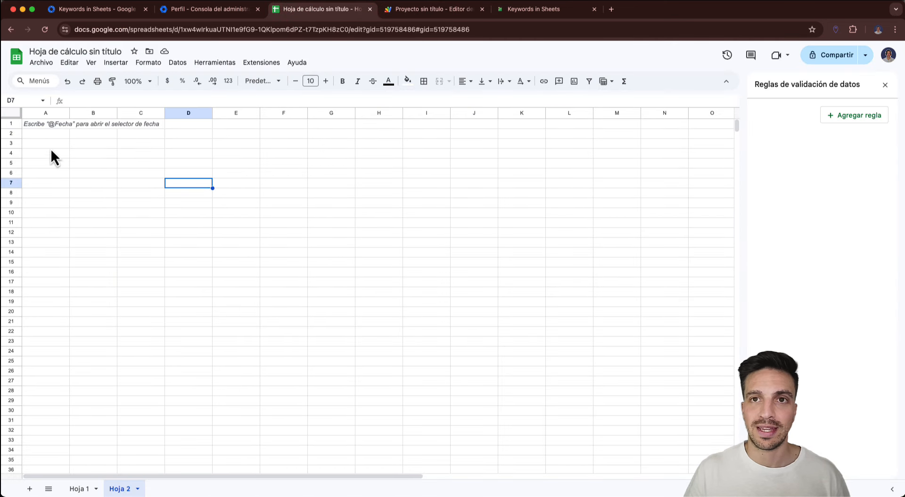
left_click(50, 143)
left_click(54, 125)
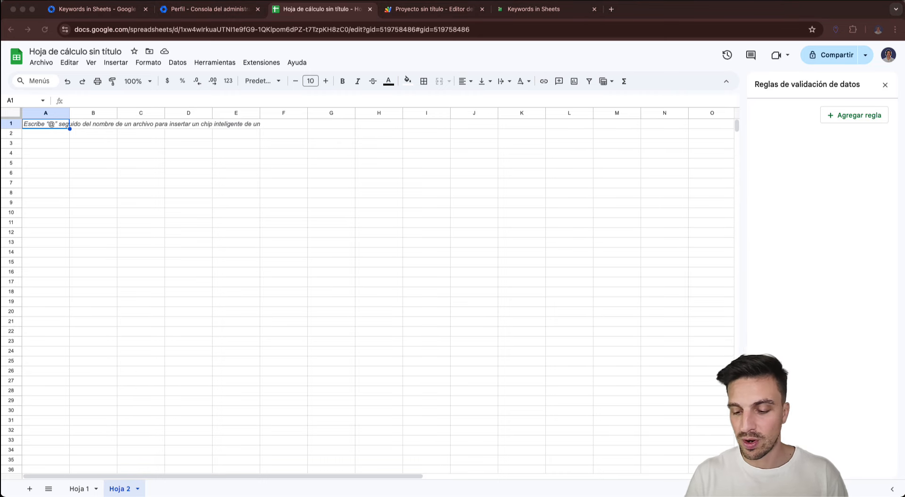
type("=keywor")
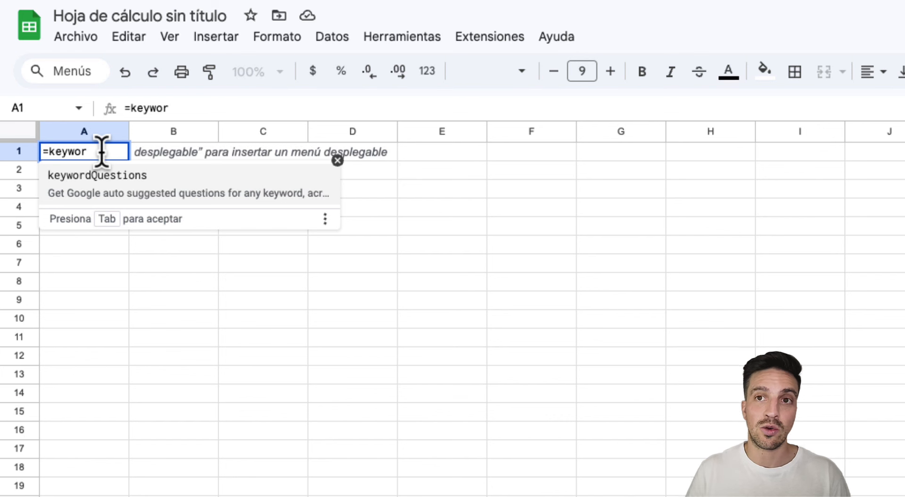
left_click(197, 188)
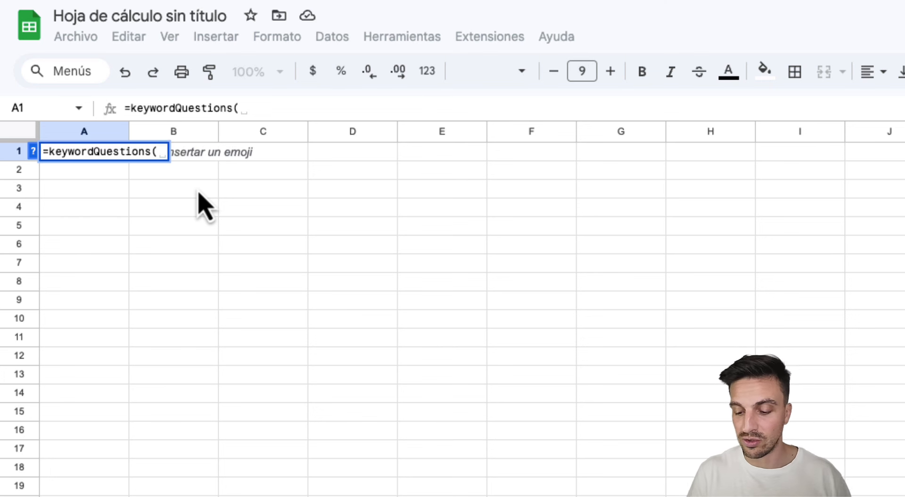
- Complete the keywordQuestions formula in A1 with the arguments "dog training", "australia" and "en", and run it
type("\"")
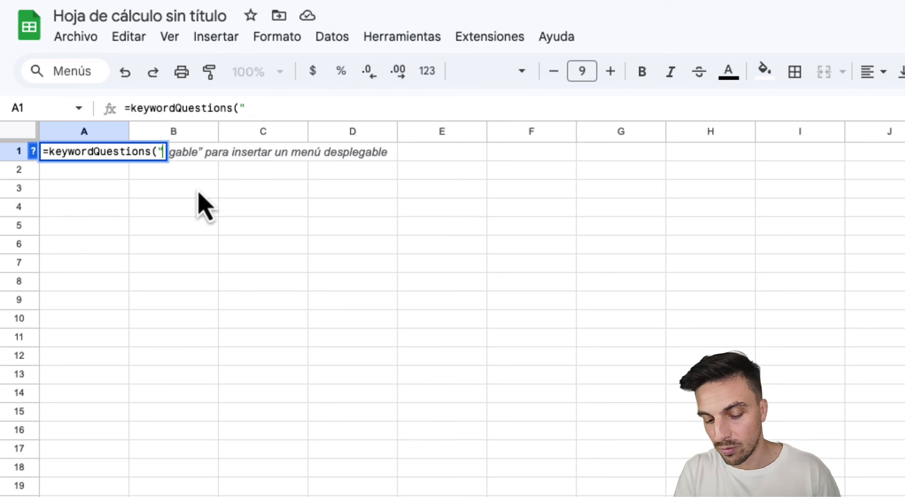
type("dog training")
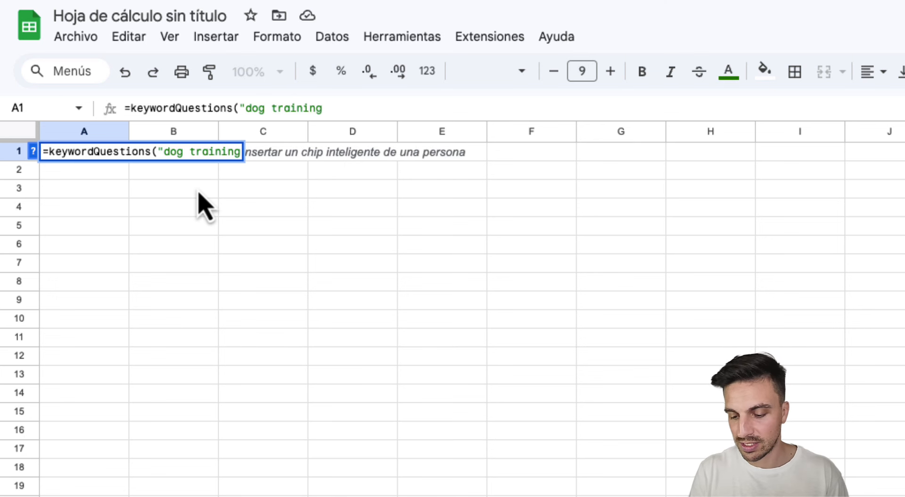
type("\", ")
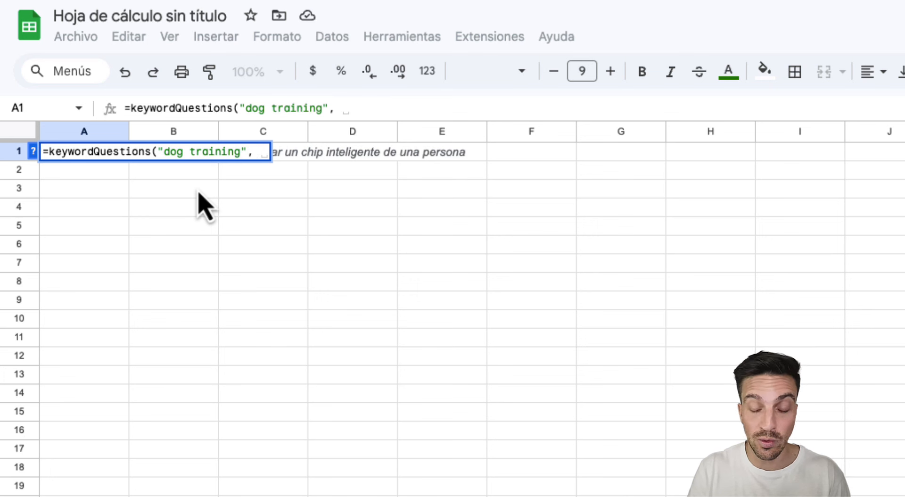
type("australia")
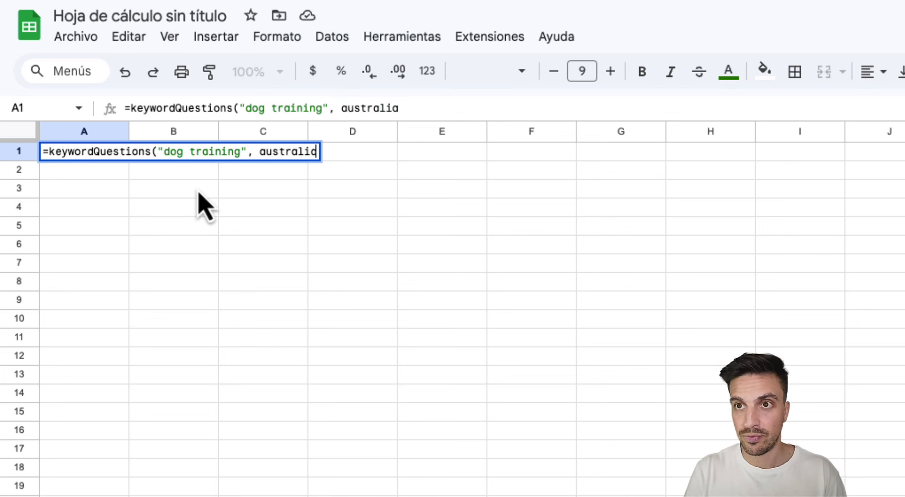
key("BackSpace")
key("BackSpace")
key("BackSpace")
key("BackSpace")
key("BackSpace")
key("BackSpace")
key("BackSpace")
key("BackSpace")
key("BackSpace")
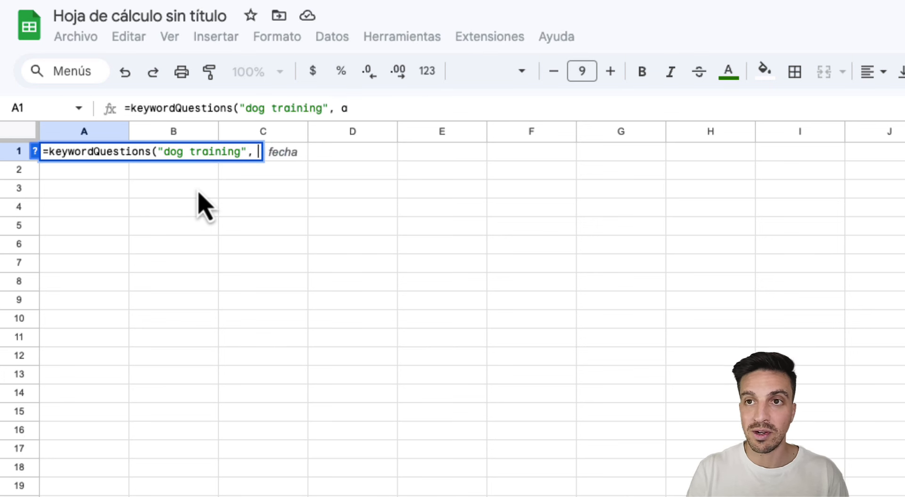
type("\"australia\", ")
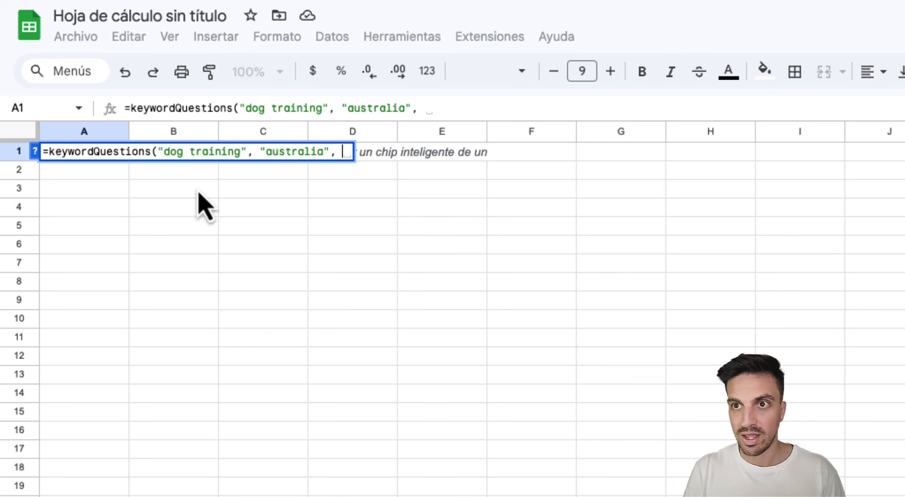
type("\"en")
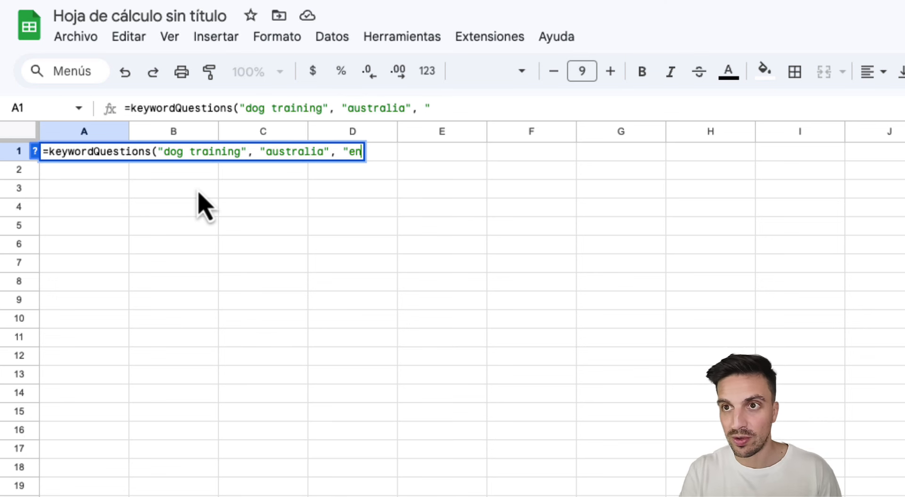
type("\"")
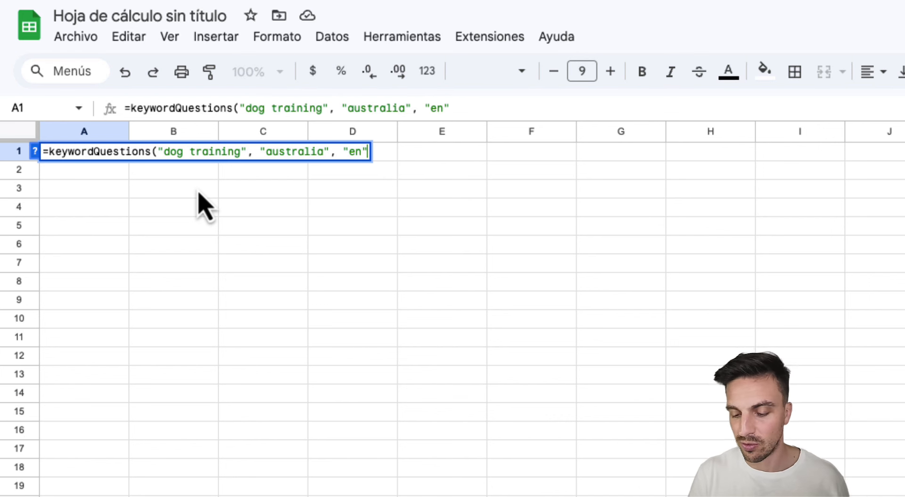
type(")")
key("Return")
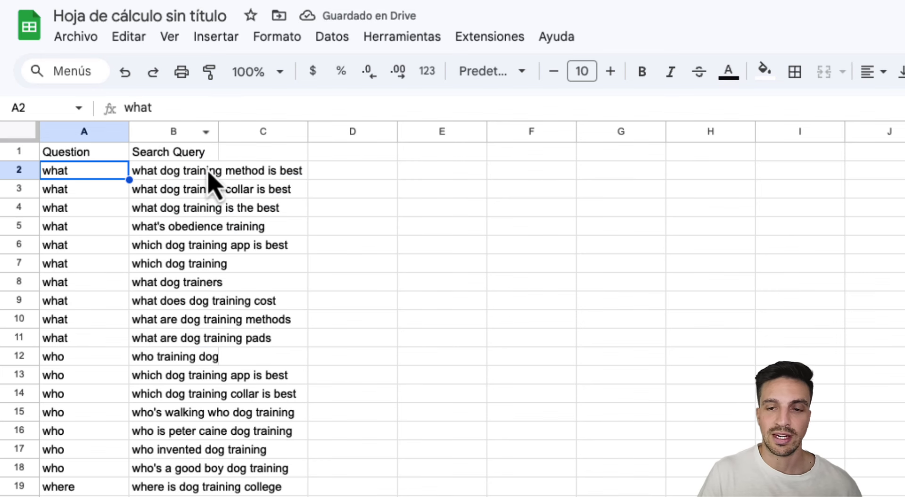
- Format the headers in A1:B1 as 11-point bold with a bottom border, and widen column B to fit the search queries
left_click_drag(100, 158, 213, 153)
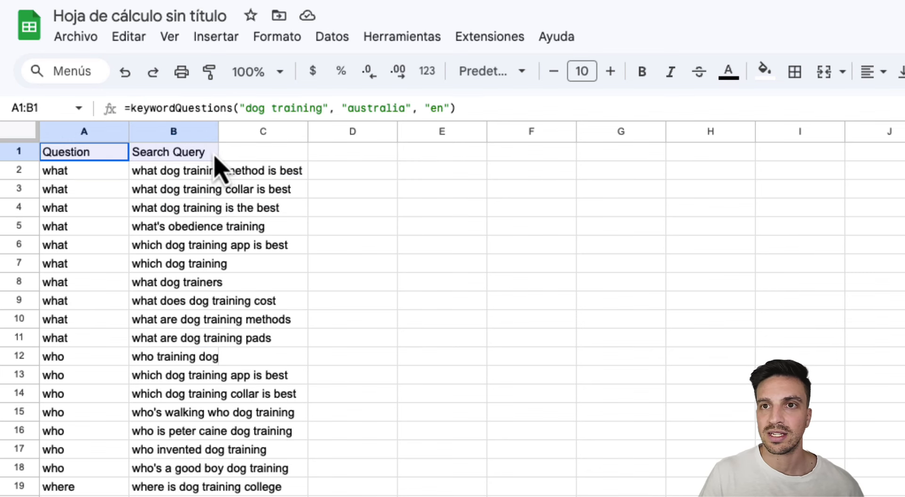
left_click(612, 71)
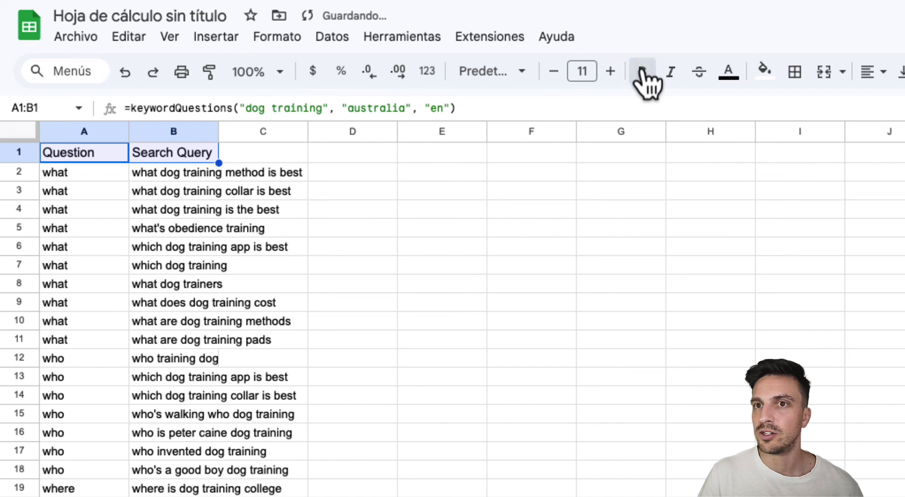
left_click(642, 72)
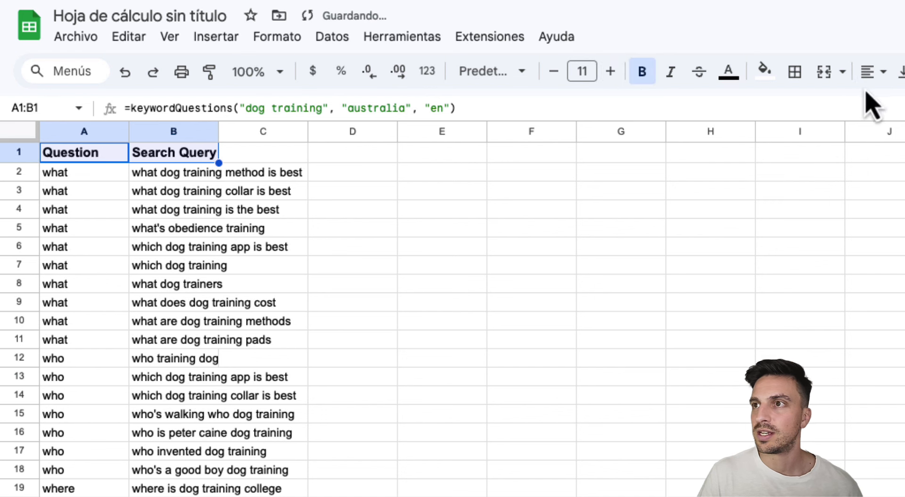
left_click(795, 73)
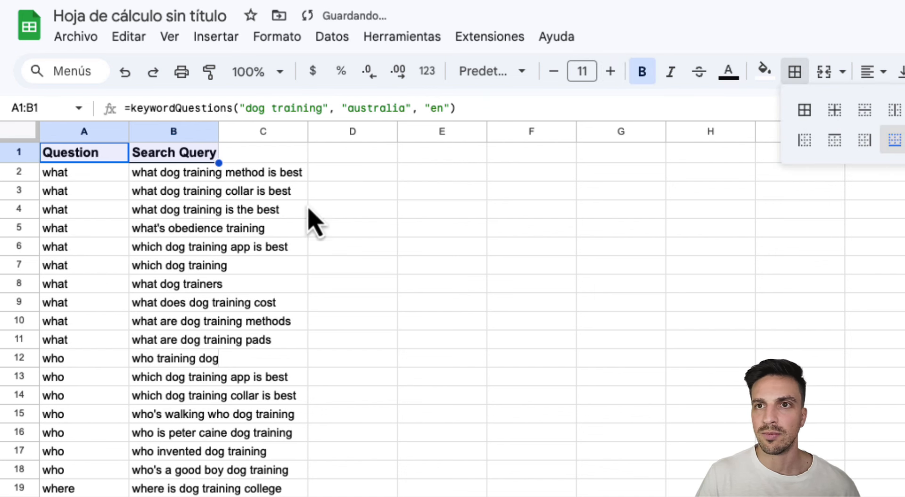
left_click_drag(218, 131, 449, 141)
left_click(454, 228)
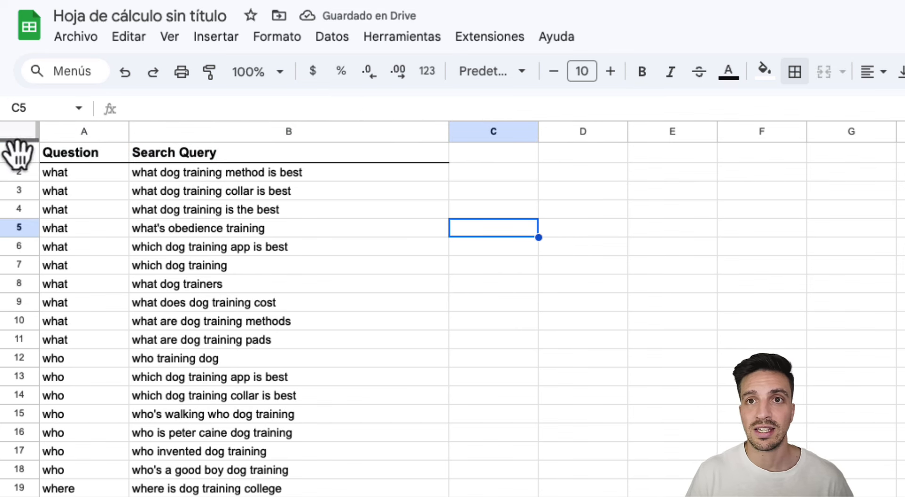
- Examine the question words and their search queries throughout the generated list
left_click_drag(71, 177, 106, 307)
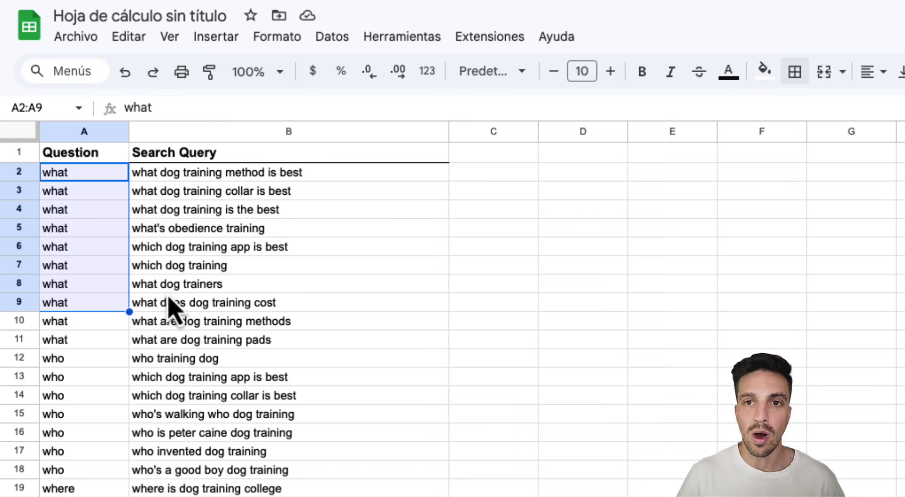
scroll(175, 330, "down", 5)
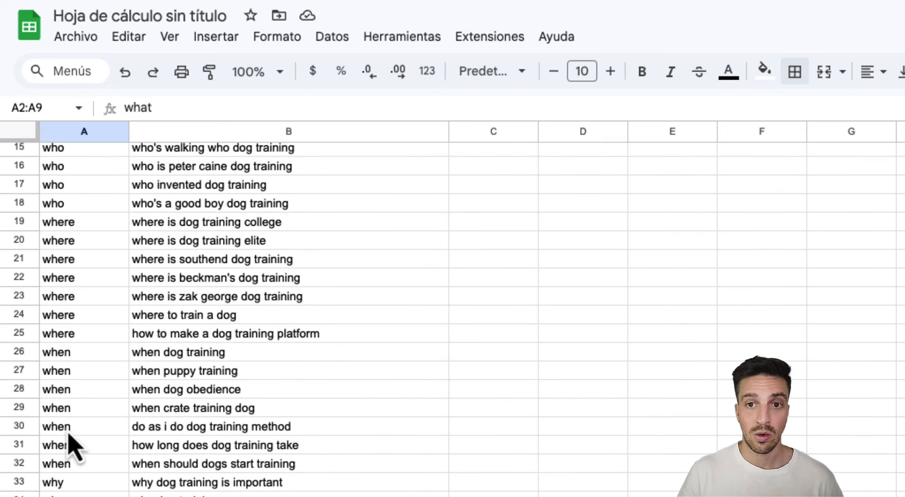
scroll(91, 469, "down", 10)
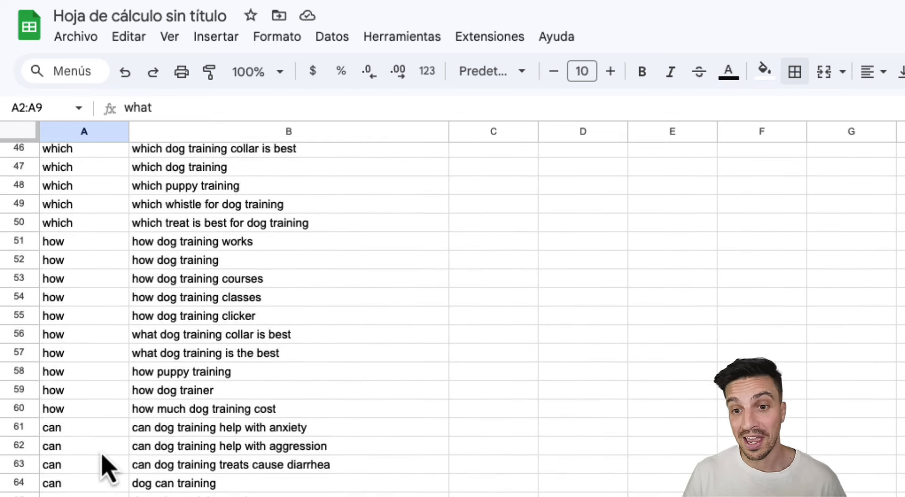
scroll(111, 470, "down", 14)
scroll(121, 479, "up", 10)
scroll(144, 464, "up", 15)
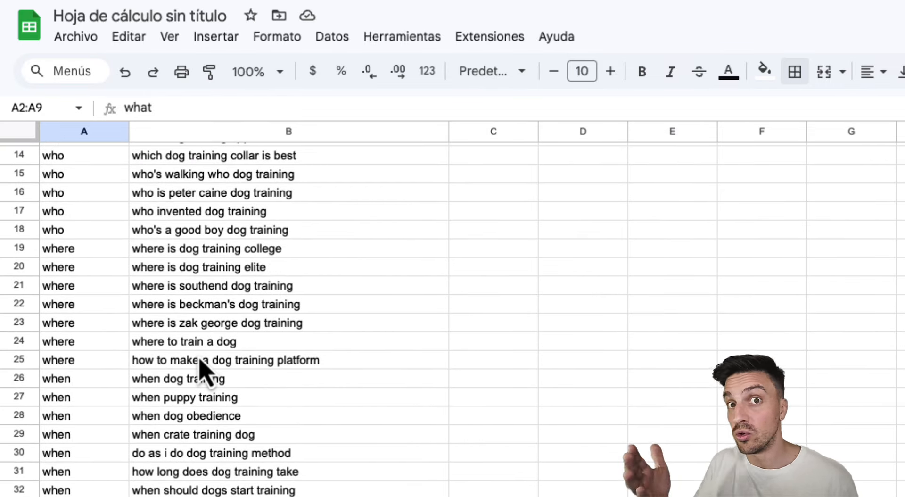
scroll(246, 337, "up", 5)
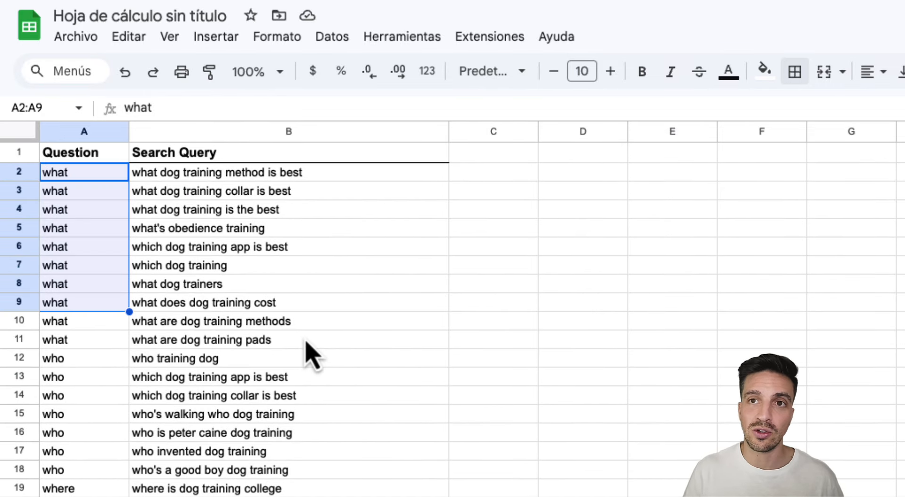
left_click(331, 247)
left_click(364, 173)
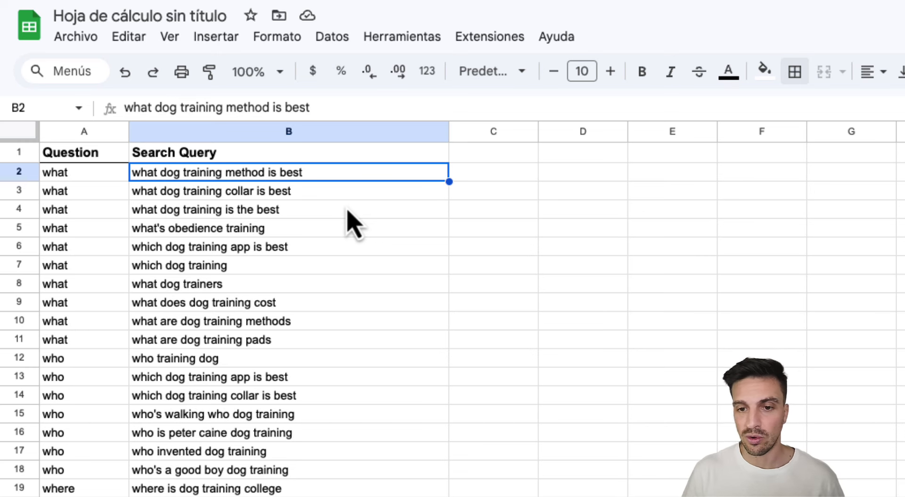
scroll(319, 429, "down", 20)
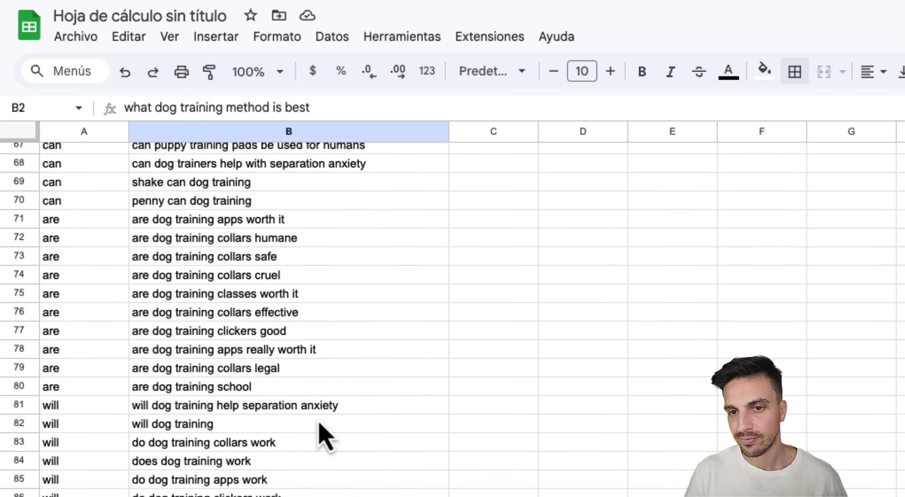
scroll(317, 429, "up", 20)
left_click(348, 310)
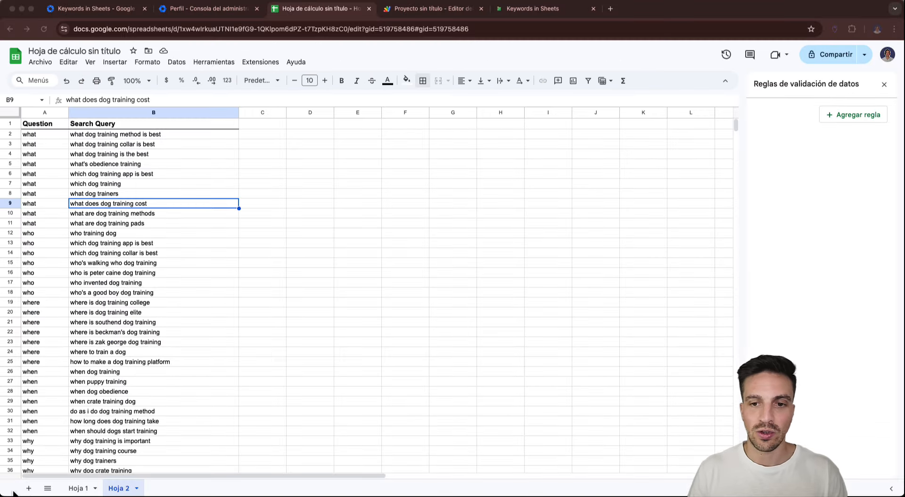
- Add a new blank sheet, and copy the keywords in A2:A38 of Hoja 1
left_click(28, 488)
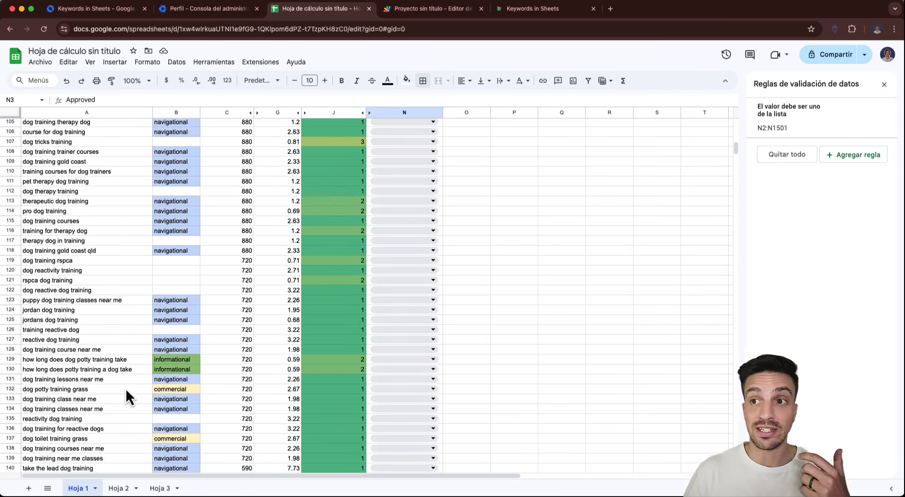
scroll(125, 393, "up", 20)
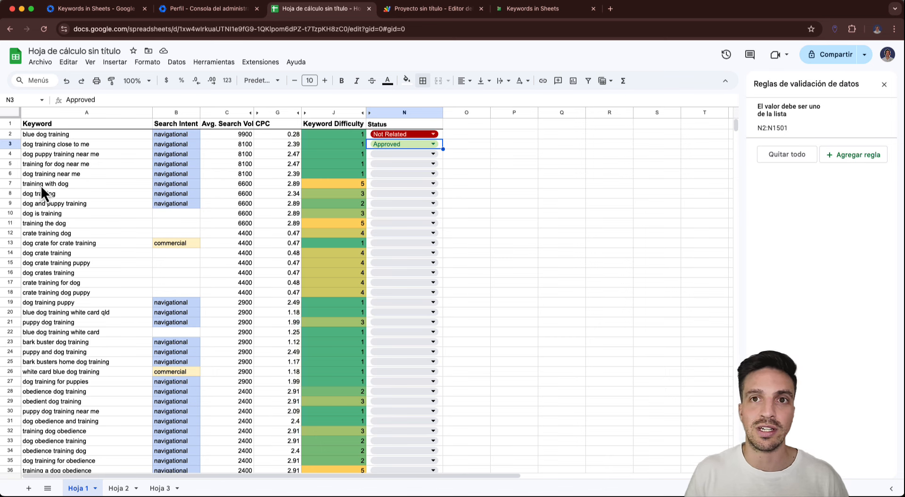
left_click_drag(109, 138, 96, 432)
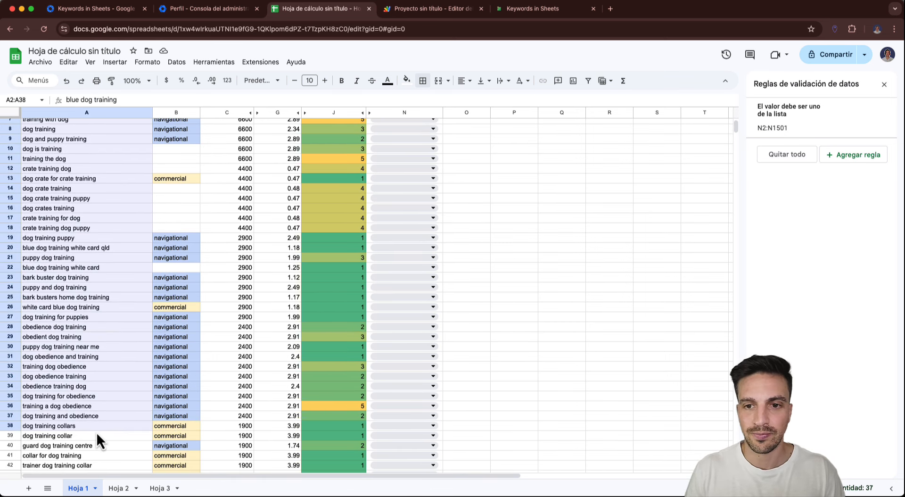
key("ctrl+c")
scroll(98, 339, "up", 3)
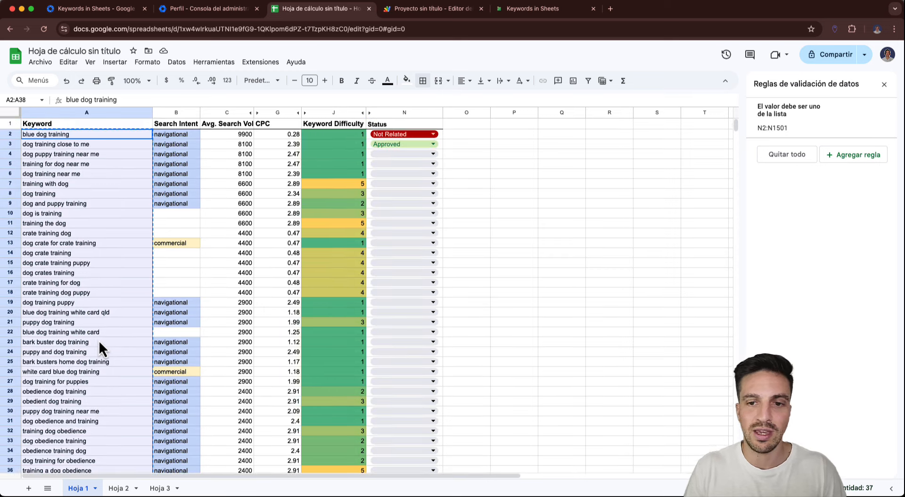
- Paste the copied keywords into Hoja 3 starting at A2, and widen column A to fit them
left_click(161, 488)
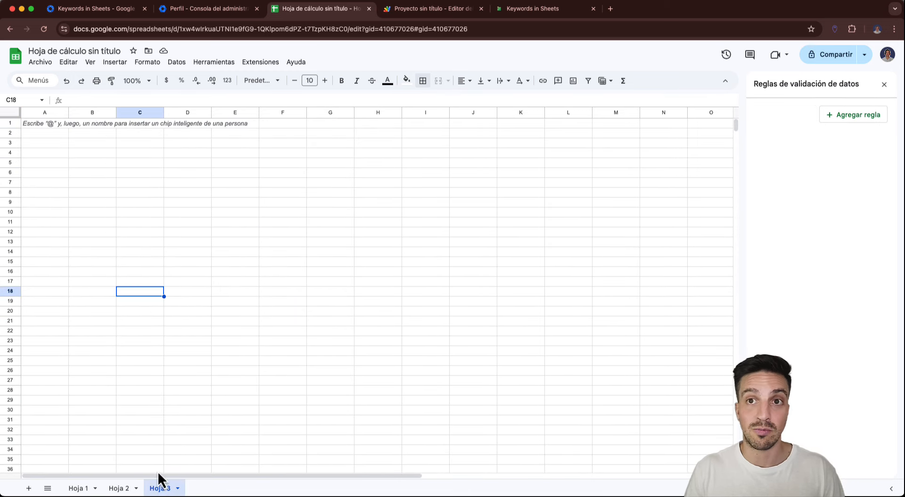
left_click(43, 152)
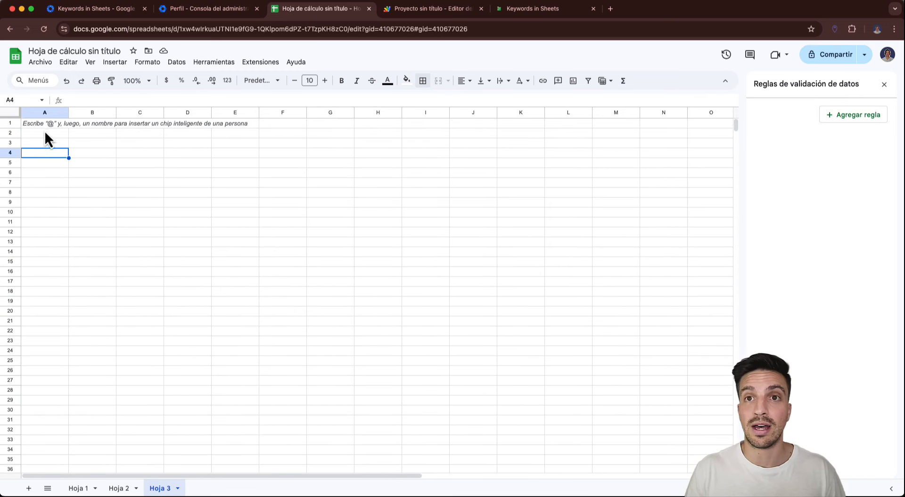
left_click(45, 132)
key("ctrl+v")
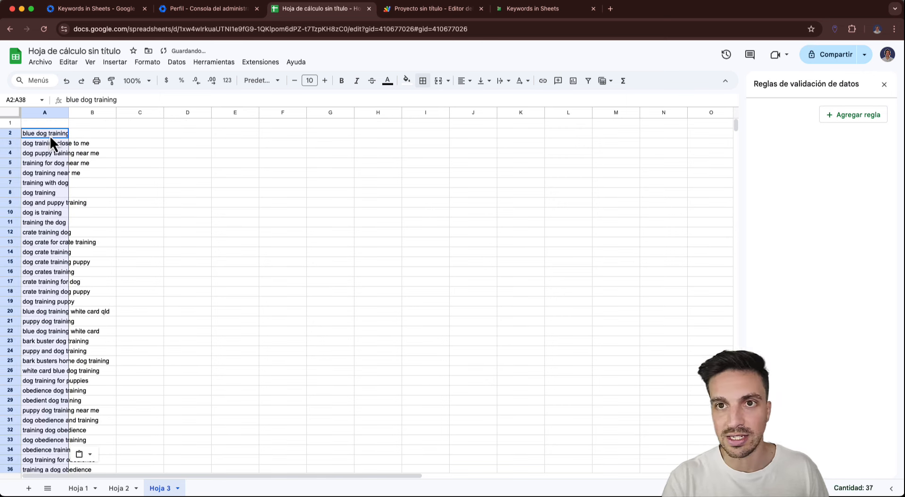
left_click_drag(69, 112, 131, 112)
- Enter the headers "Keywords" in A1 and "Related Searches" in B1, and make them bold
left_click(97, 125)
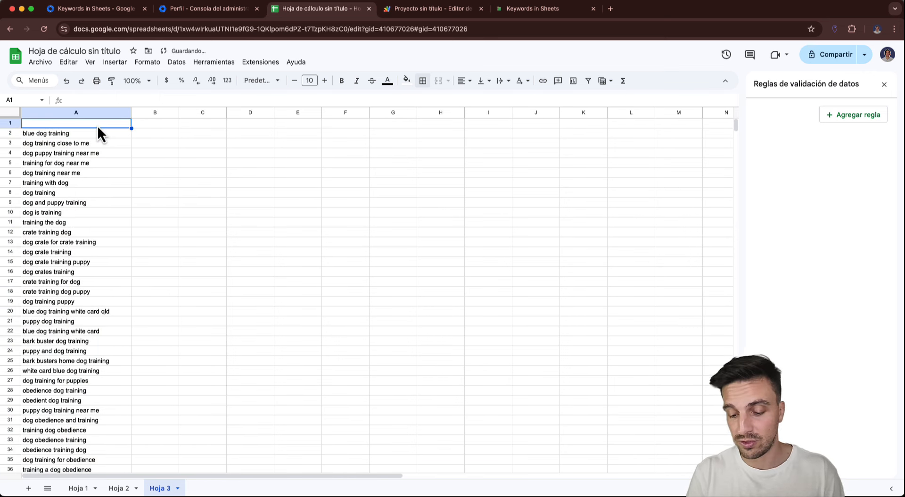
type("Keywords")
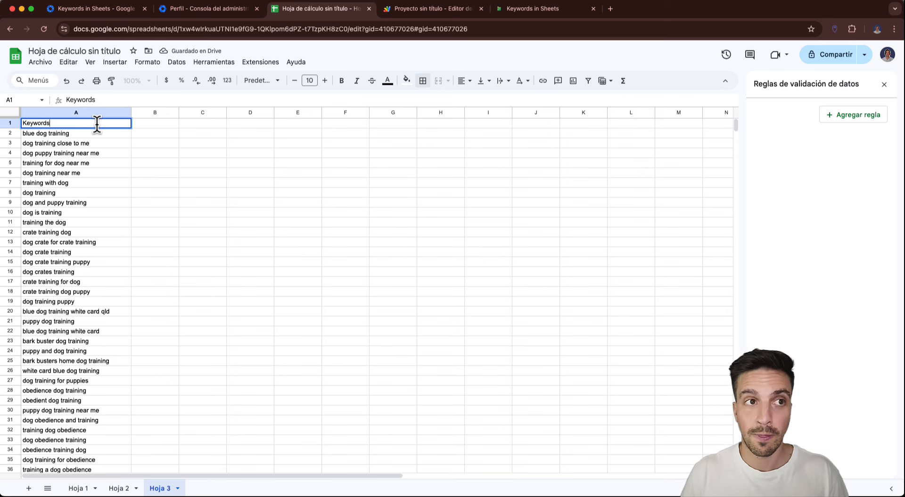
key("Tab")
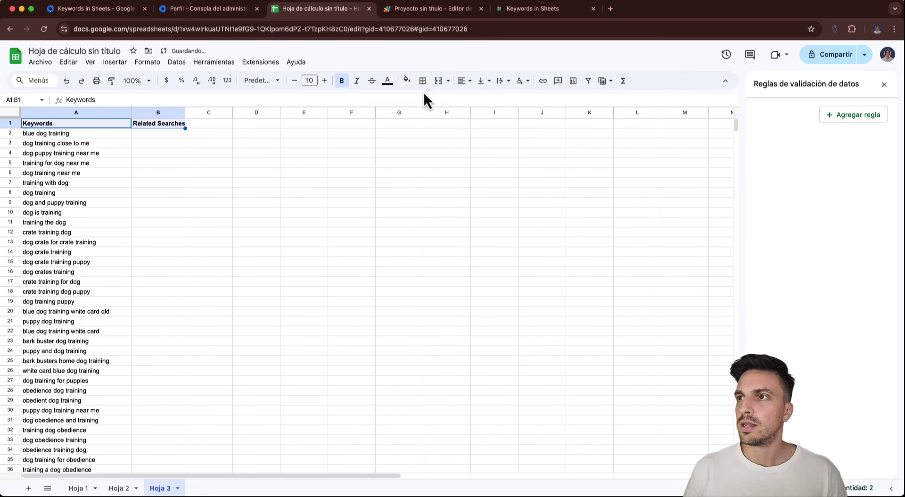
- Add a bottom border under the headers in A1:B1 and widen the Related Searches column
left_click(423, 81)
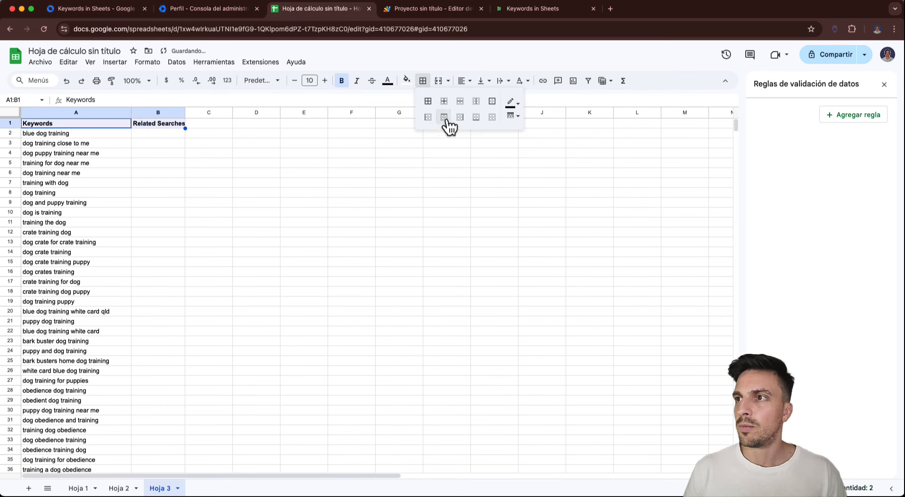
left_click(478, 120)
left_click(364, 244)
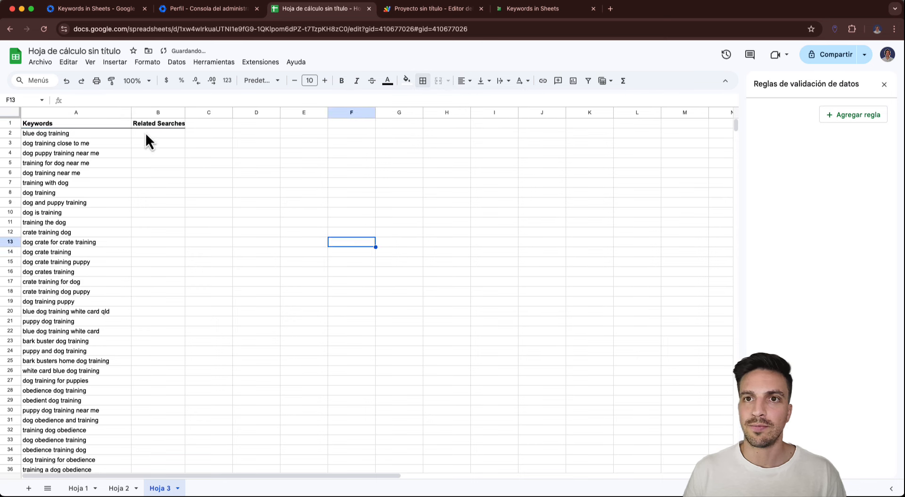
left_click(148, 134)
left_click_drag(185, 114, 243, 116)
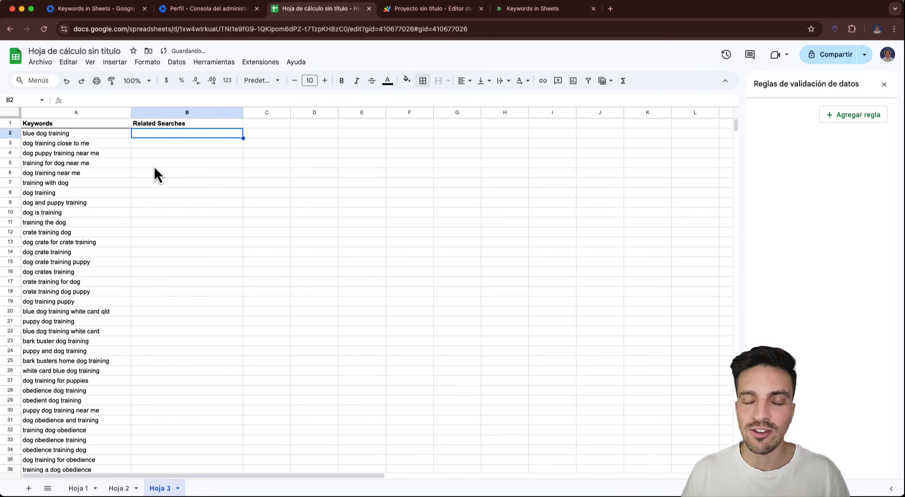
- Enter the formula =relatedsearches(A2) in B2 to pull related searches for the first keyword
type("=relate")
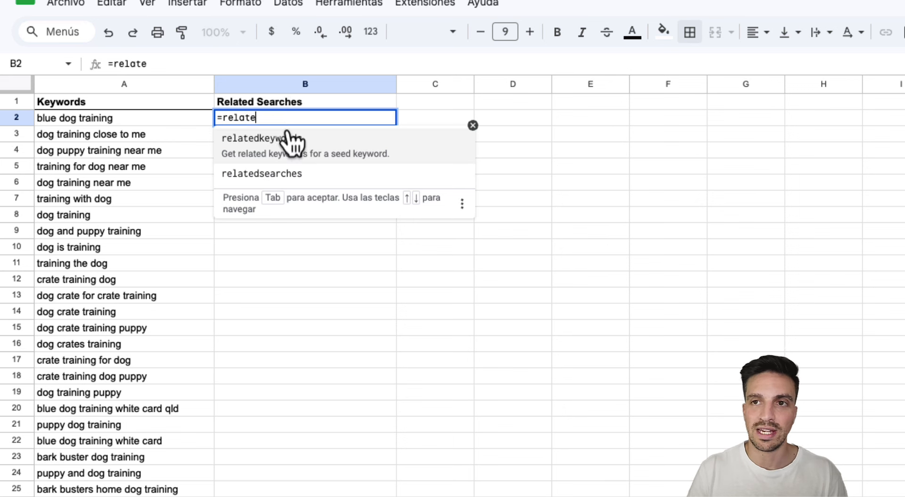
left_click(296, 176)
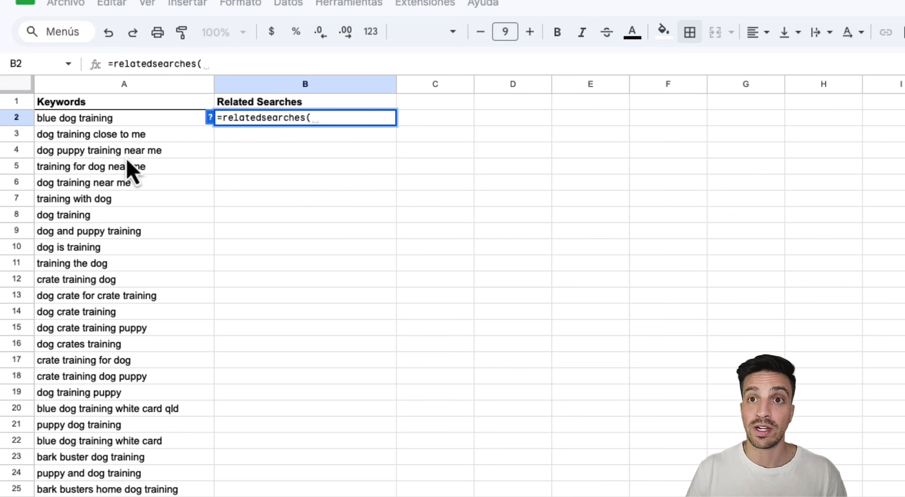
left_click(122, 123)
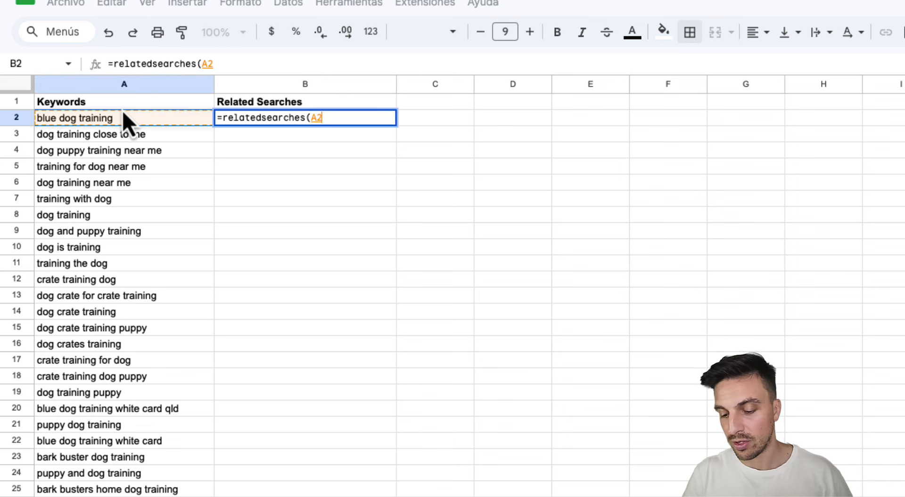
key("Return")
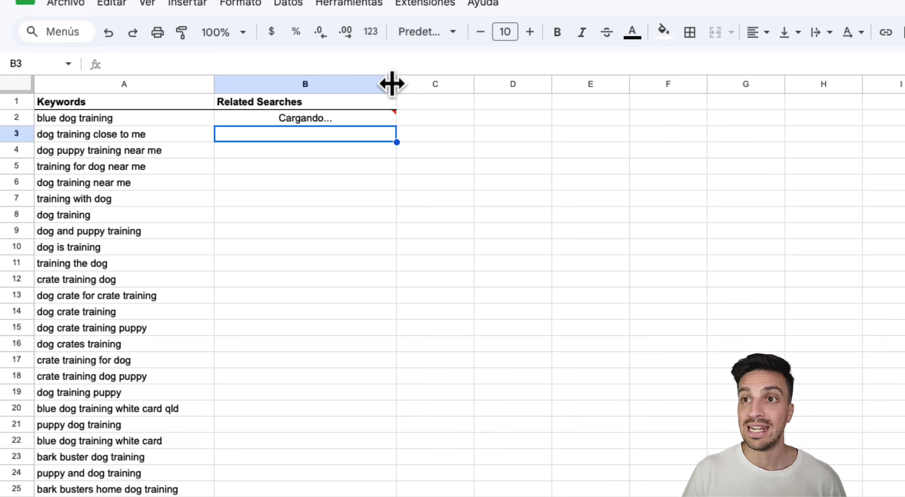
- Widen the Related Searches column further and wrap the text in B2
left_click_drag(392, 83, 544, 84)
left_click(513, 119)
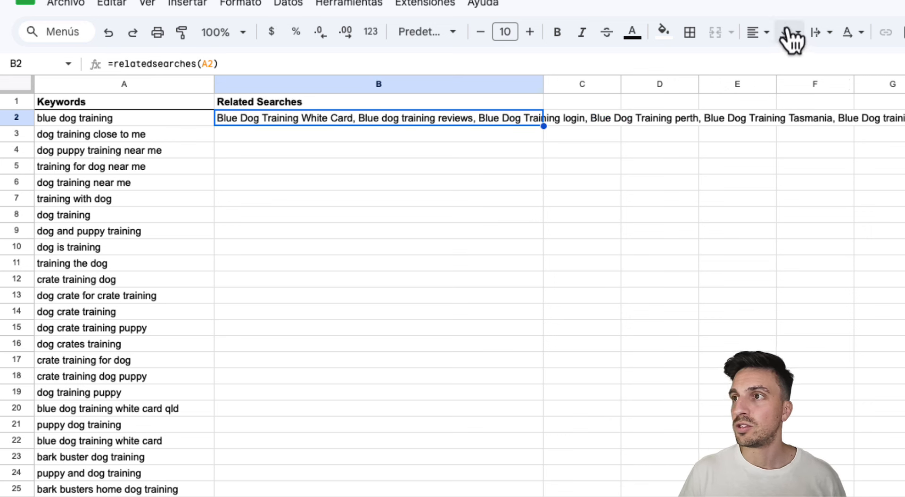
left_click(820, 32)
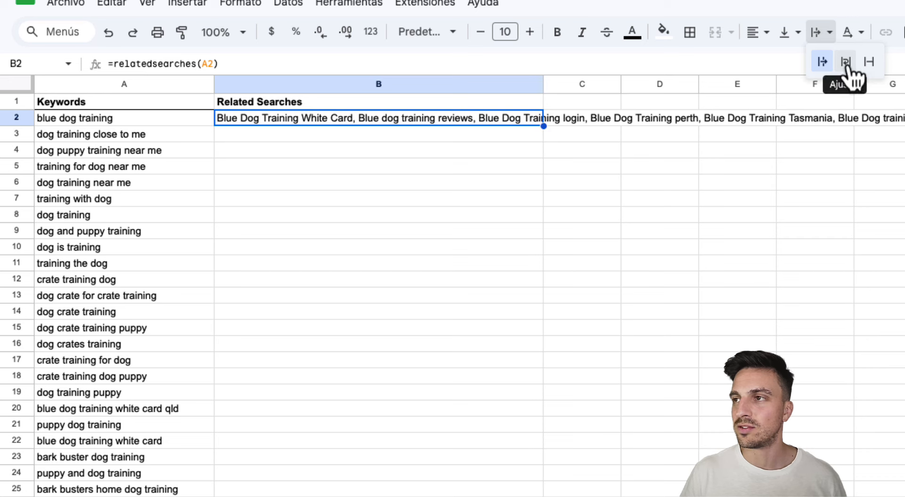
left_click(846, 61)
- Align the whole Keywords column to the top of its cells
left_click(191, 86)
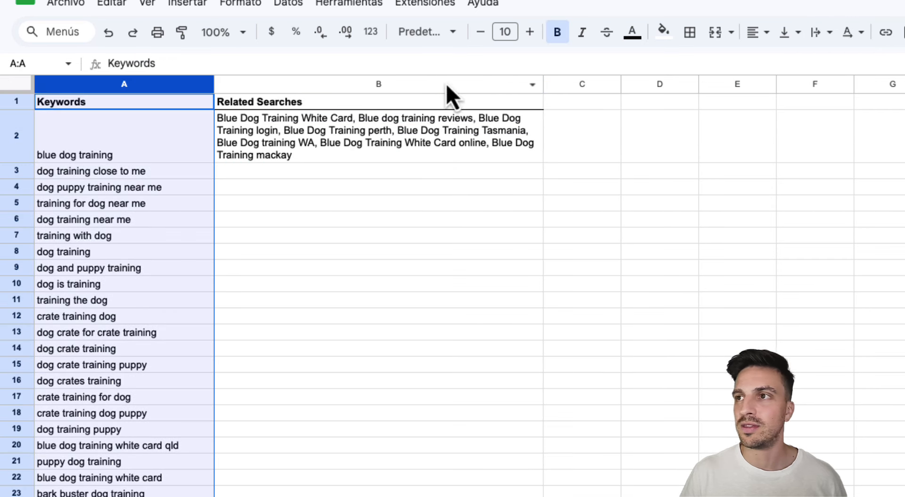
left_click(785, 33)
left_click(793, 63)
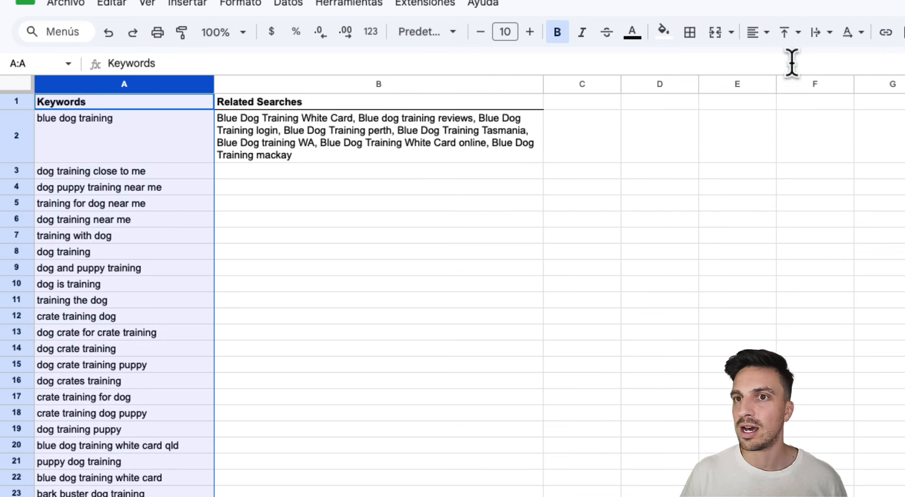
left_click(511, 254)
left_click(507, 123)
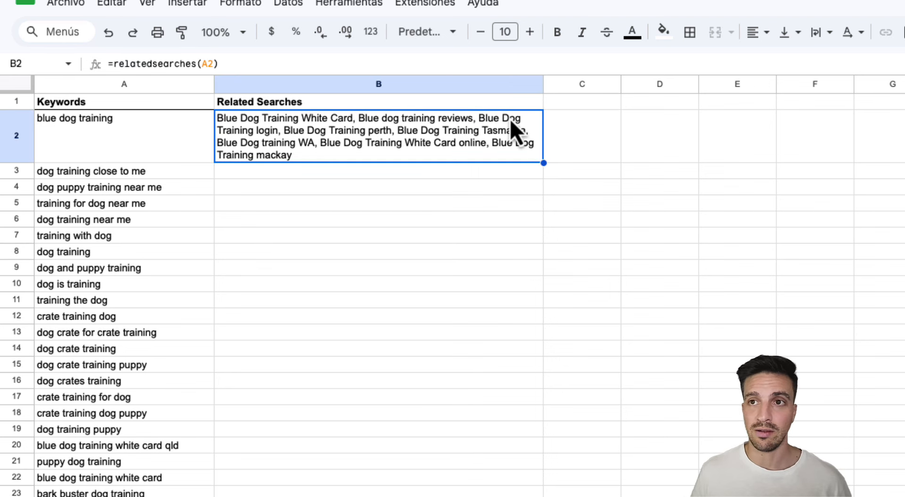
- Fill the relatedsearches formula from B2 down to B9
left_click(448, 192)
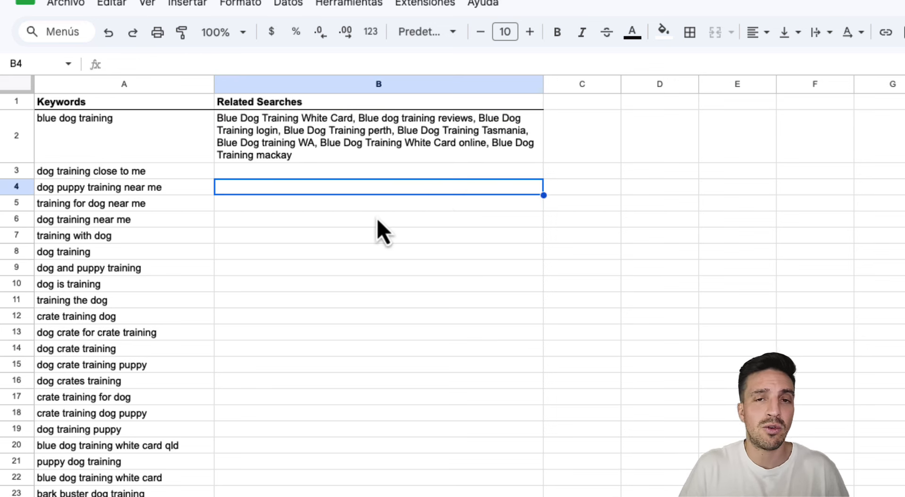
key("Up")
key("Up")
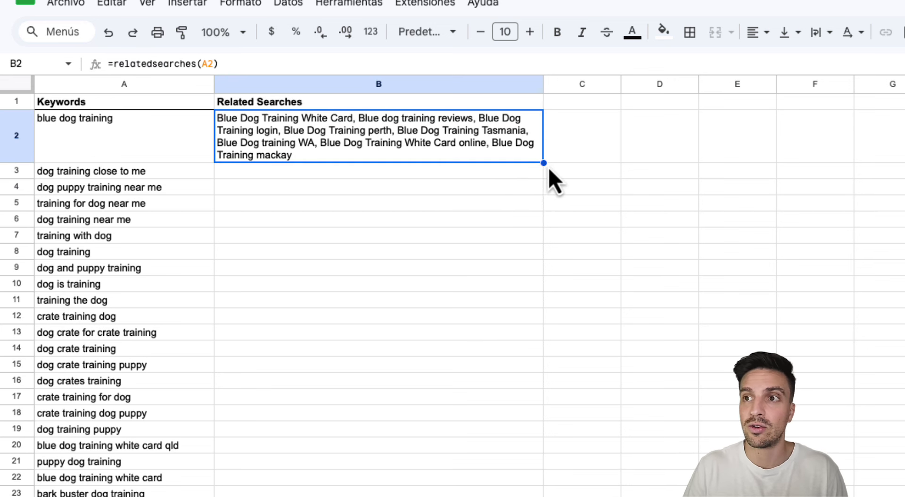
left_click_drag(541, 164, 535, 278)
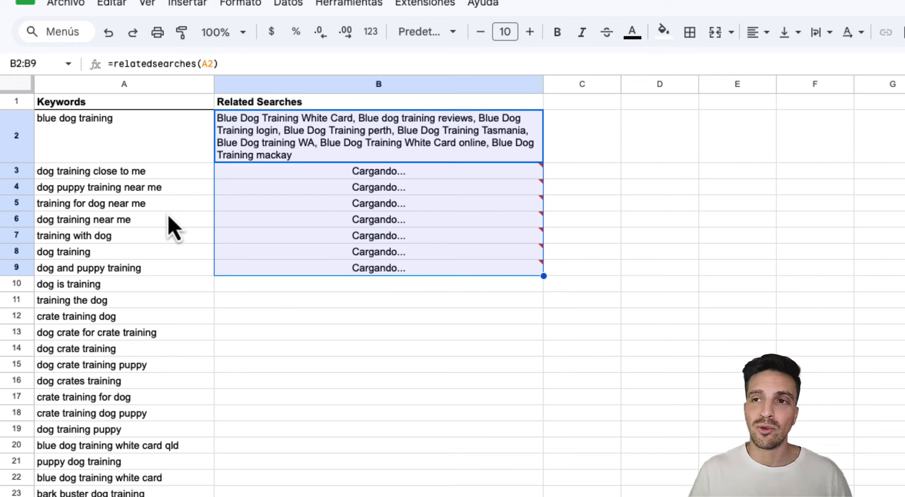
scroll(346, 345, "down", 1)
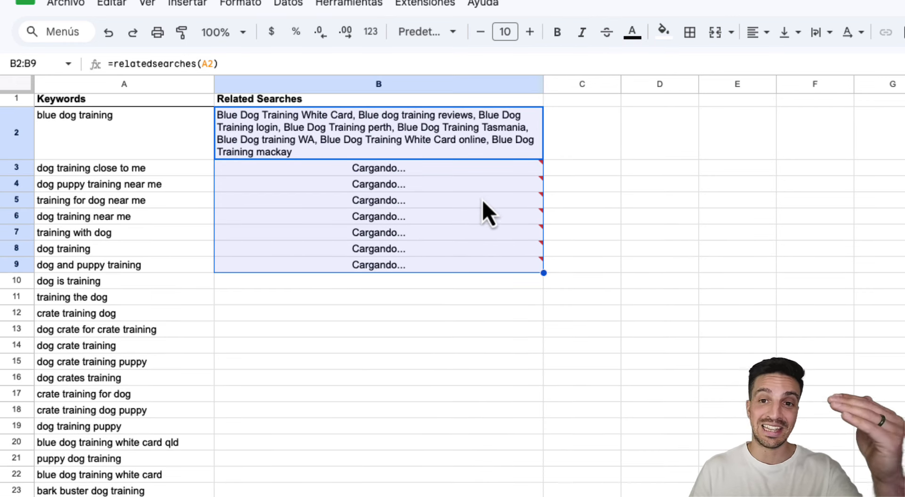
scroll(481, 207, "down", 10)
scroll(465, 239, "up", 10)
mouse_move(467, 231)
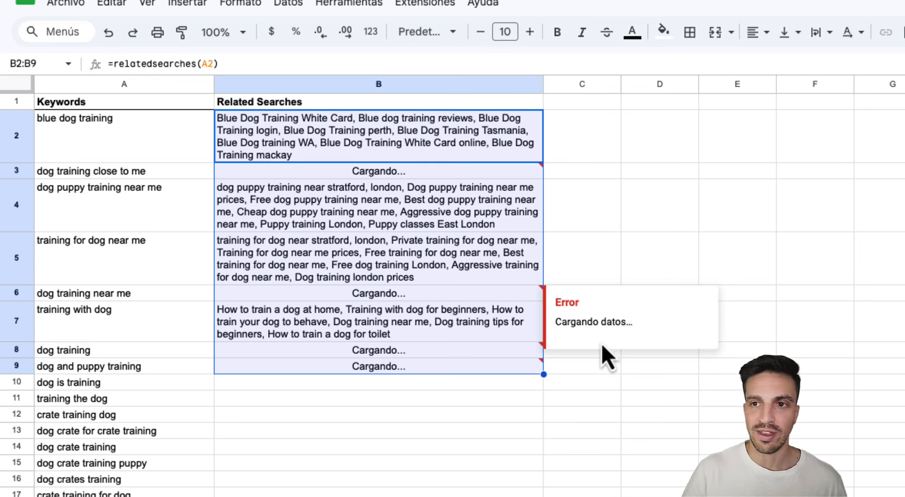
- Examine the related searches listed in B2:B6 for the place names they target
left_click(333, 134)
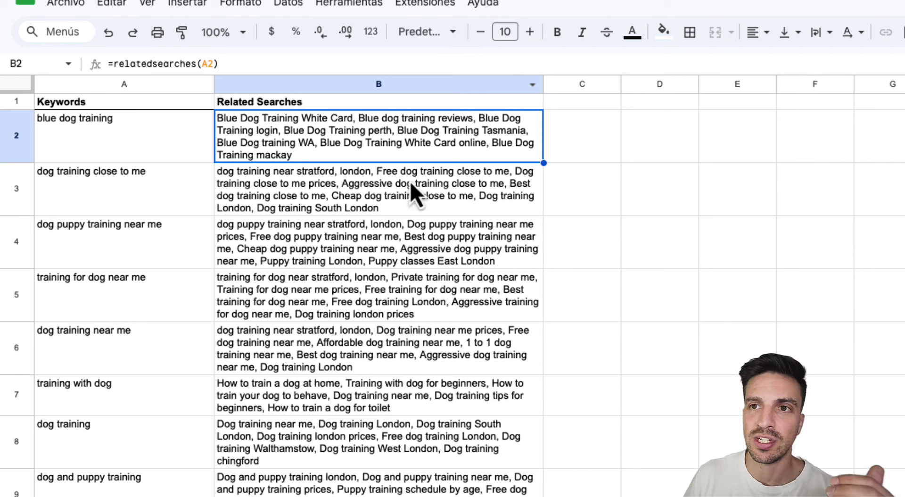
left_click(410, 195)
left_click(404, 235)
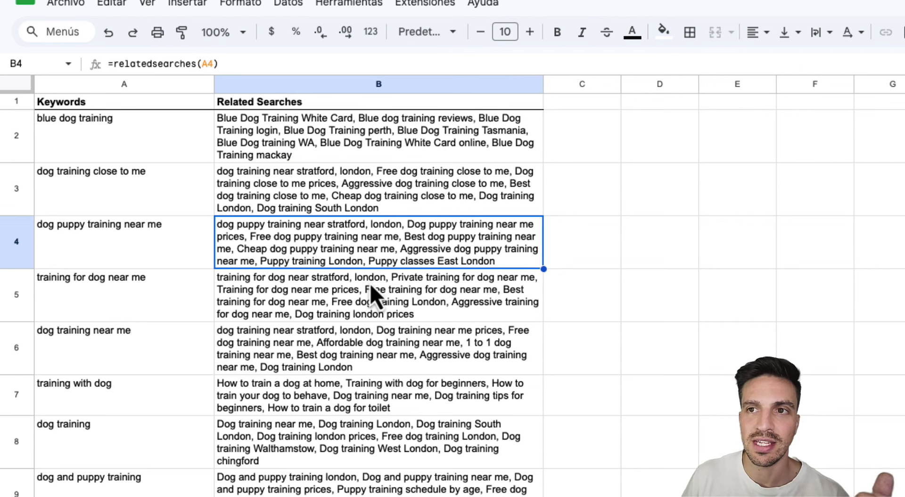
left_click(369, 297)
left_click(342, 360)
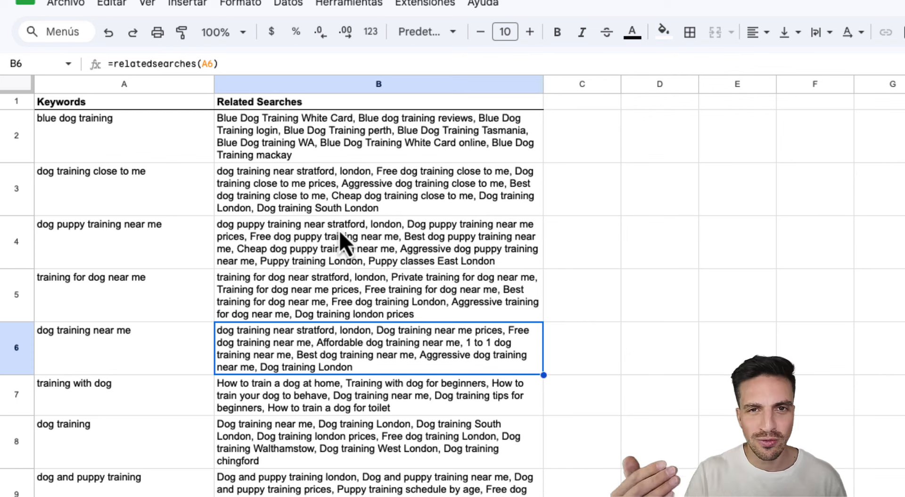
- Open the B2 formula for editing and look up Australia's country and language codes in the Related Searches documentation
left_click(330, 133)
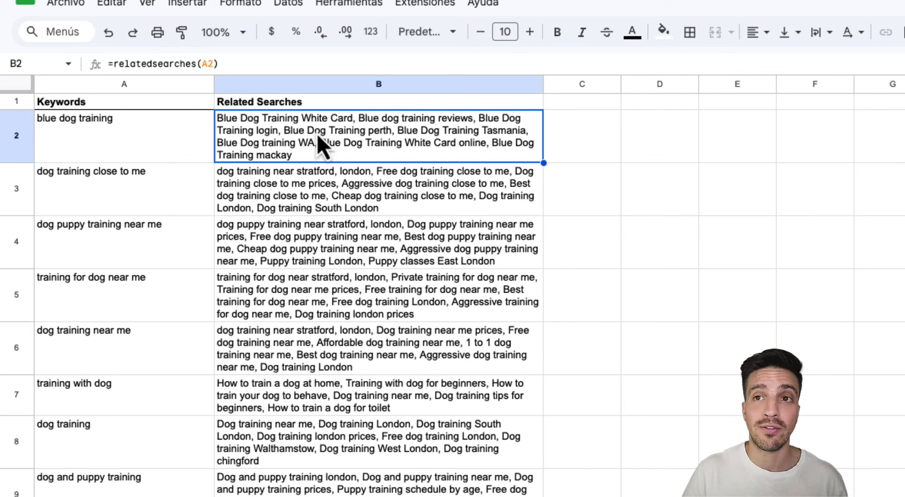
left_click(206, 63)
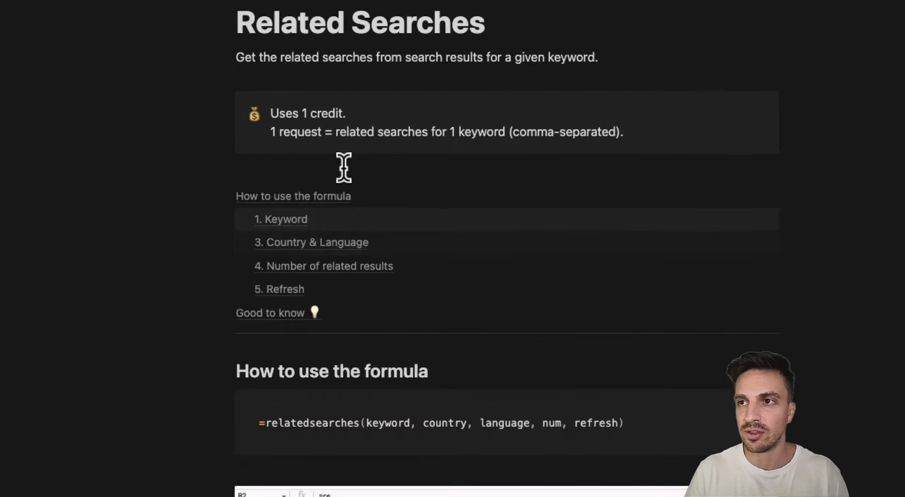
scroll(292, 253, "down", 15)
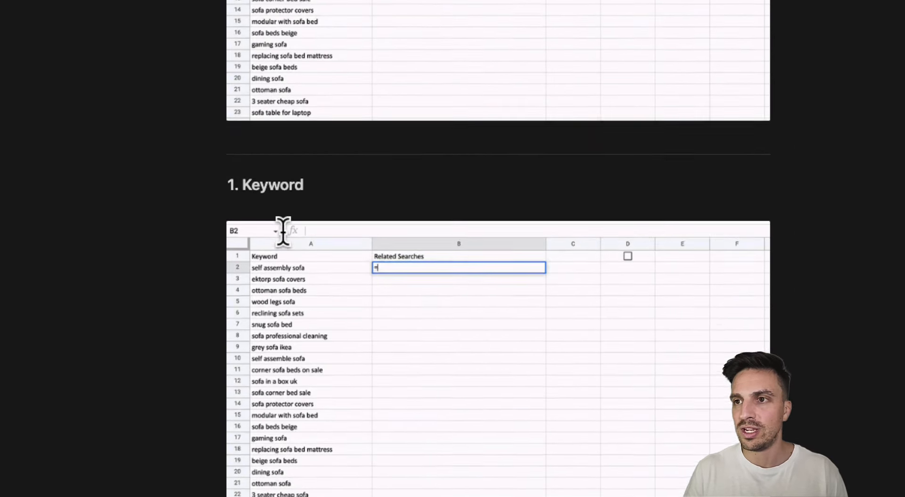
scroll(285, 236, "down", 15)
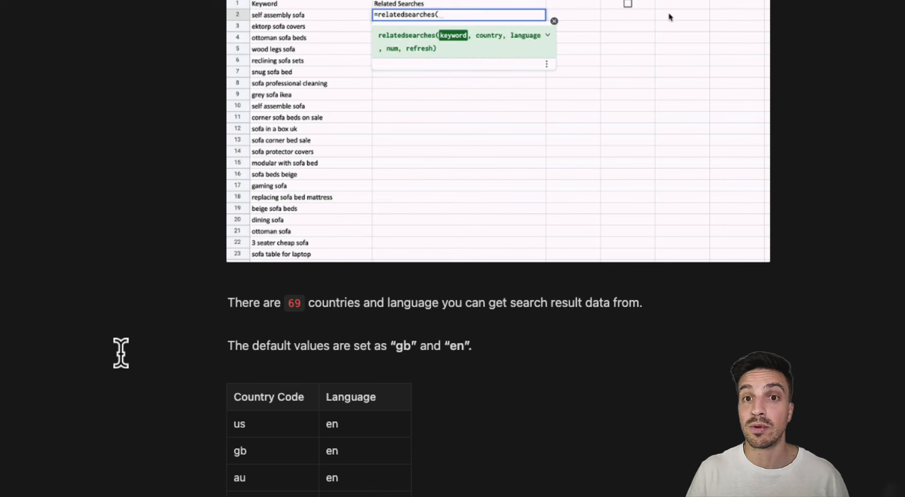
scroll(229, 318, "down", 1)
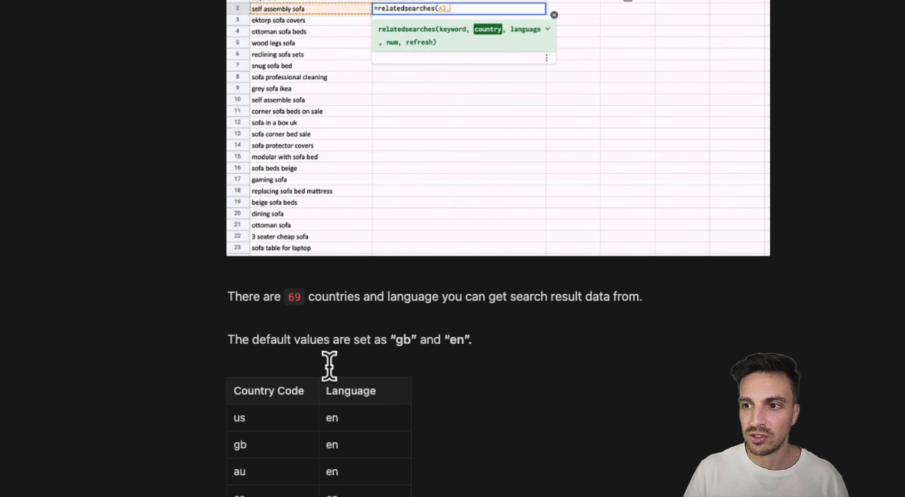
scroll(346, 343, "down", 5)
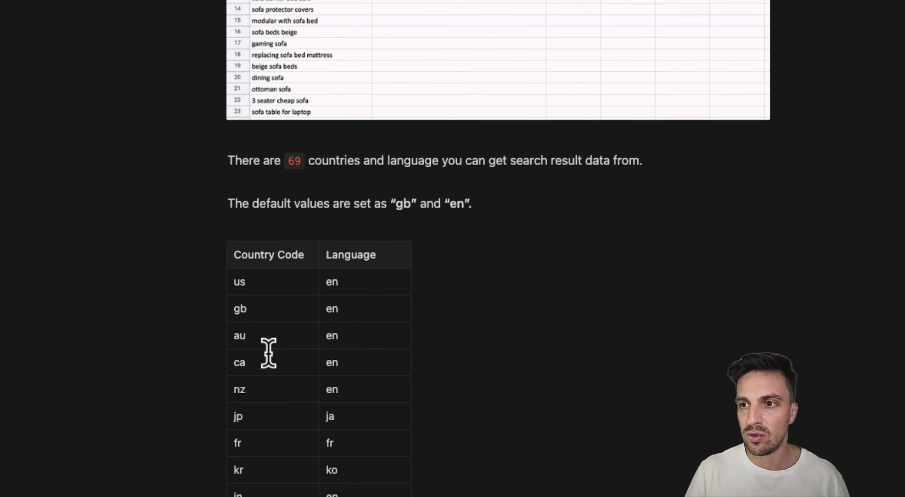
left_click_drag(252, 337, 222, 333)
left_click(251, 336)
left_click(228, 335)
scroll(259, 327, "up", 10)
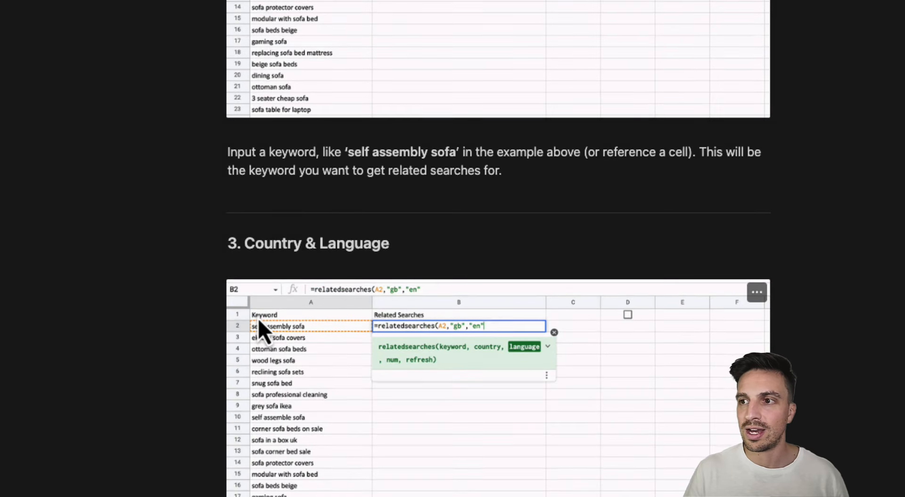
scroll(259, 319, "down", 1)
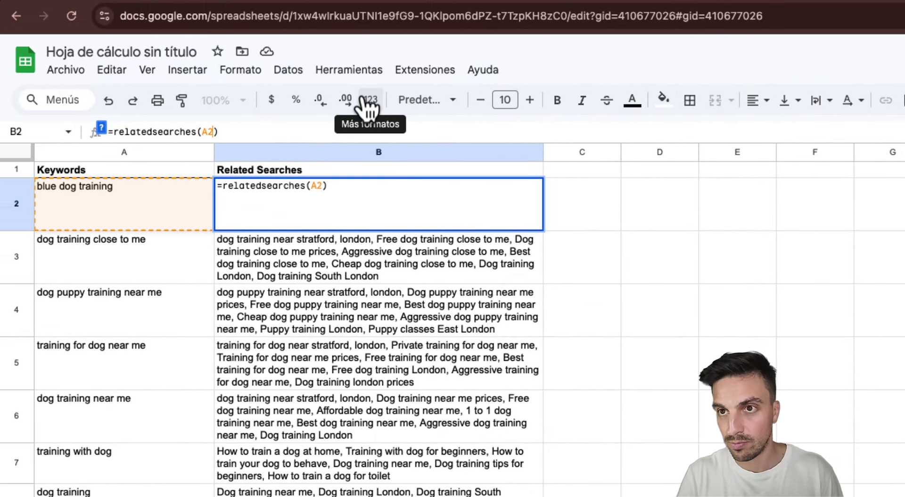
- Change the B2 formula to =relatedsearches(A2,"au", "en") and fill it down to B14
type(",")
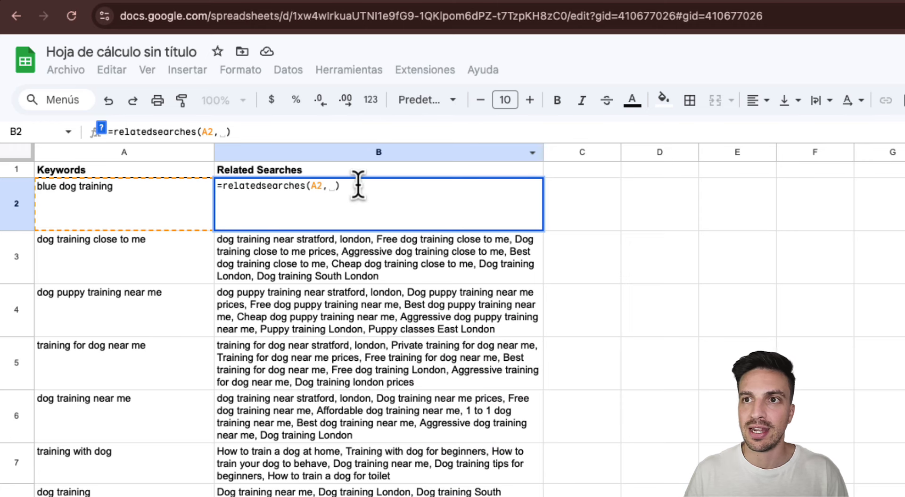
type("\"au")
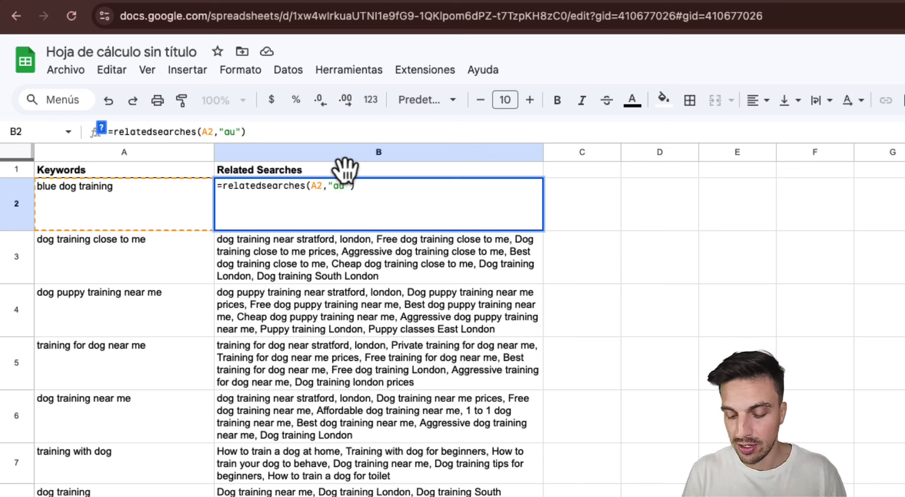
type("\", \"")
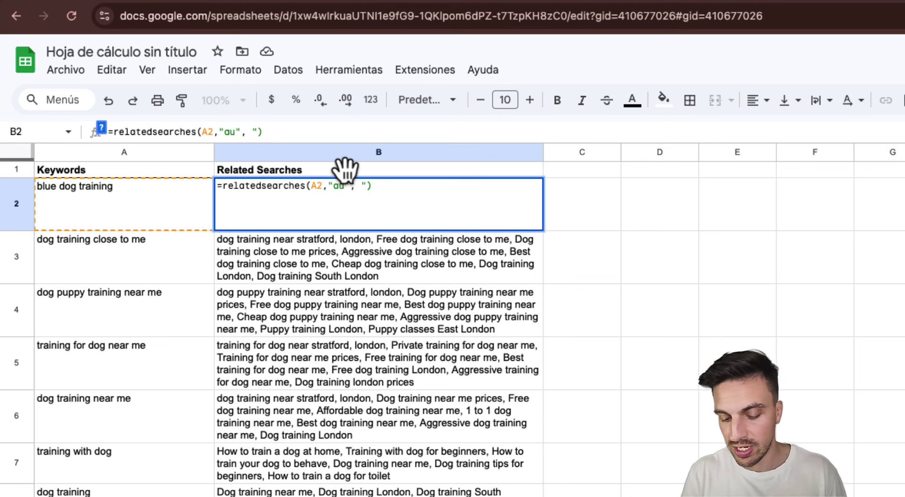
type("en")
key("Return")
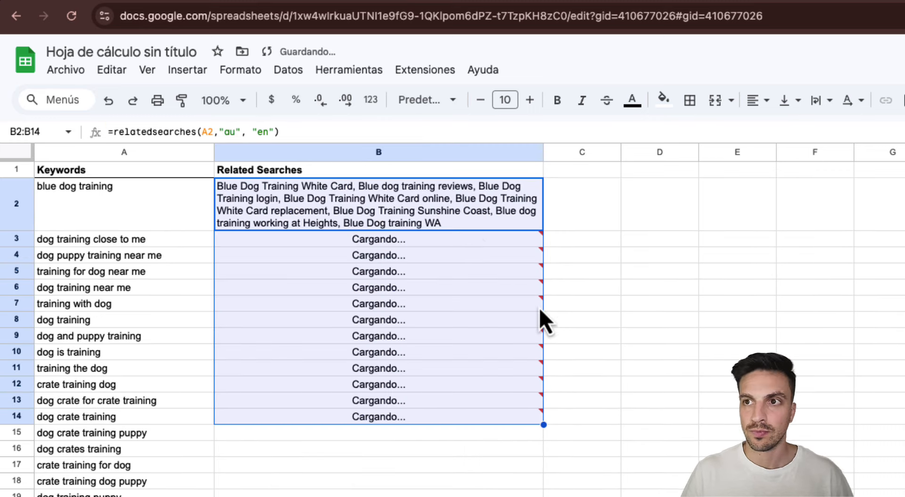
- Review the Australian related searches in column B against their keywords, down to the crate training rows
left_click(466, 217)
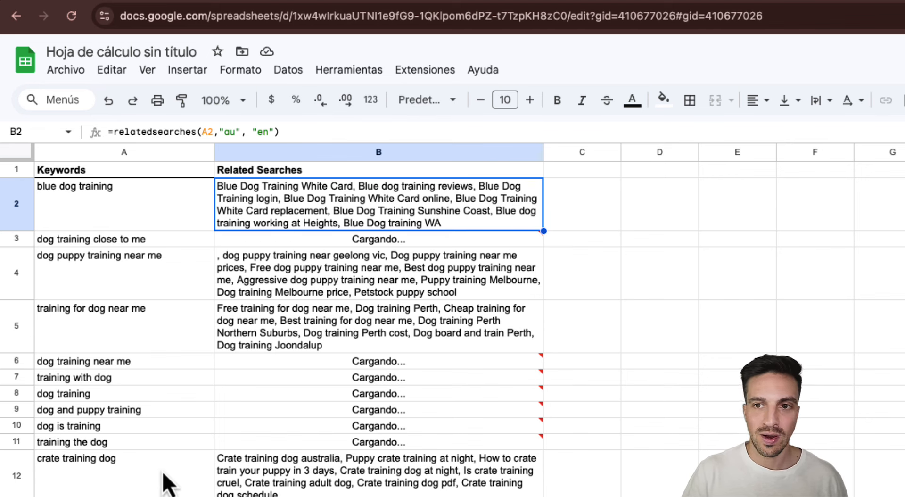
left_click(282, 487)
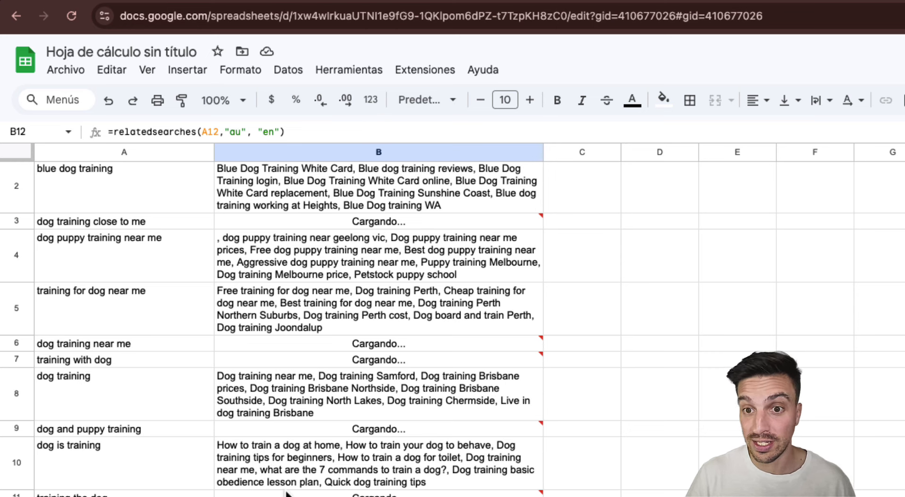
scroll(286, 490, "down", 2)
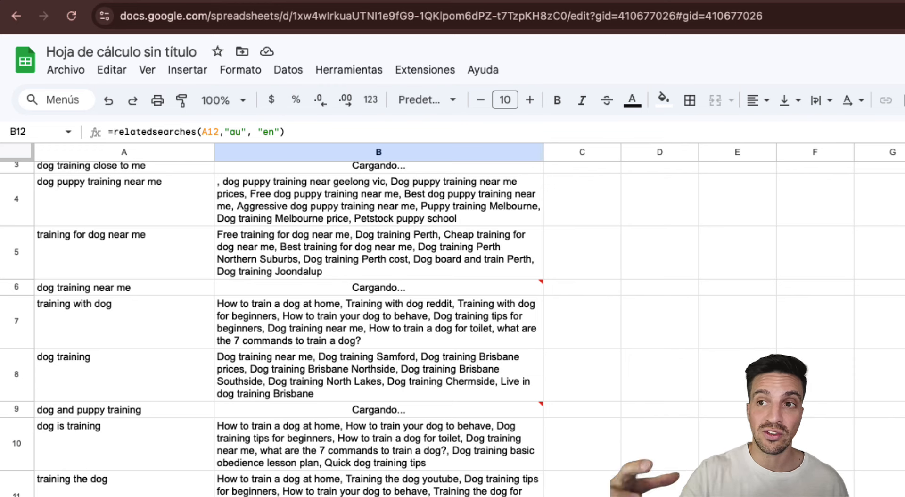
left_click(473, 310)
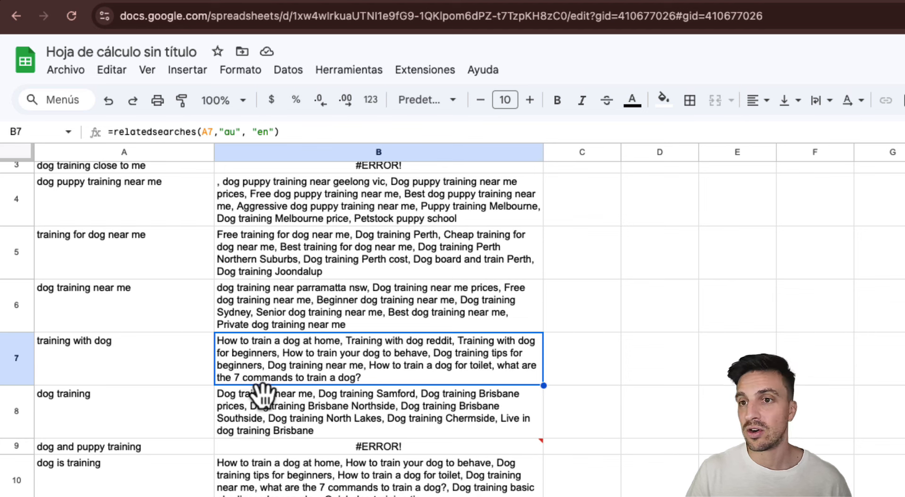
left_click(613, 415)
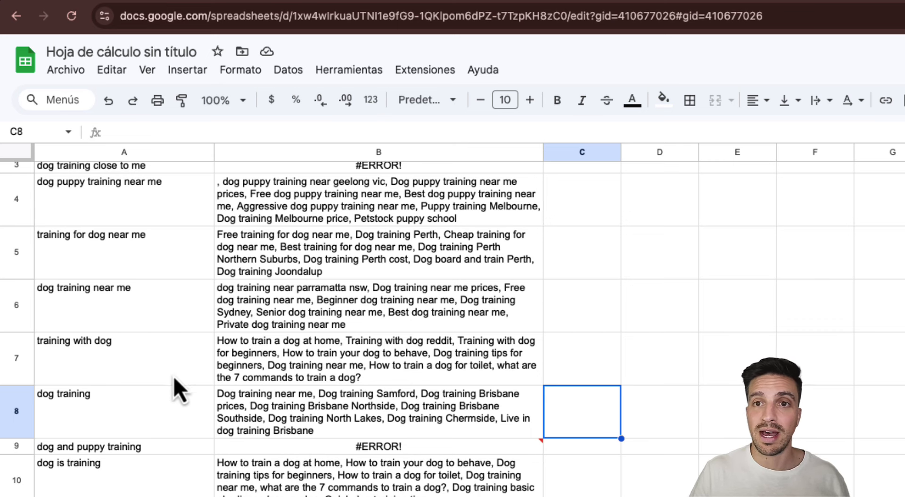
left_click(175, 394)
scroll(172, 396, "down", 2)
scroll(170, 396, "down", 3)
left_click(168, 395)
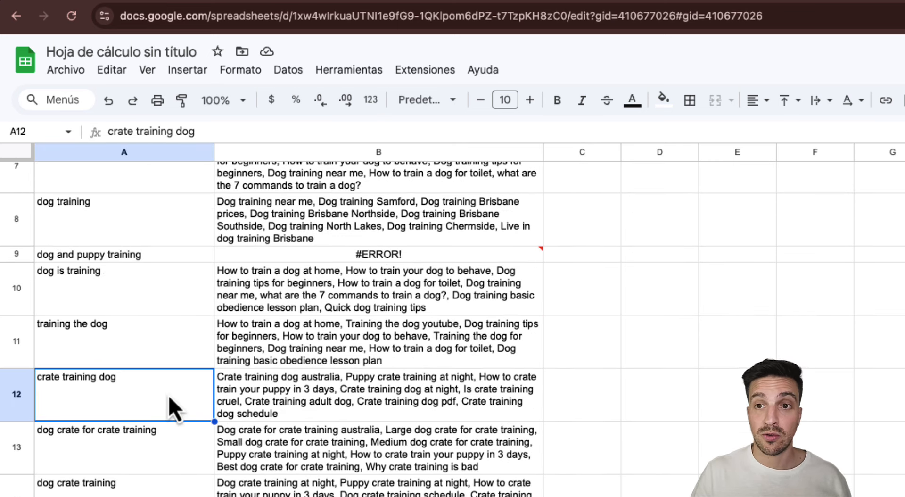
- Review the Australian related searches for the crate training keywords, then go back over the rows up to the header
left_click(305, 406)
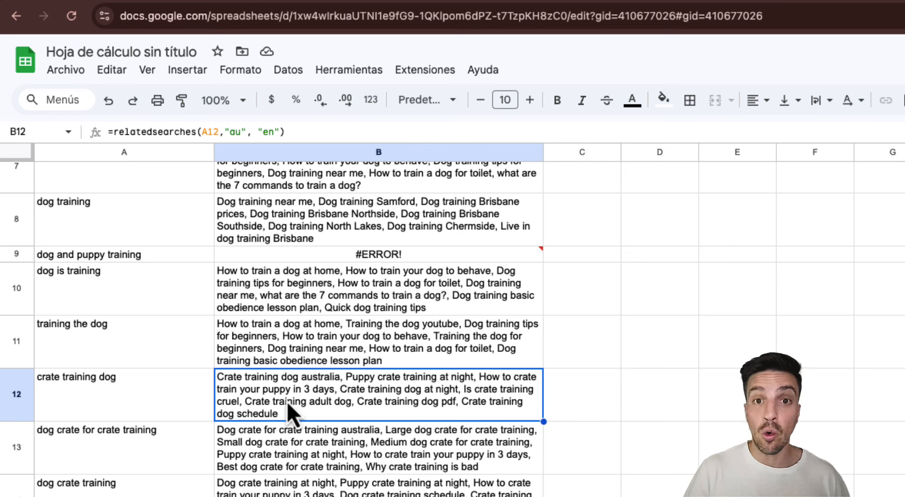
left_click(304, 431)
left_click(307, 406)
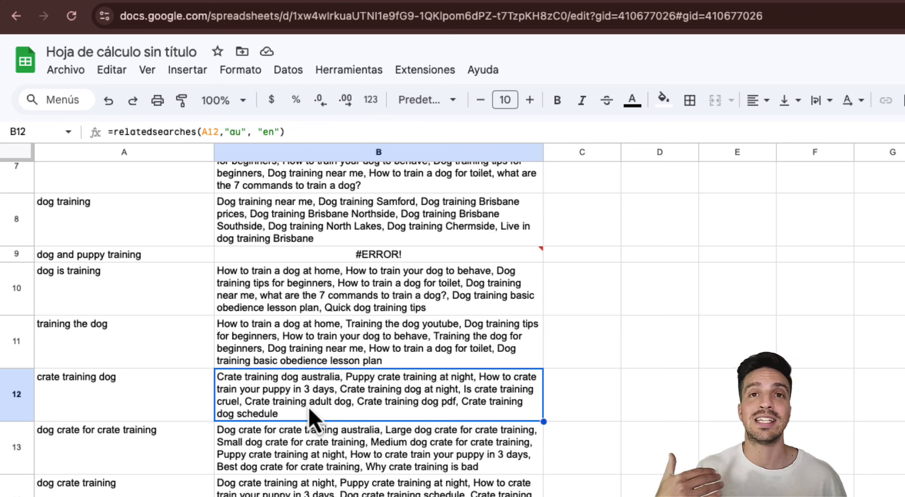
scroll(373, 415, "up", 3)
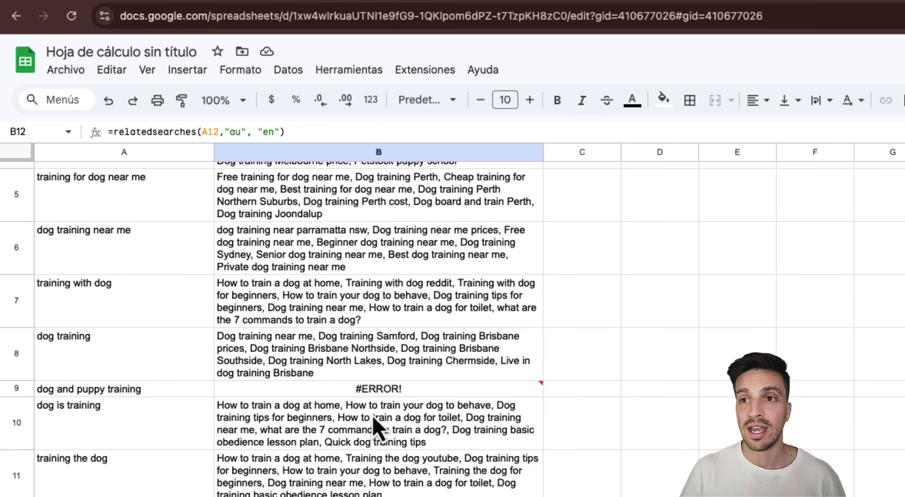
scroll(401, 327, "up", 3)
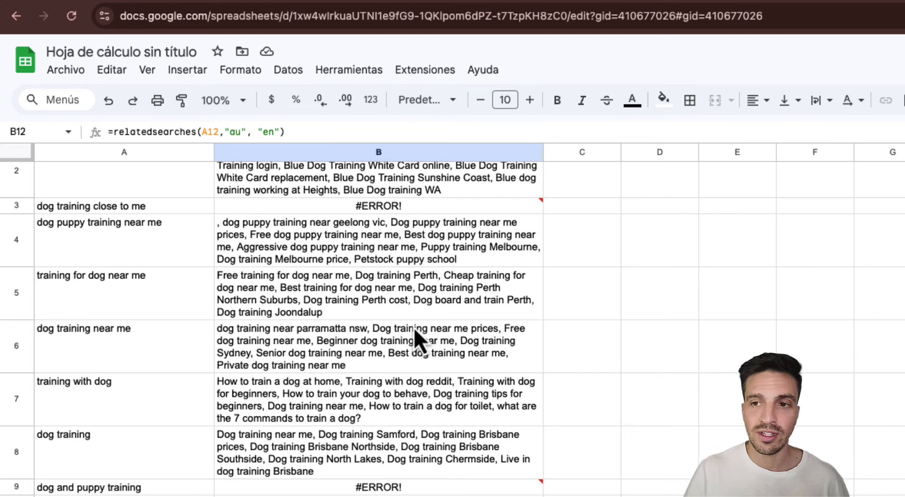
scroll(413, 325, "up", 2)
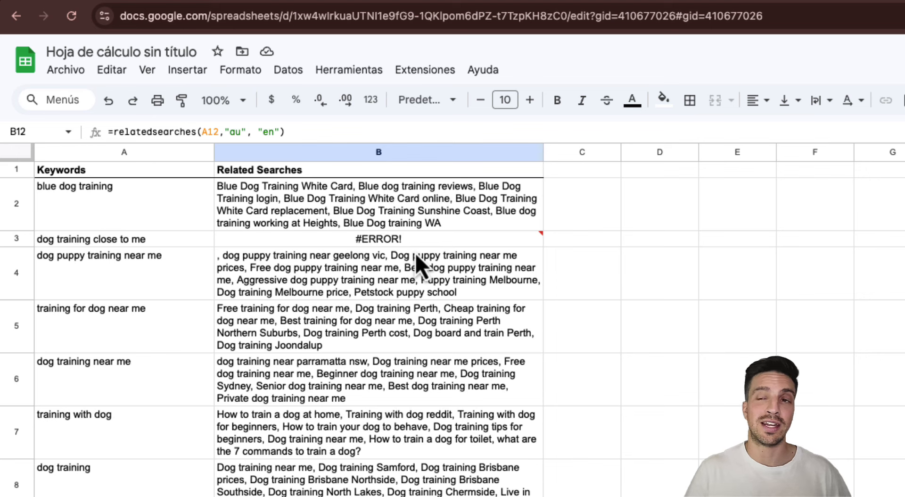
- Clear the failed result in B3 and fill the related searches formula from B2 down into it for "dog training close to me"
left_click(440, 205)
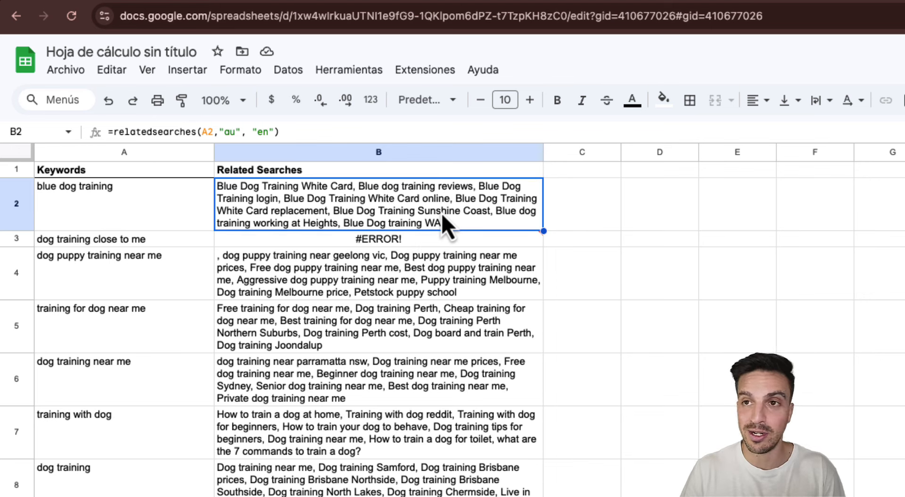
key("ctrl+c")
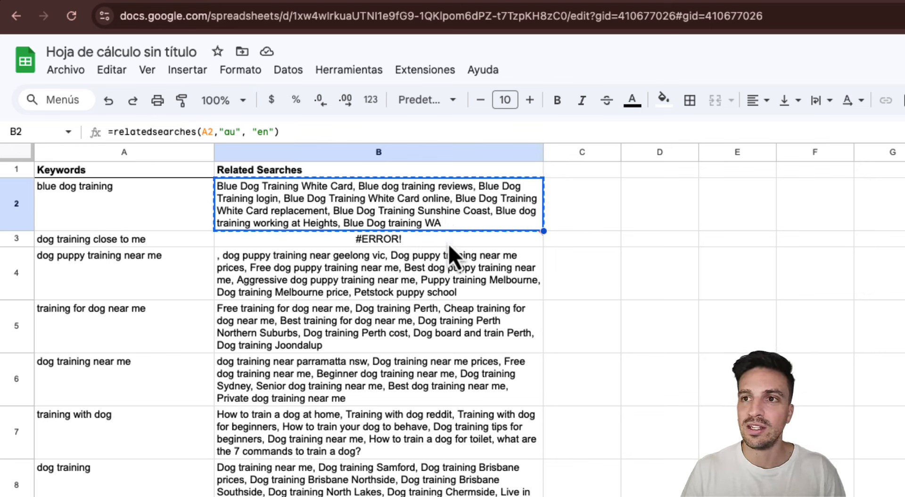
left_click(497, 240)
key("Delete")
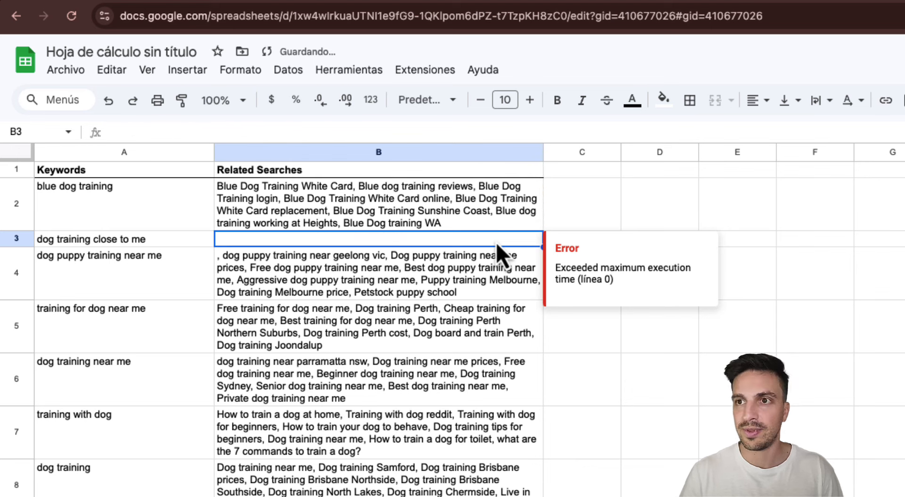
left_click(539, 227)
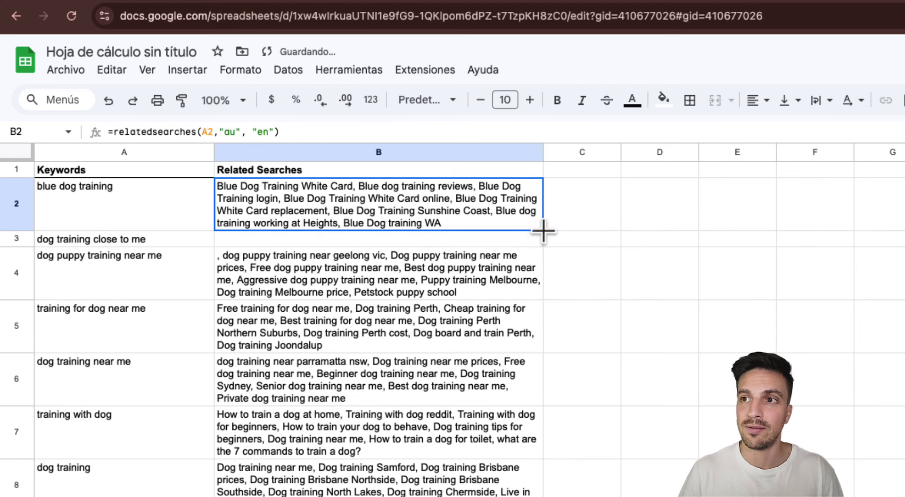
left_click_drag(543, 231, 542, 253)
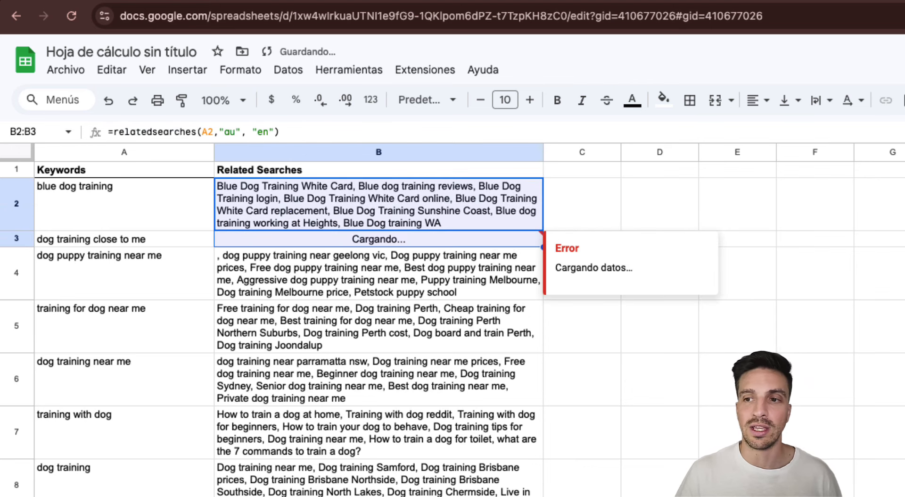
left_click(461, 489)
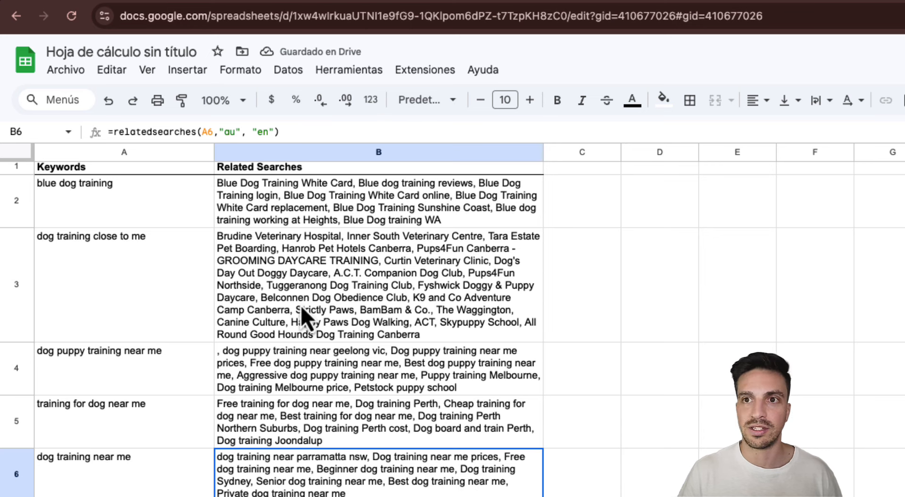
left_click(301, 305)
- Fill the related searches formula from B8 down into B9 to replace the failed "dog and puppy training" result
scroll(416, 464, "down", 2)
scroll(418, 465, "down", 2)
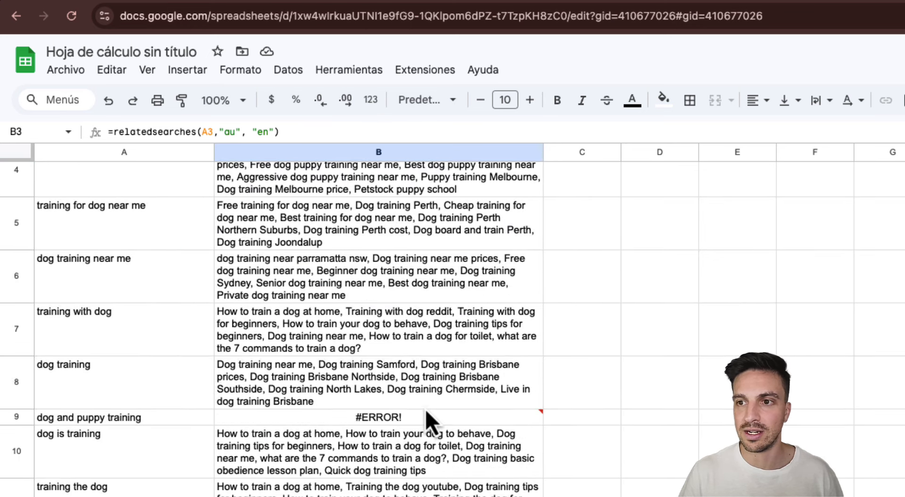
left_click(426, 394)
mouse_move(522, 407)
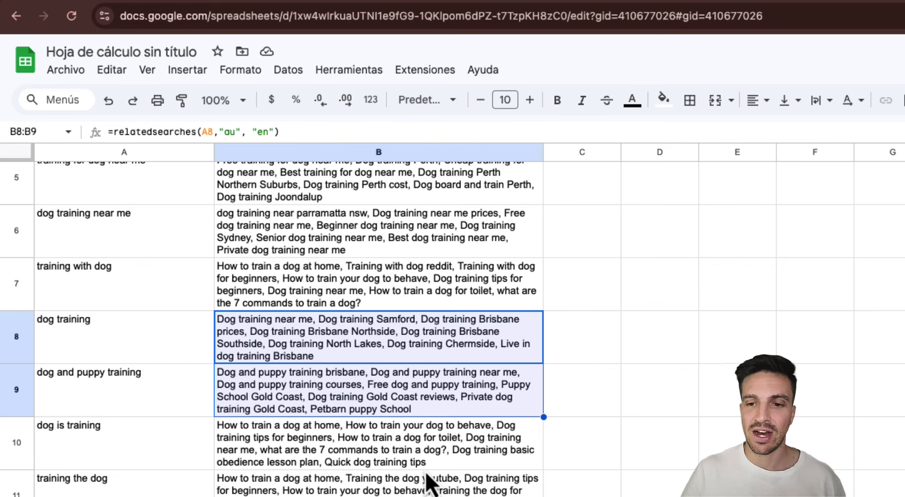
- Look through the full keyword list on Hoja 1 and compare it with the keywords in column A of Hoja 3
left_click(124, 495)
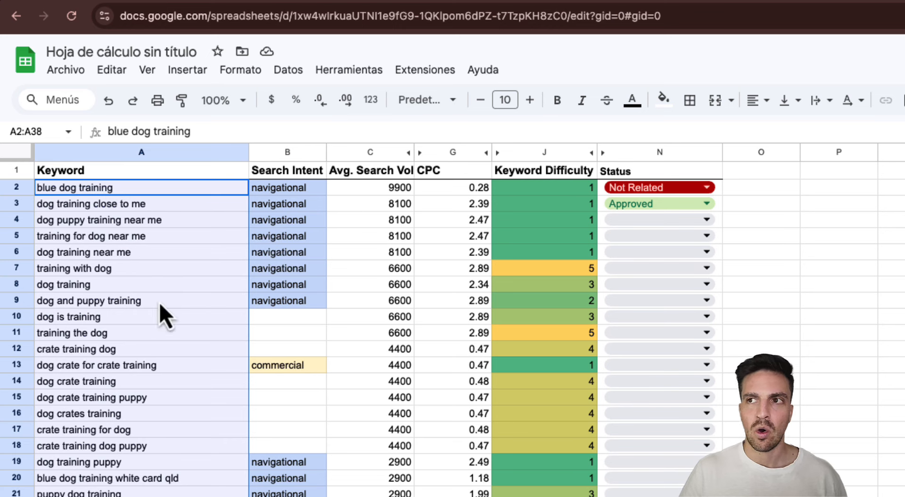
scroll(118, 430, "down", 15)
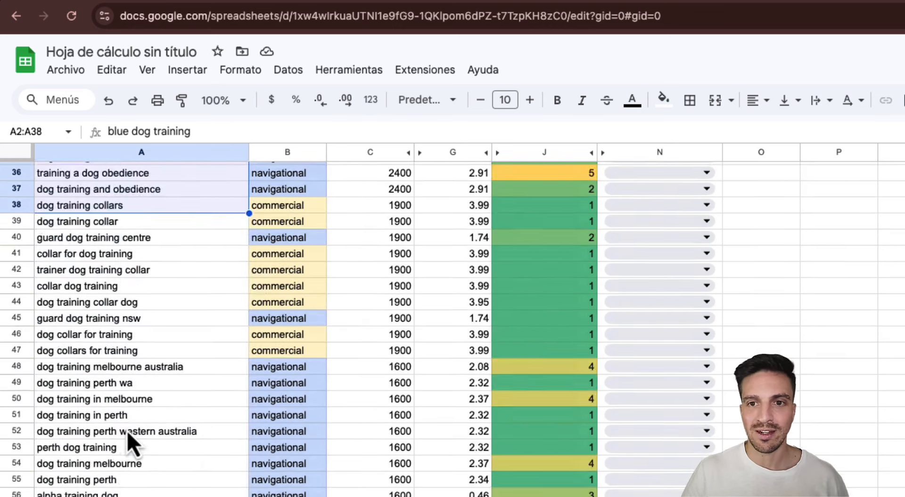
scroll(128, 421, "up", 15)
left_click(156, 496)
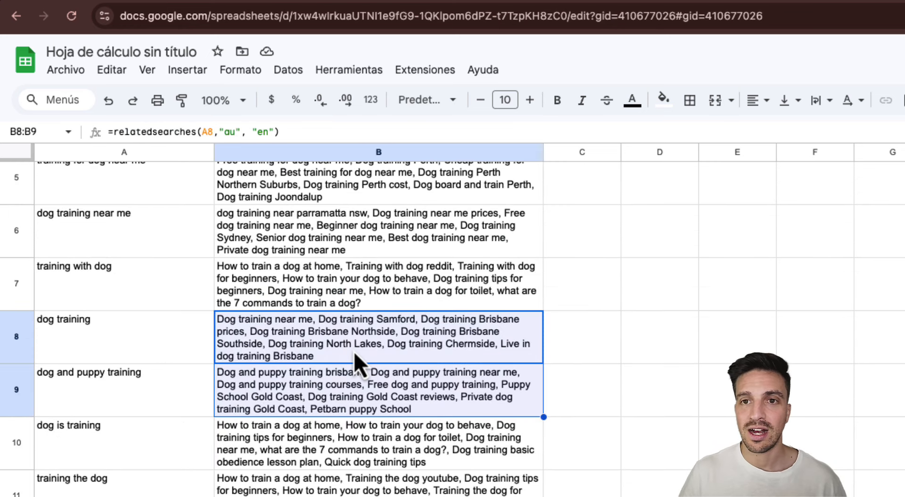
scroll(356, 353, "up", 5)
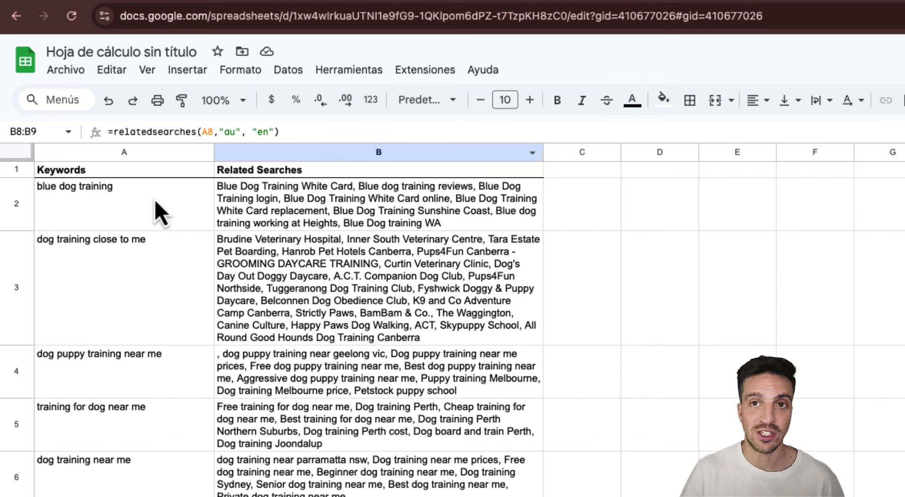
left_click_drag(155, 199, 142, 495)
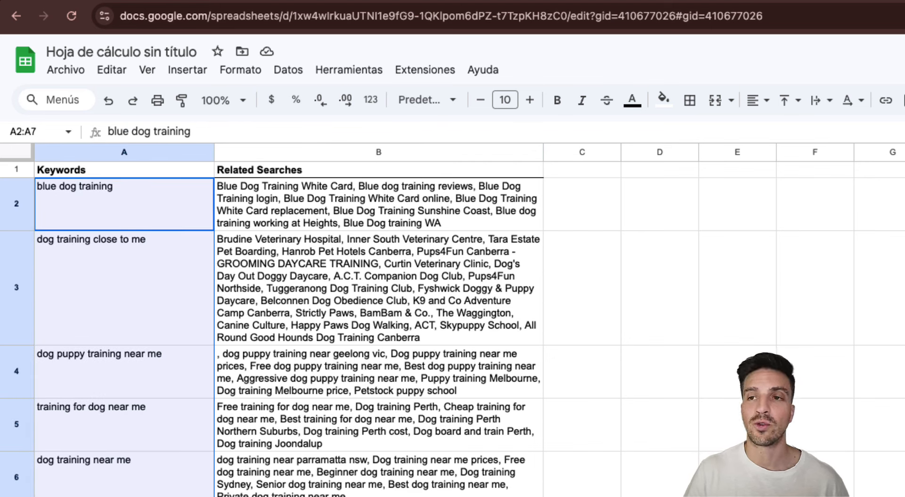
- Switch to the AI Ranking (FREE) community on Skool and browse the courses in its Classroom
left_click(368, 496)
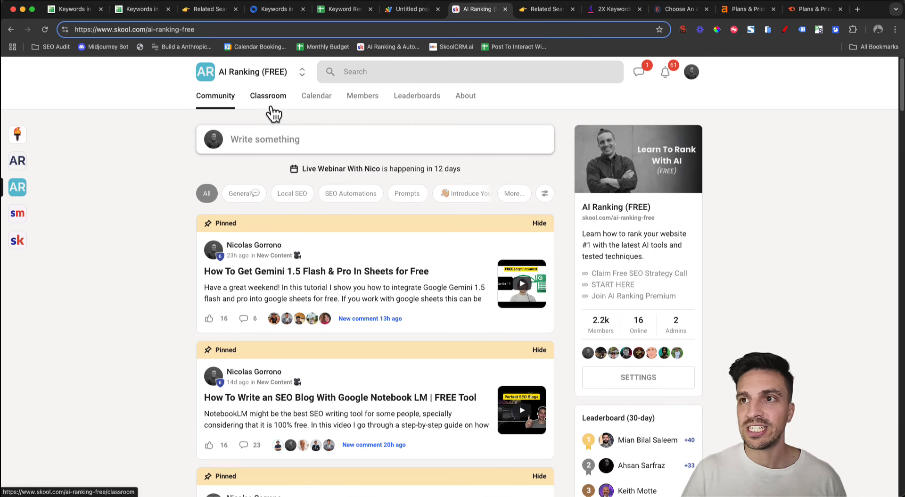
left_click(271, 106)
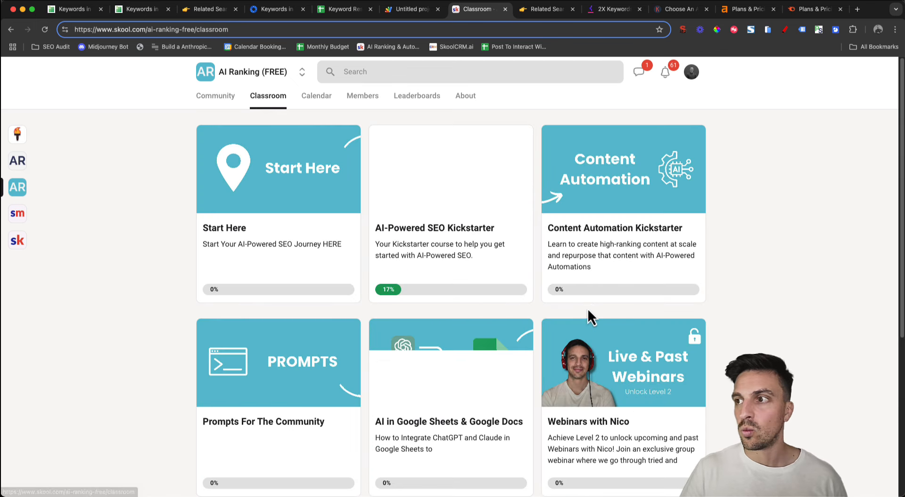
left_click(618, 195)
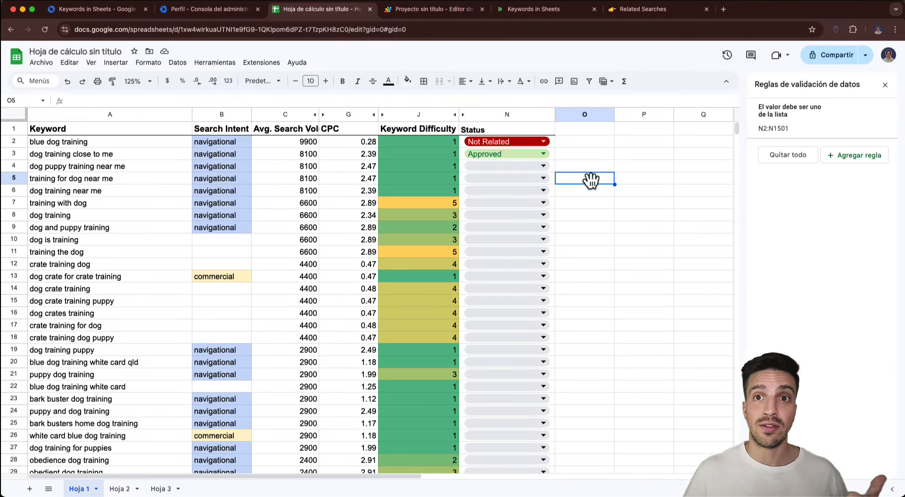
- Review the finished workbook: the keyword list on Hoja 1, the question queries on Hoja 2 and the related searches on Hoja 3
left_click(149, 191)
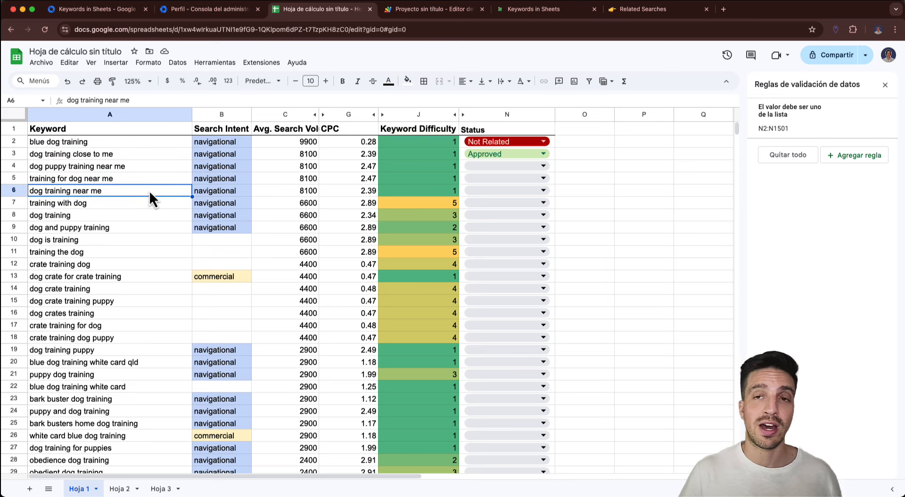
left_click(120, 489)
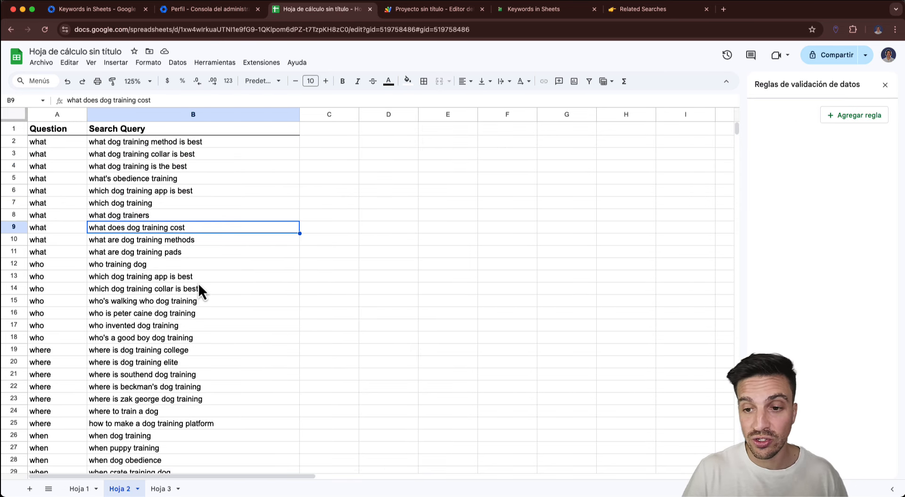
left_click(160, 489)
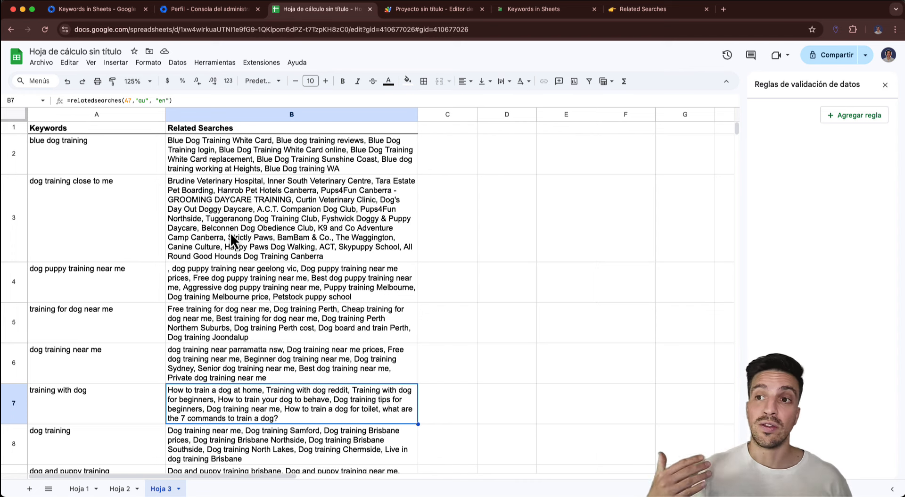
scroll(285, 246, "down", 1)
scroll(285, 252, "down", 2)
scroll(291, 259, "up", 3)
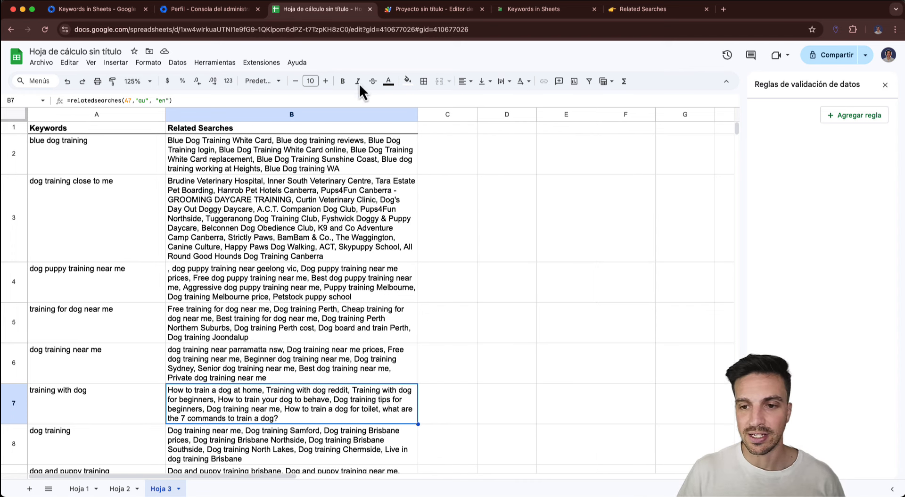